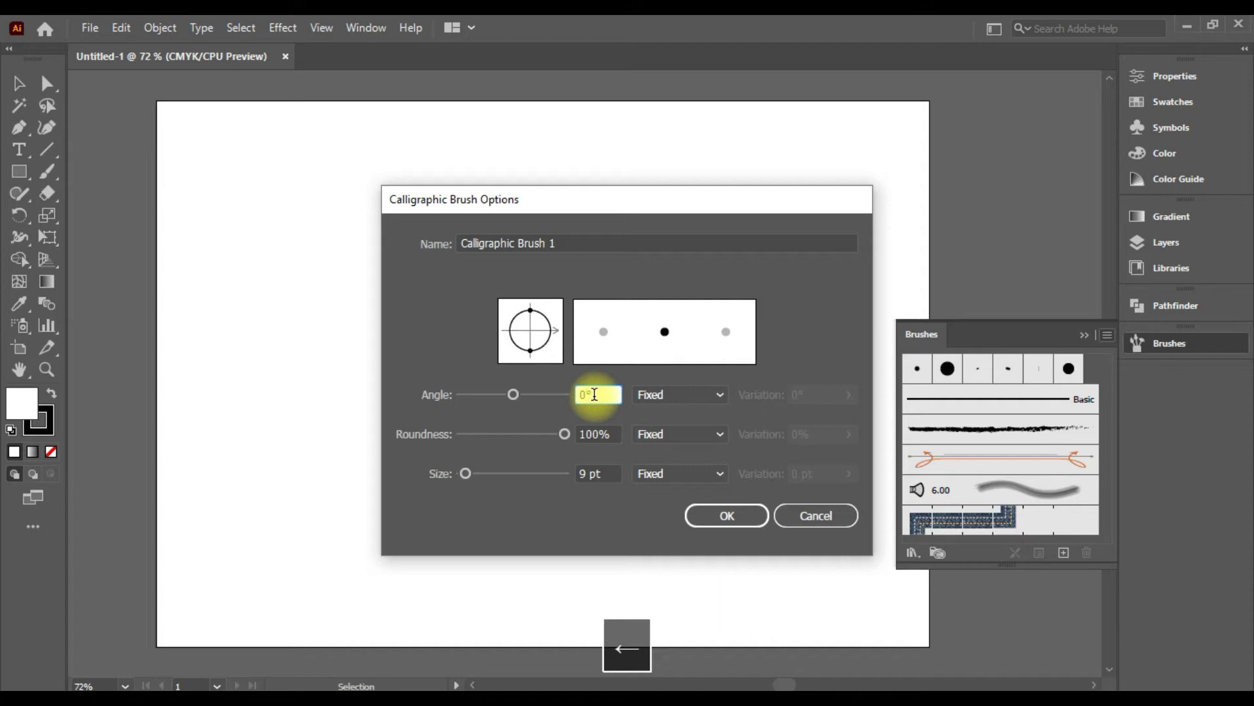
Define the new calligraphic brush with a -60° angle, 0% roundness and 30 pt size
text(-60)
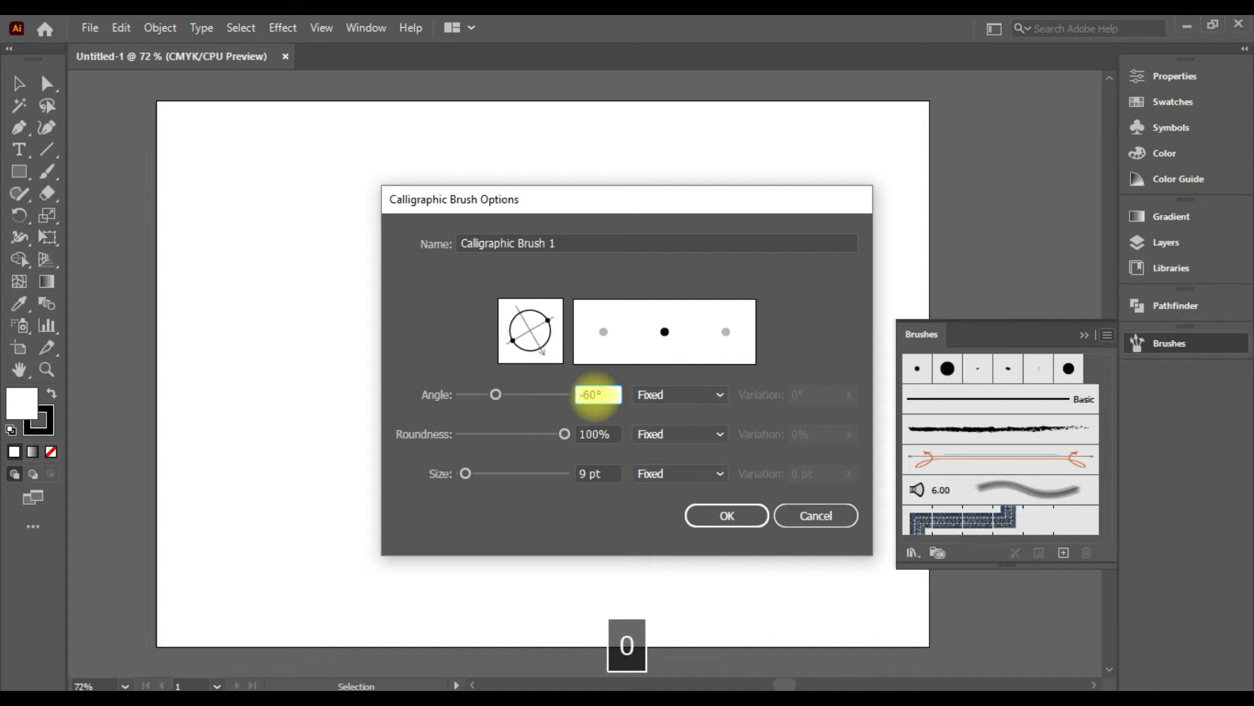
mouse_move(564, 434)
mouse_down()
mouse_move(454, 436)
mouse_move(479, 472)
mouse_up()
click(594, 472)
key(BackSpace)
text(0)
click(710, 523)
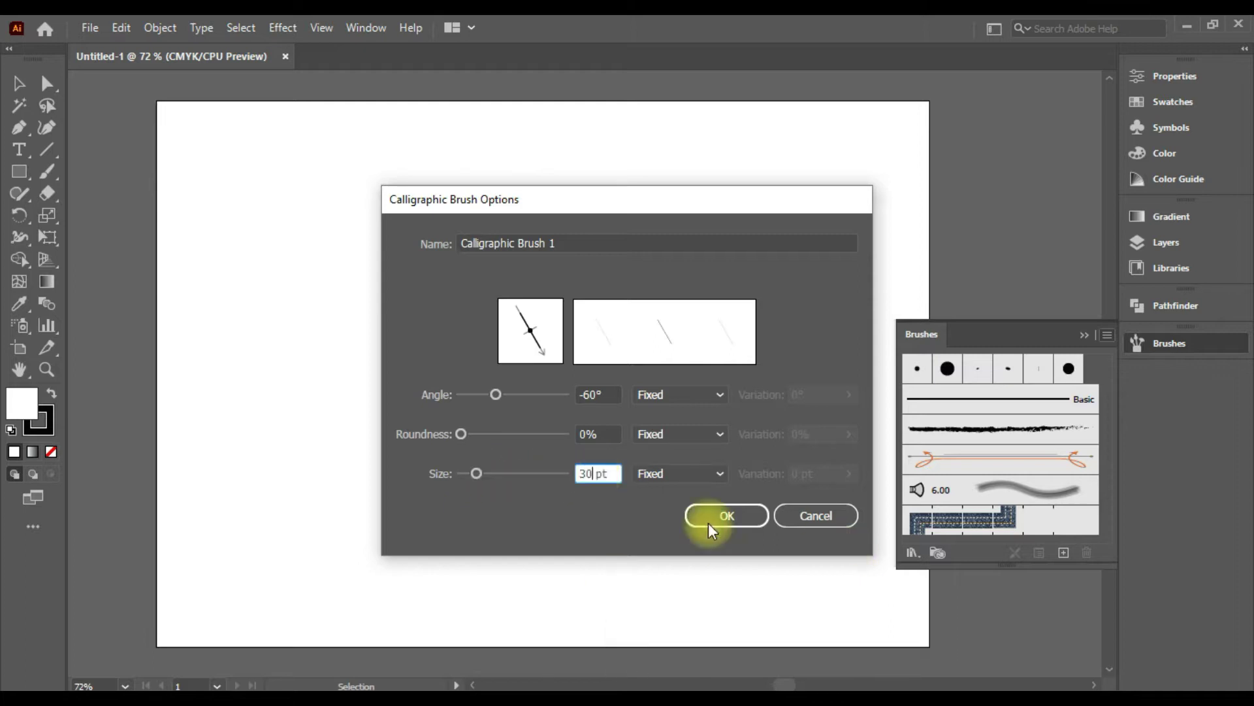
click(1086, 334)
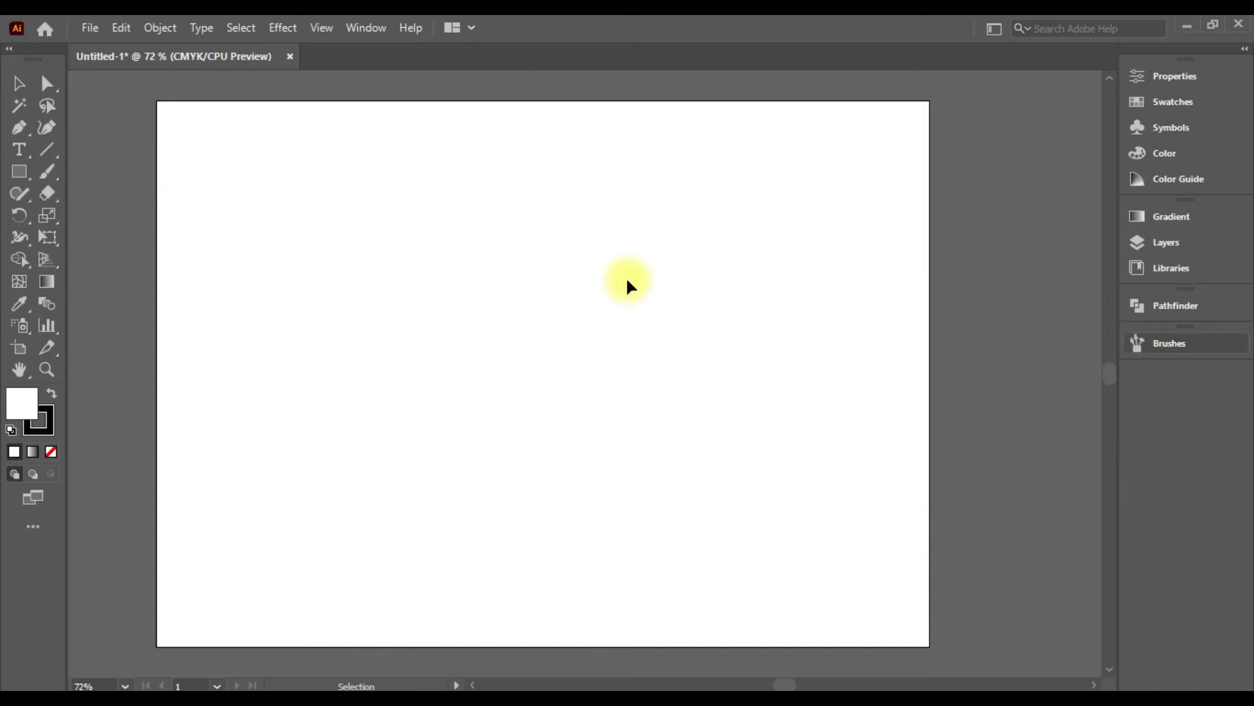
Draw a tall, narrow rectangle on the artboard's left half and slightly reduce its width
click(31, 171)
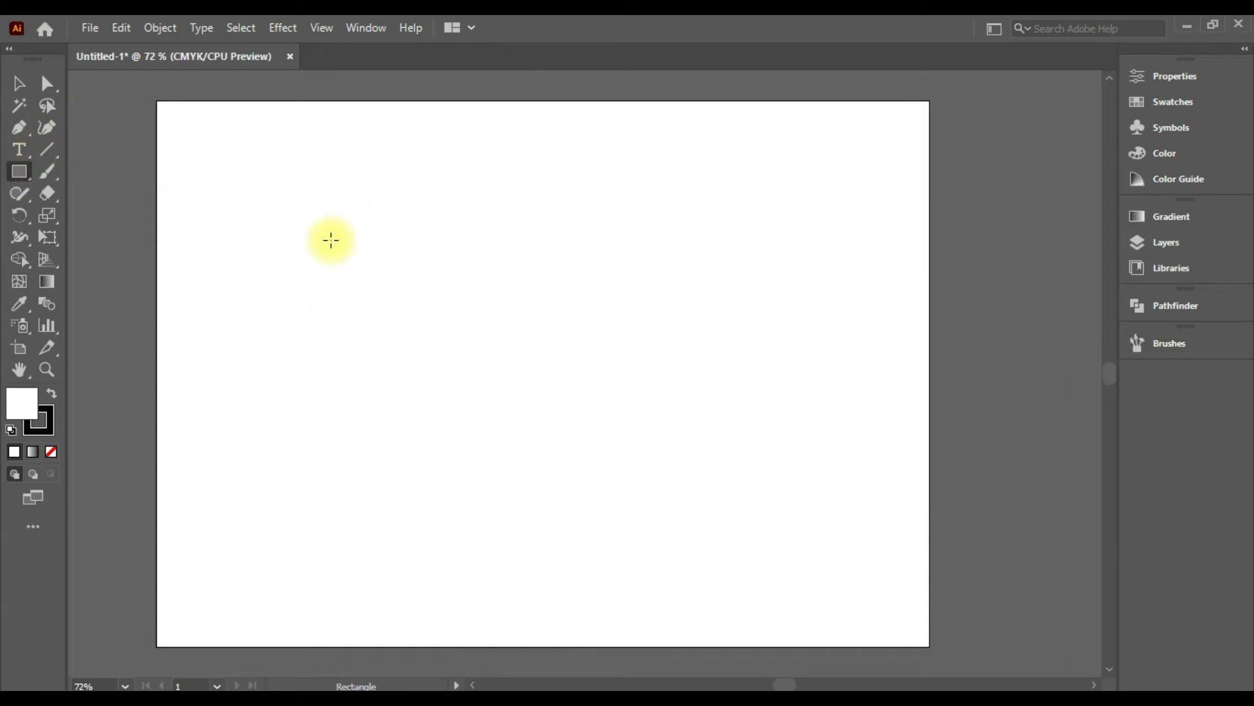
drag(333, 228, 422, 450)
click(19, 83)
drag(423, 340, 414, 339)
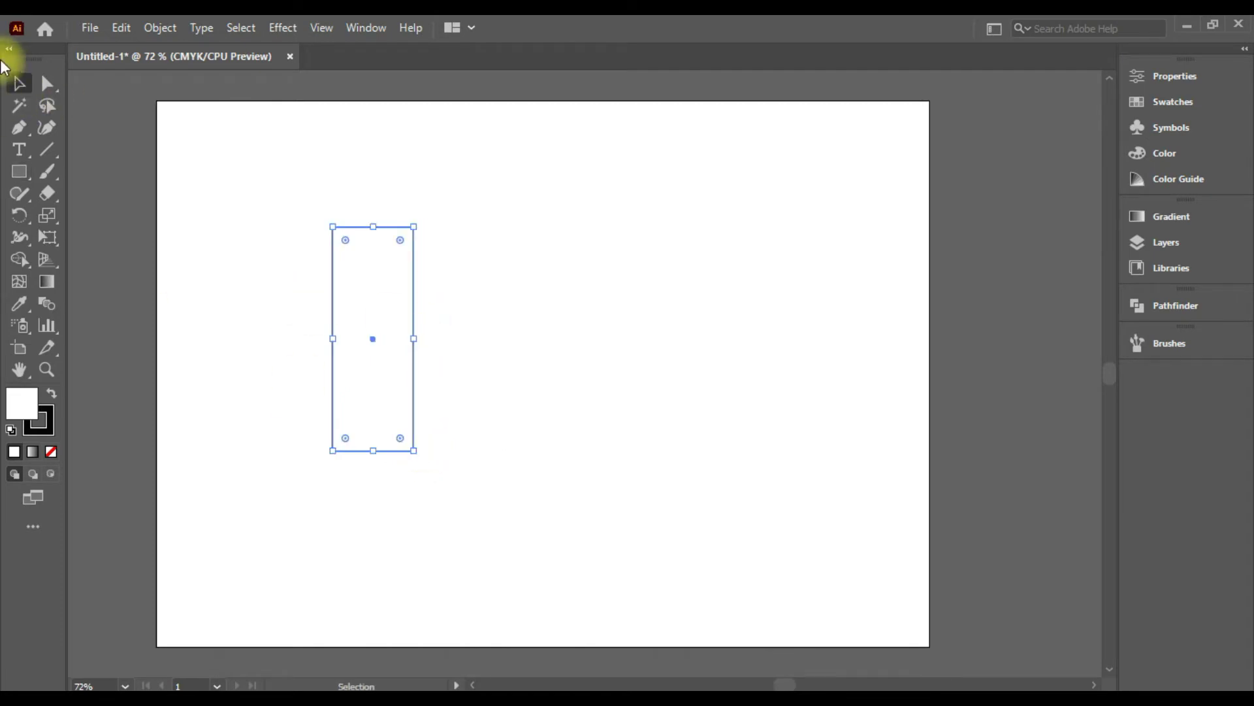
Fully round the rectangle's top and bottom corners so that it becomes a vertical pill shape
click(220, 206)
drag(251, 208, 470, 307)
click(47, 83)
drag(237, 177, 424, 258)
drag(345, 240, 353, 366)
drag(281, 415, 474, 506)
drag(400, 438, 362, 359)
click(521, 378)
click(334, 282)
click(20, 83)
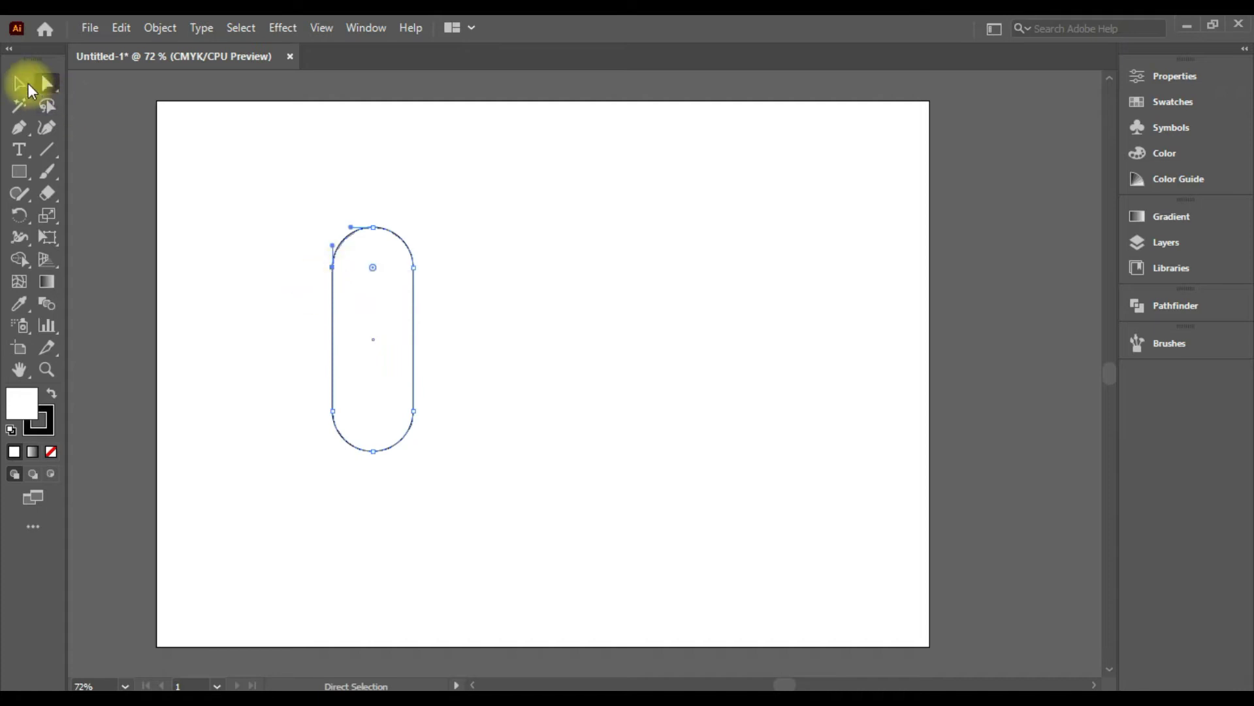
key(ctrl+v)
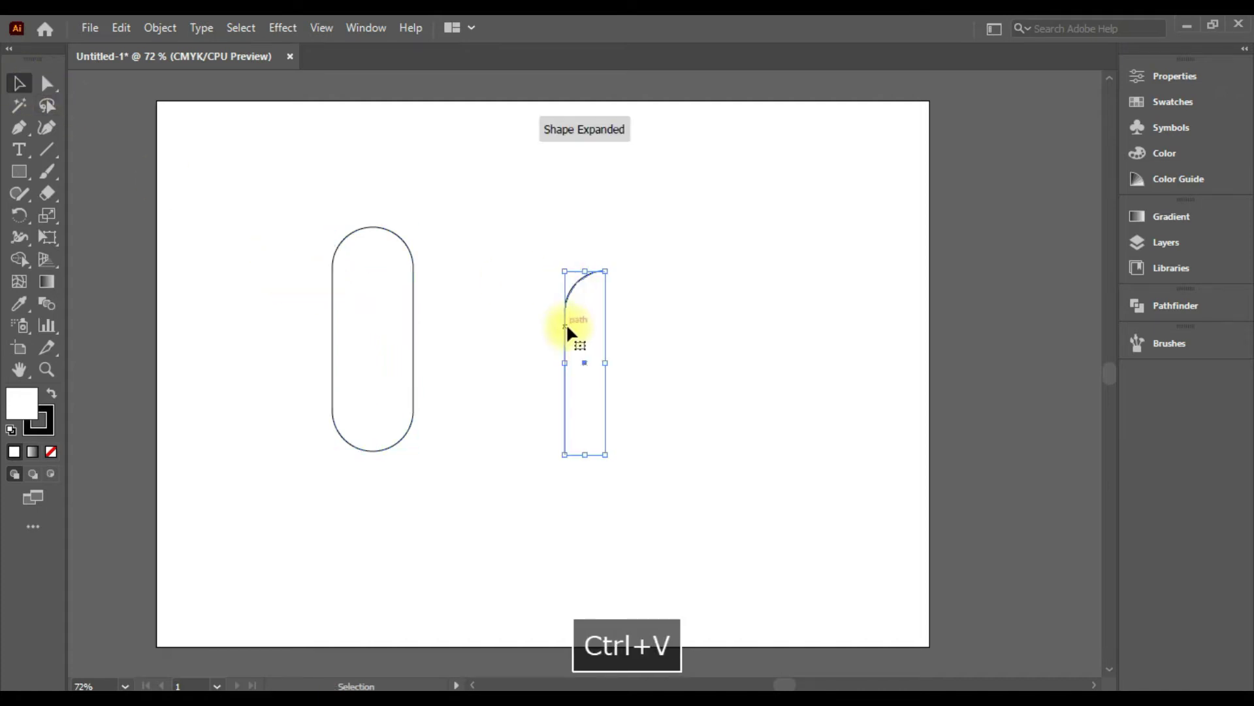
key(ctrl+z)
key(ctrl+z)
drag(490, 196, 307, 428)
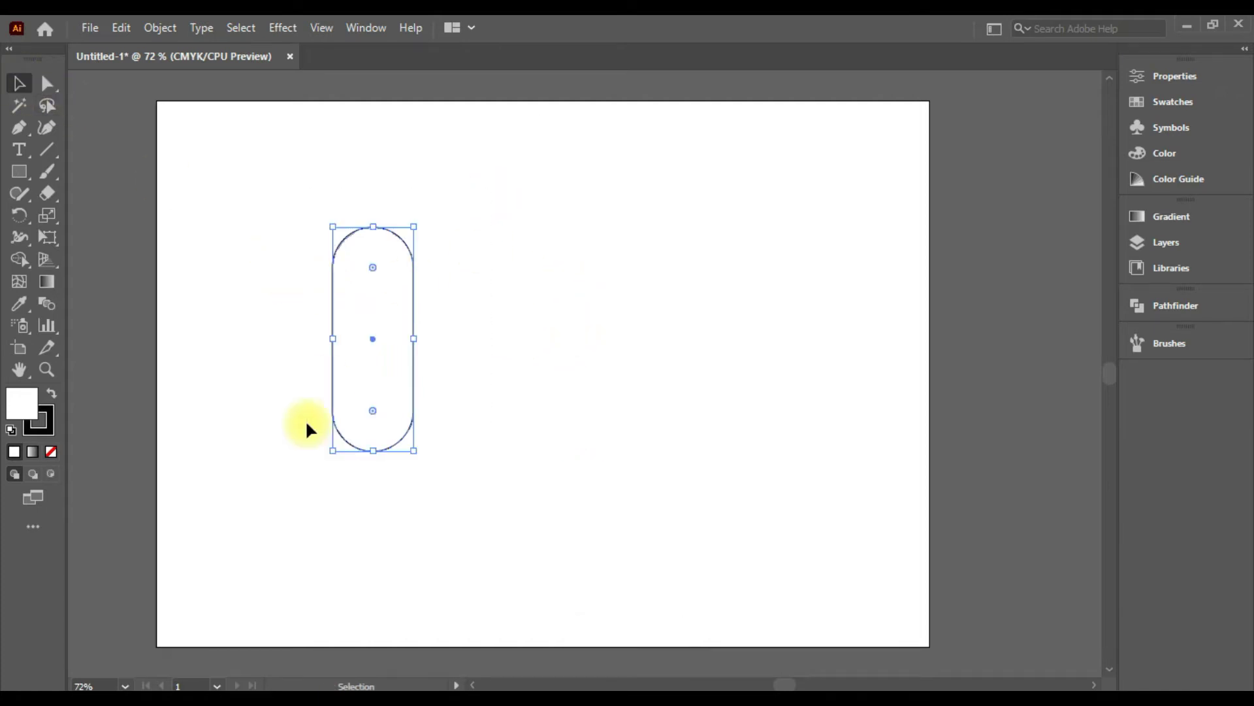
key(ctrl+z)
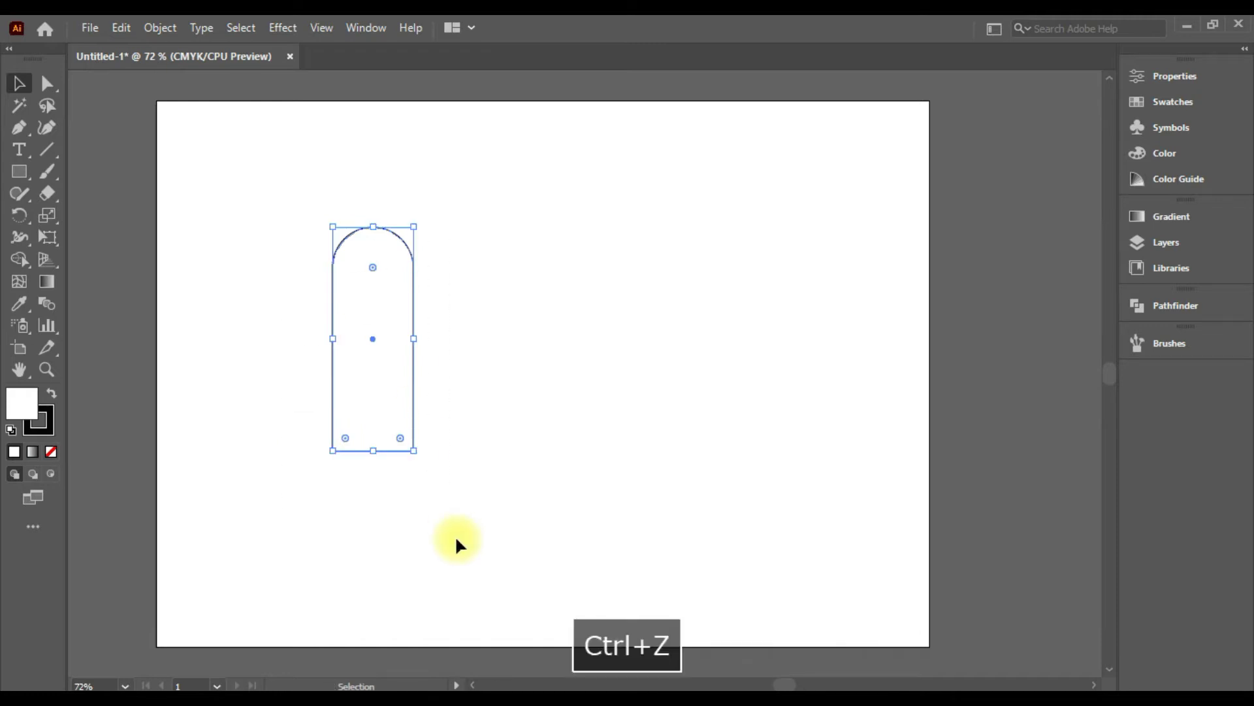
click(122, 28)
click(166, 70)
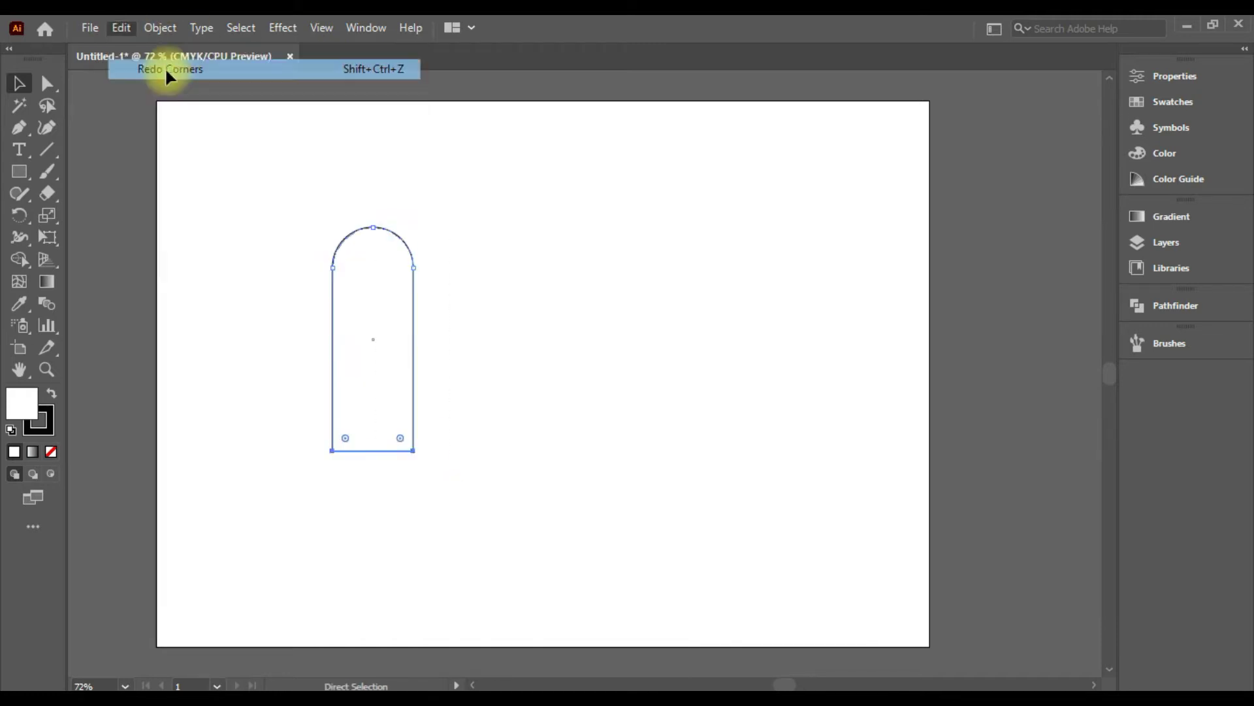
Duplicate the whole pill shape and place the copy to the right of the original, slightly higher
drag(258, 194, 450, 496)
key(a)
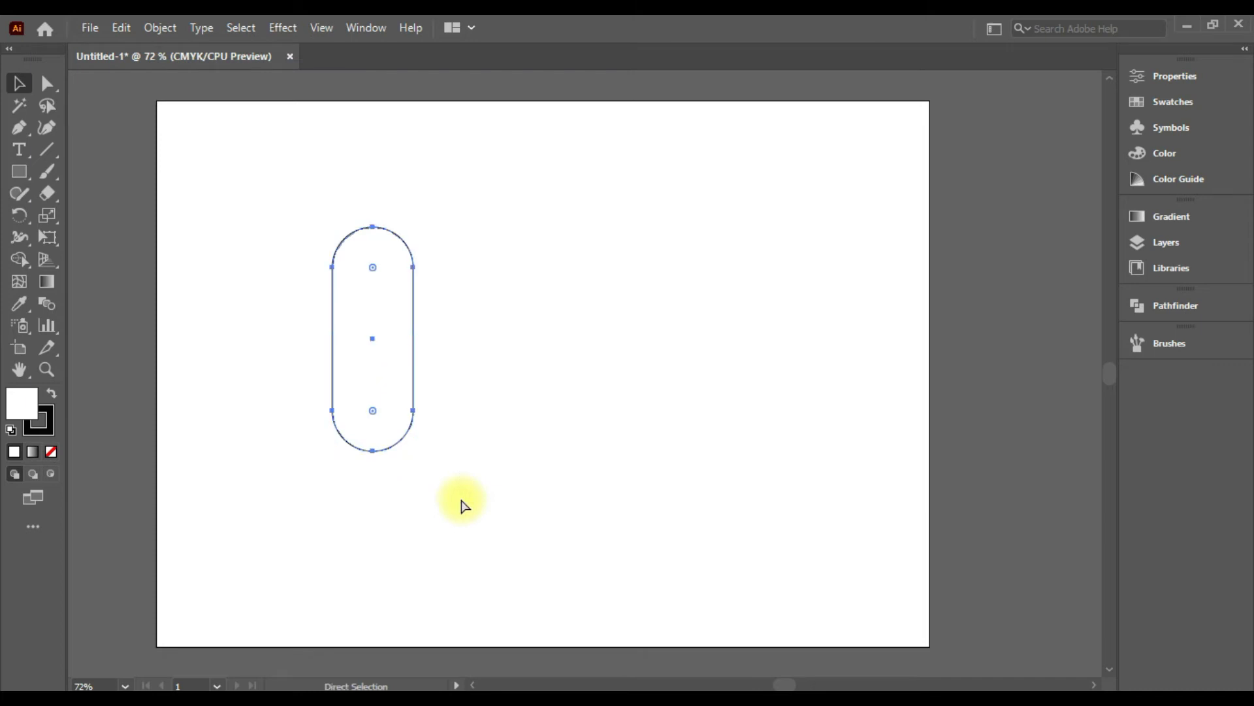
key(ctrl+c)
key(ctrl+v)
key(v)
drag(582, 373, 533, 314)
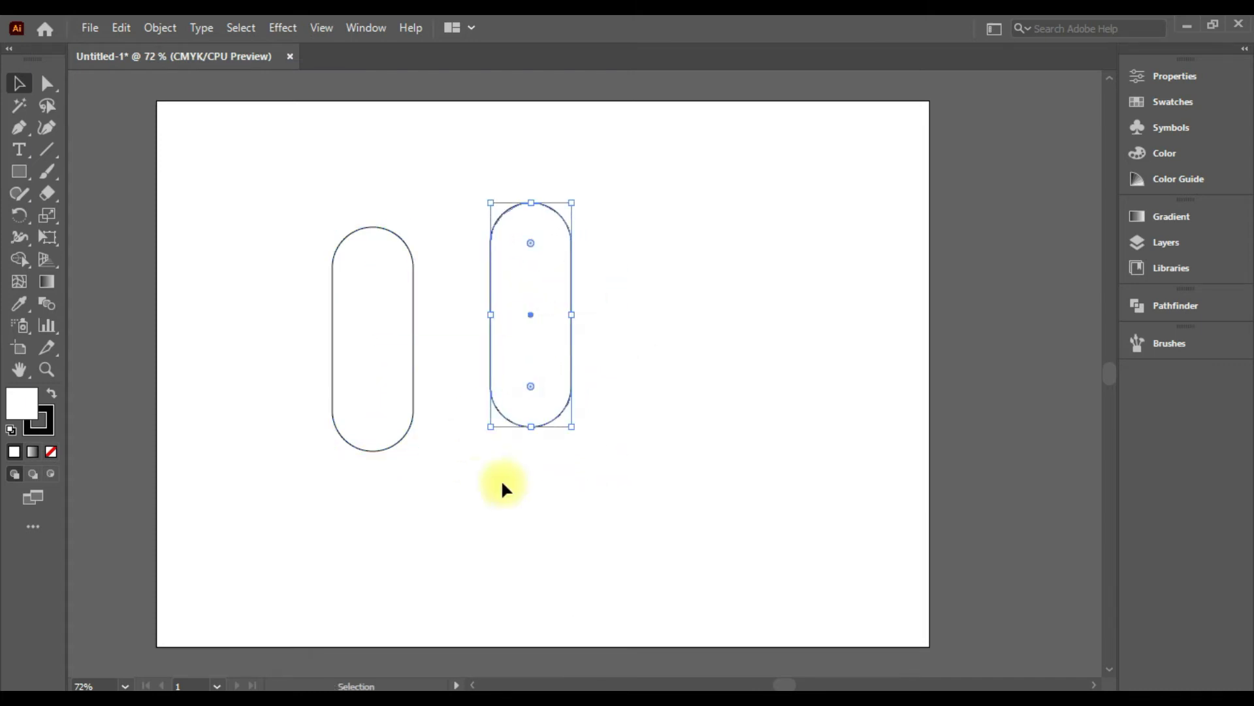
Restore square bottom corners on the copied pill shape, keeping its rounded top
click(46, 83)
click(568, 408)
drag(531, 386, 526, 526)
click(526, 524)
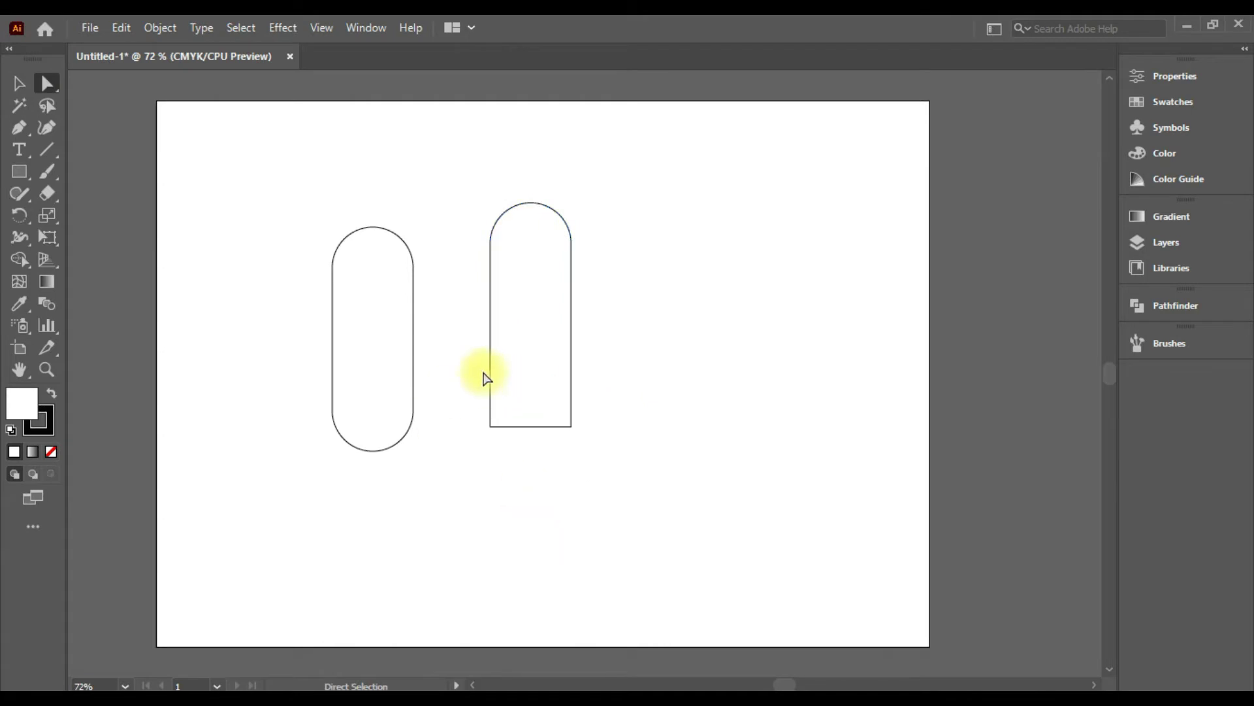
Draw a diagonal line across the arch's lower end, sloping down to the right through its bottom-right corner
click(48, 149)
drag(457, 358, 590, 438)
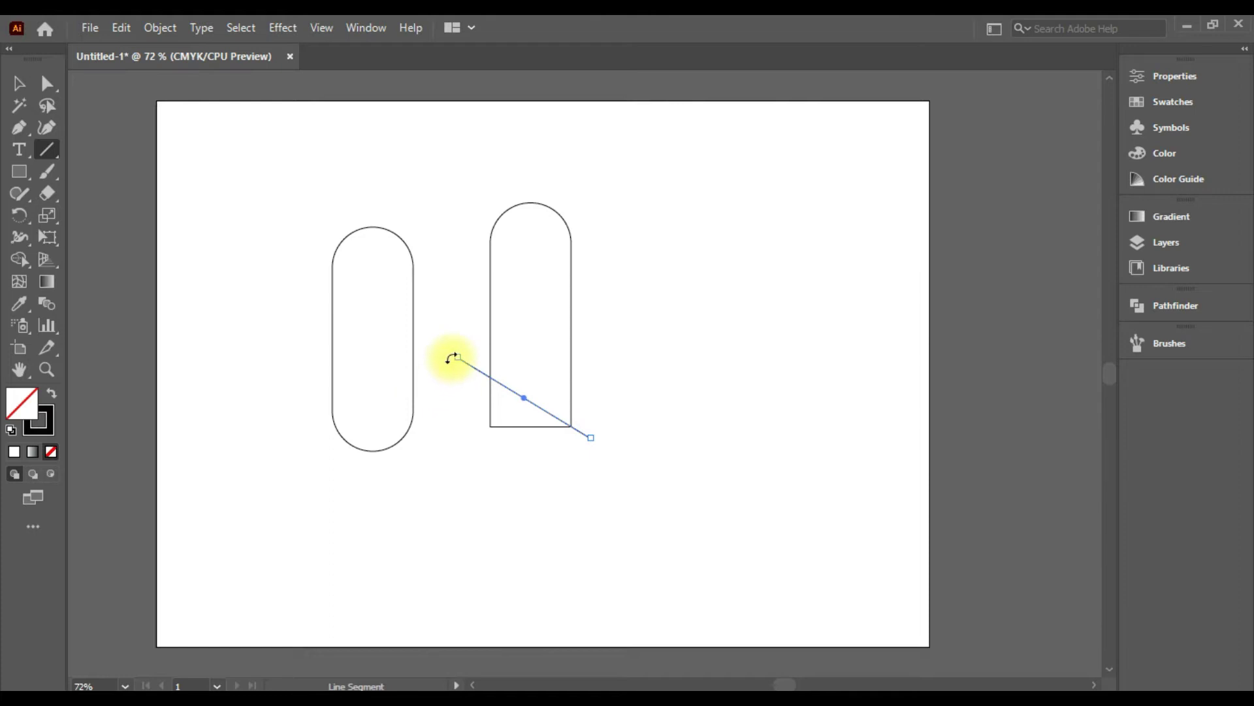
key(ctrl+equal)
key(ctrl+equal)
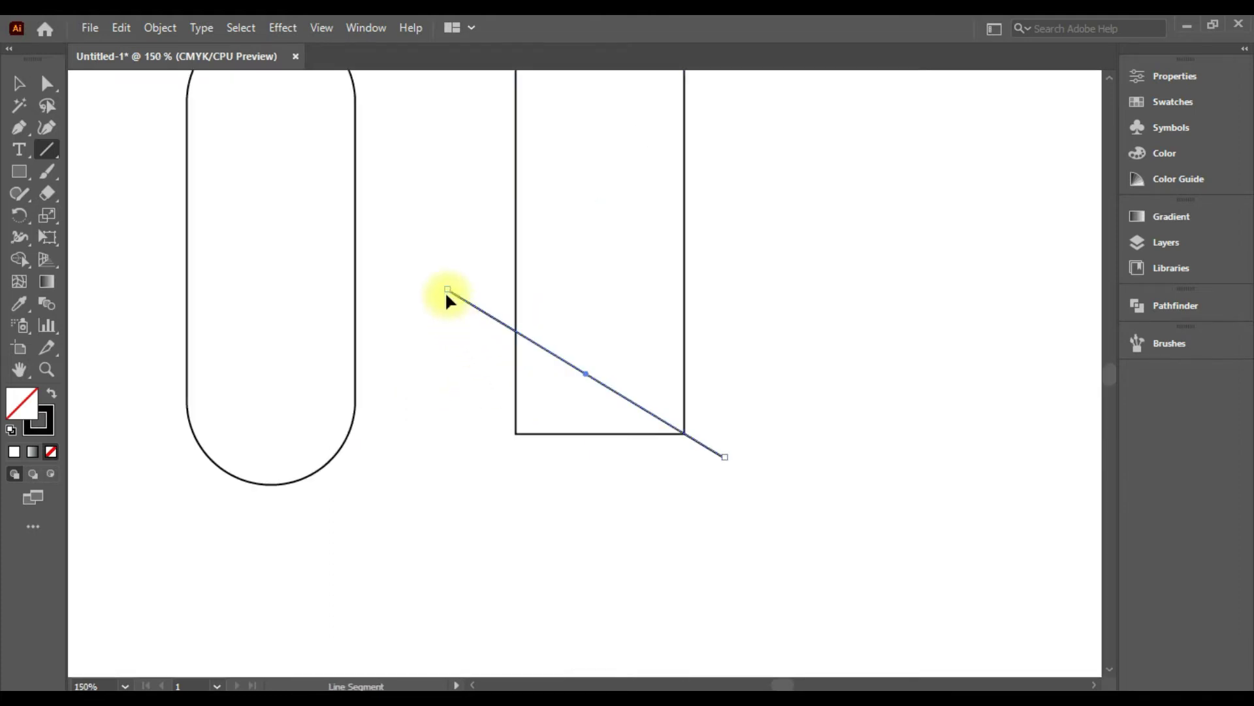
drag(447, 288, 447, 289)
click(19, 83)
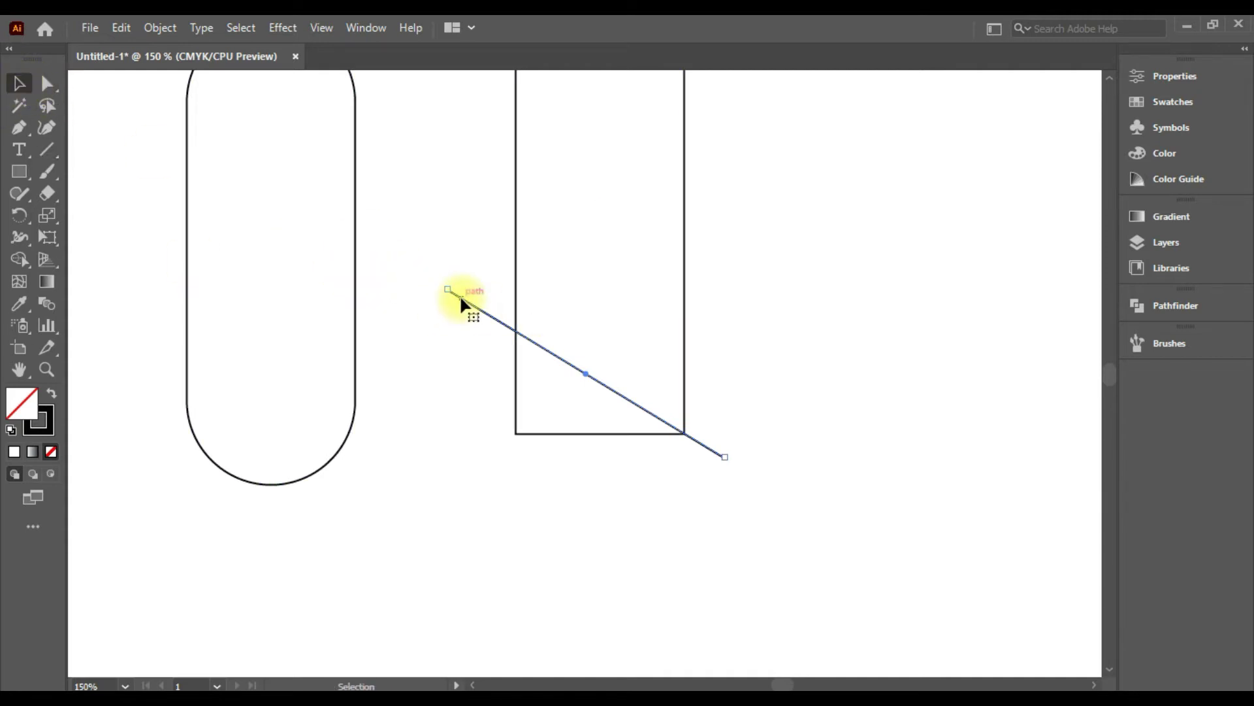
Bring the diagonal line to the front and use it to divide the arch below
right_click(458, 293)
mouse_move(601, 609)
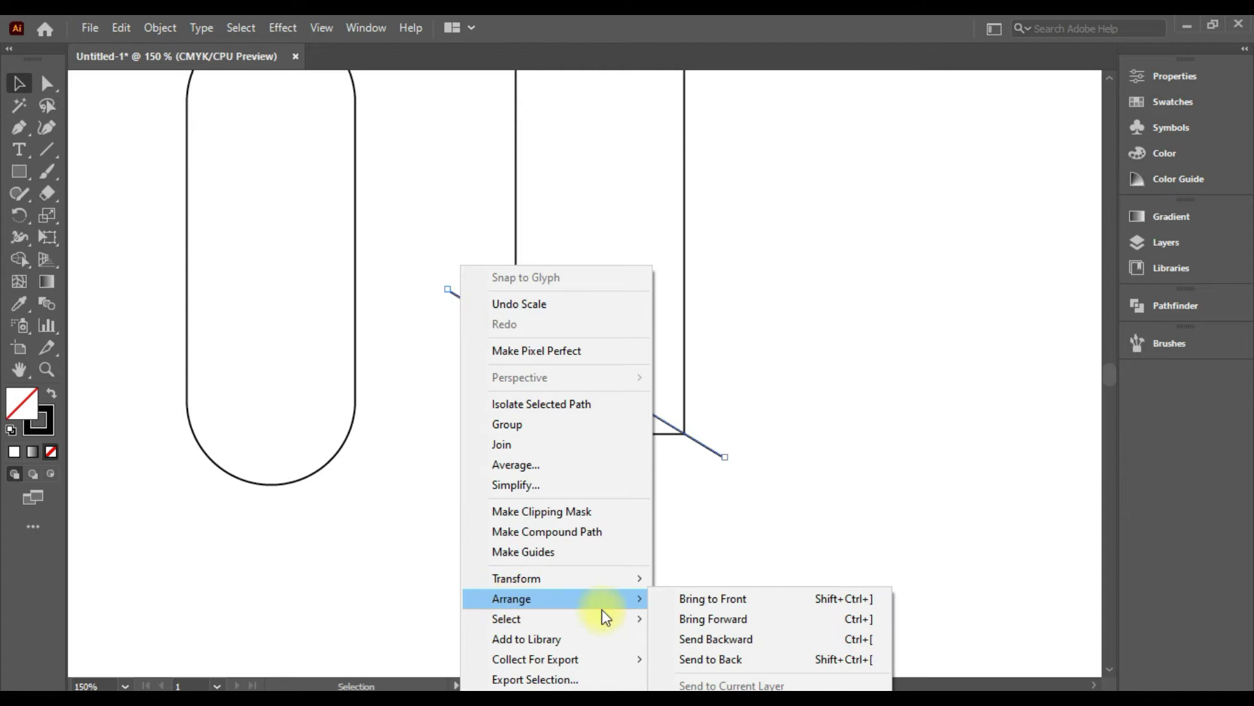
click(694, 599)
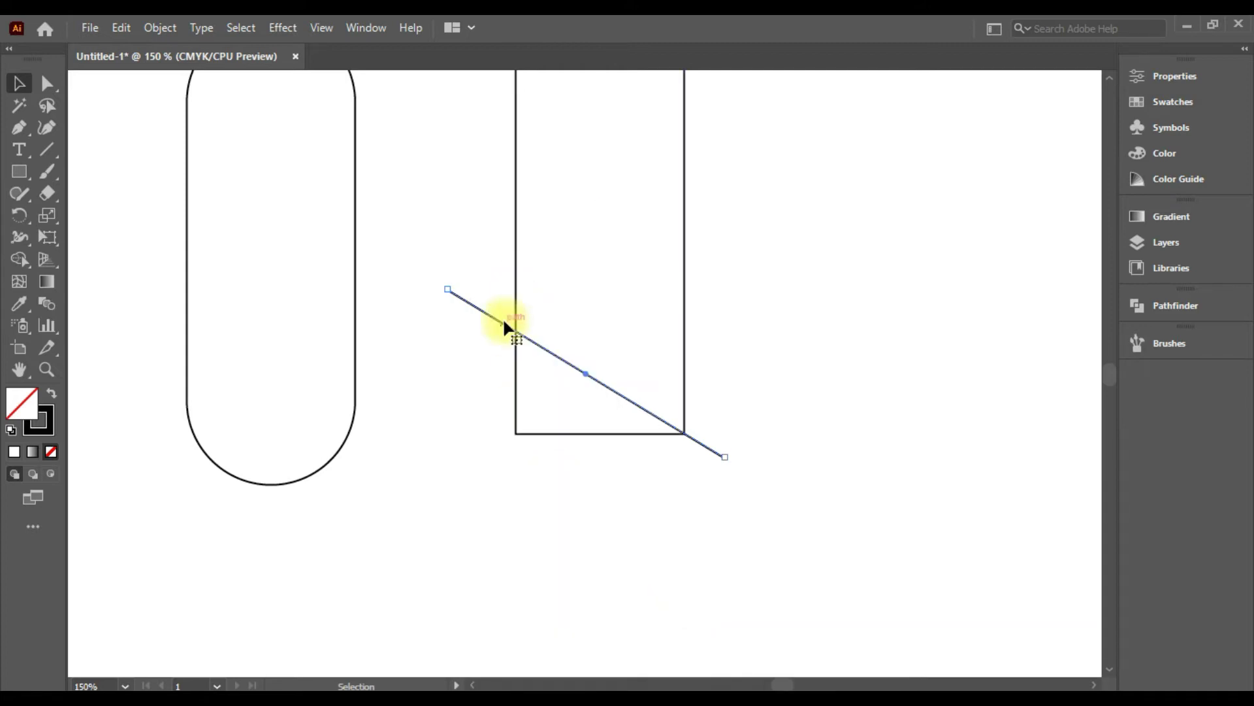
click(157, 28)
mouse_move(272, 460)
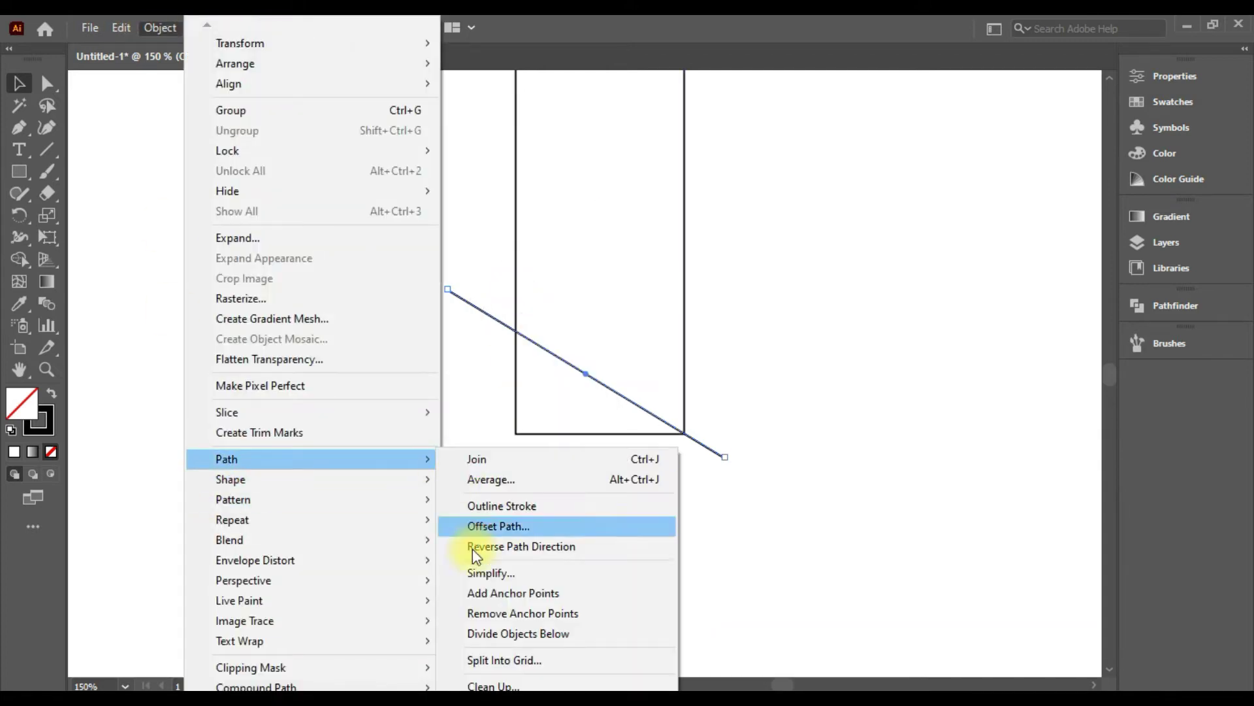
click(500, 629)
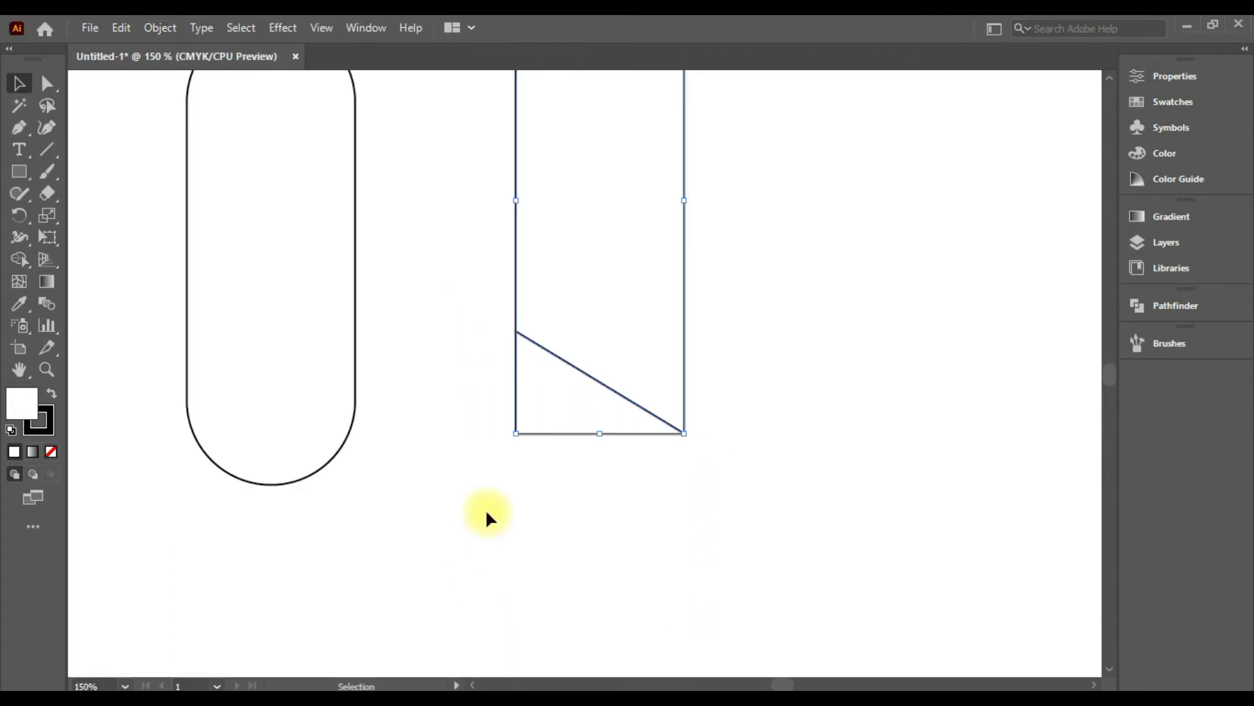
Cut the lower triangle at both ends of its diagonal with the Scissors tool and delete that diagonal segment
drag(41, 192, 92, 218)
click(515, 333)
click(681, 432)
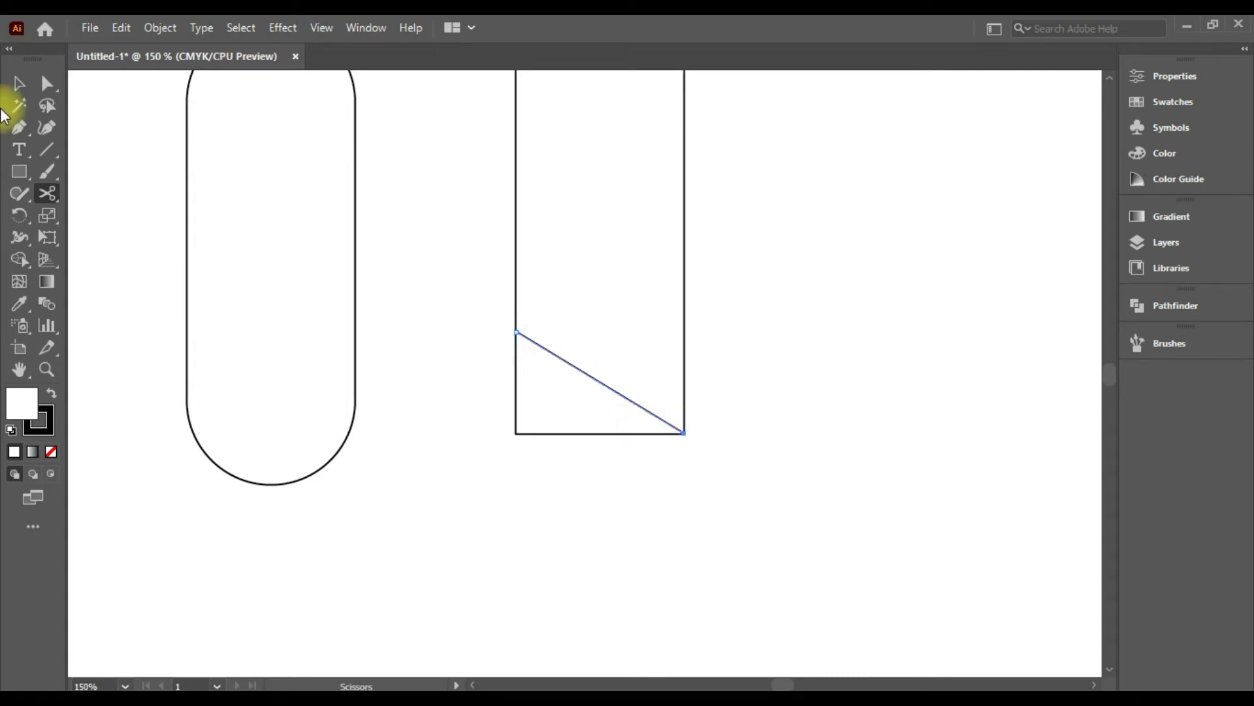
click(18, 83)
key(Delete)
Delete the triangle's remaining L-shaped segment below the arch, keeping the arch itself
click(580, 370)
key(Delete)
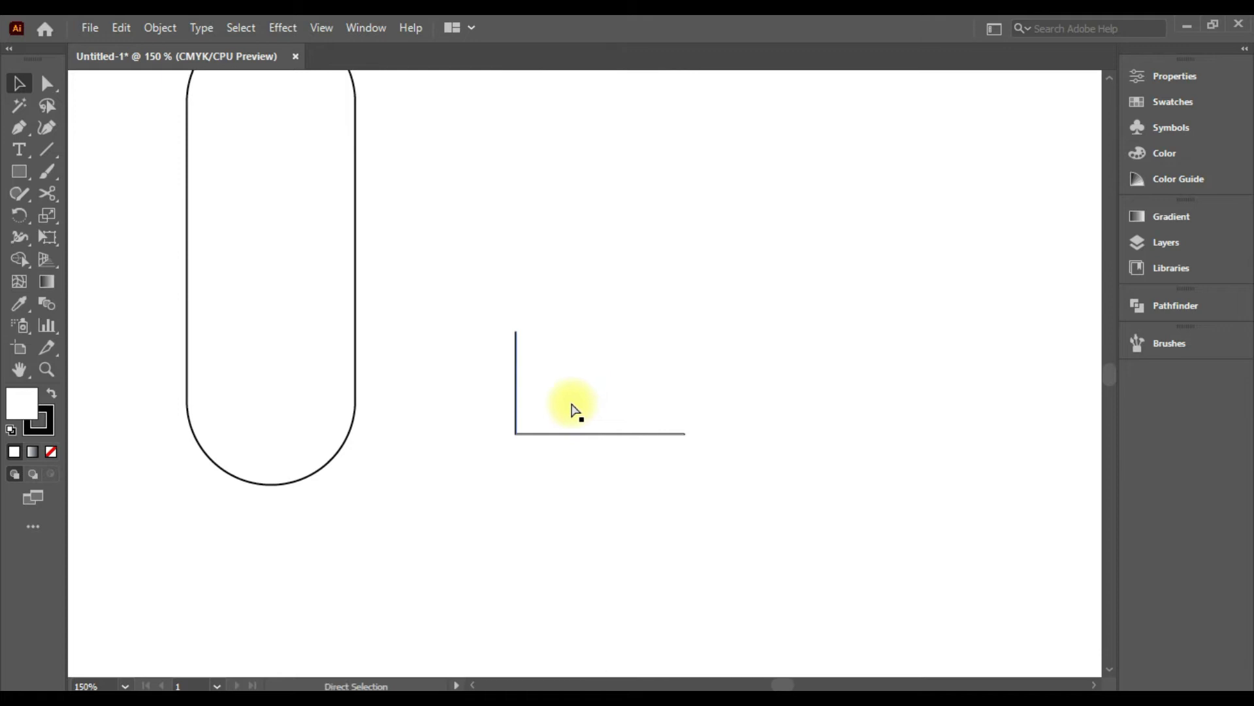
key(ctrl+z)
click(553, 439)
click(551, 434)
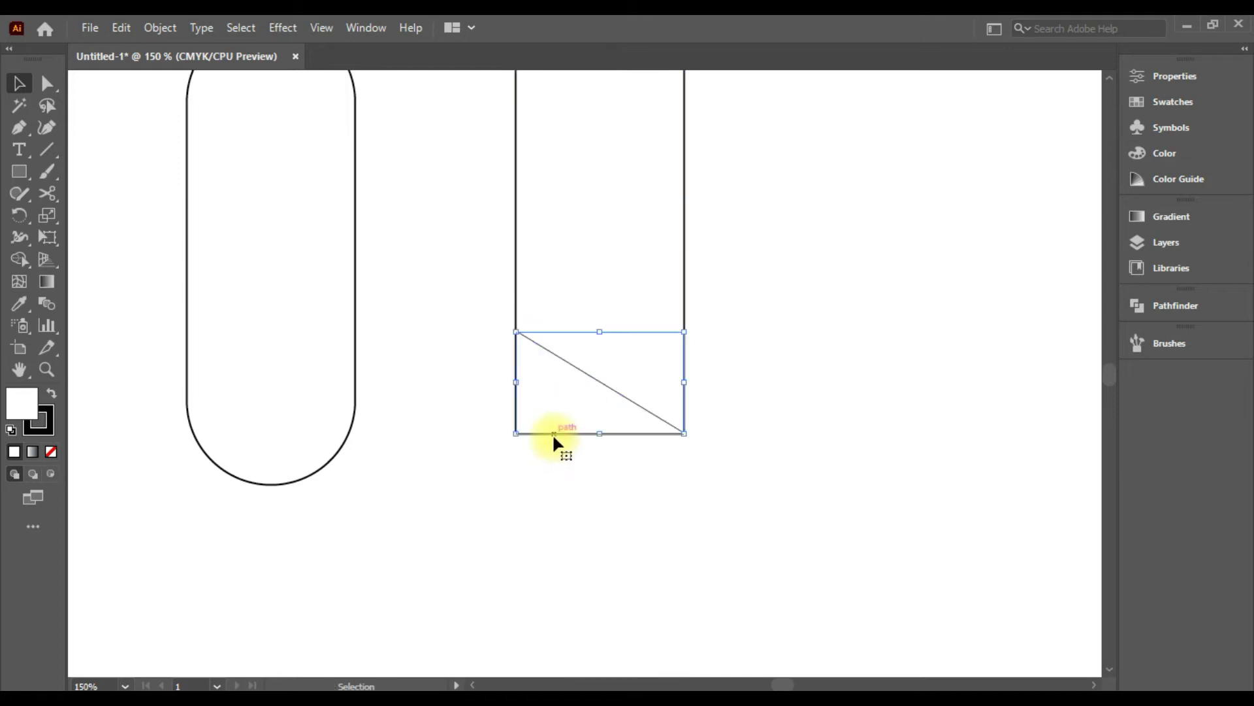
key(Delete)
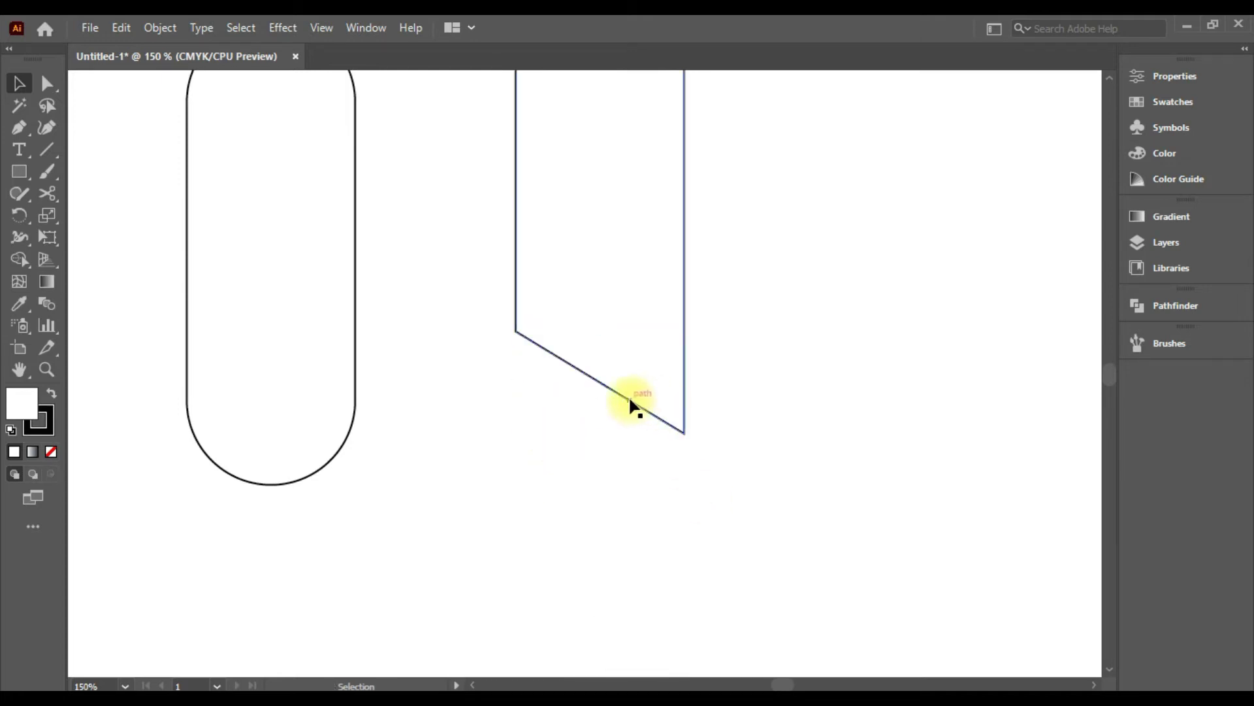
Cut the arch at both ends of its slanted bottom edge with the Scissors tool and delete that edge
click(47, 193)
click(516, 331)
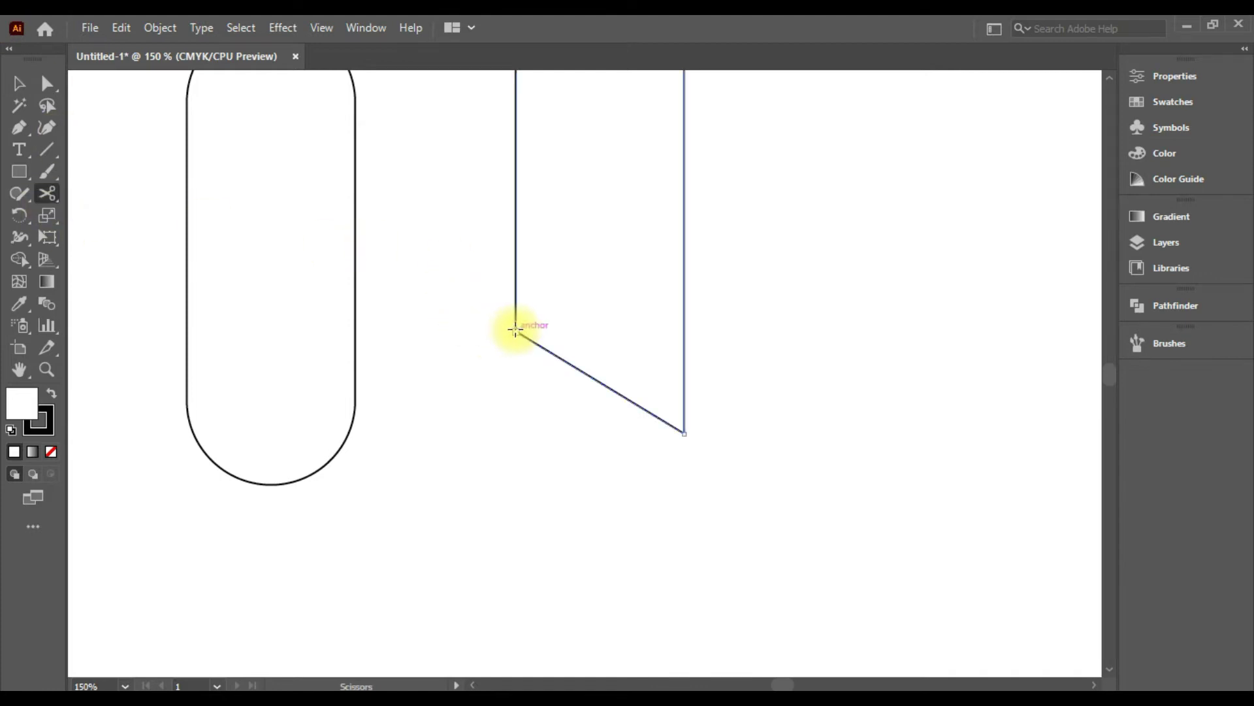
click(684, 433)
click(20, 83)
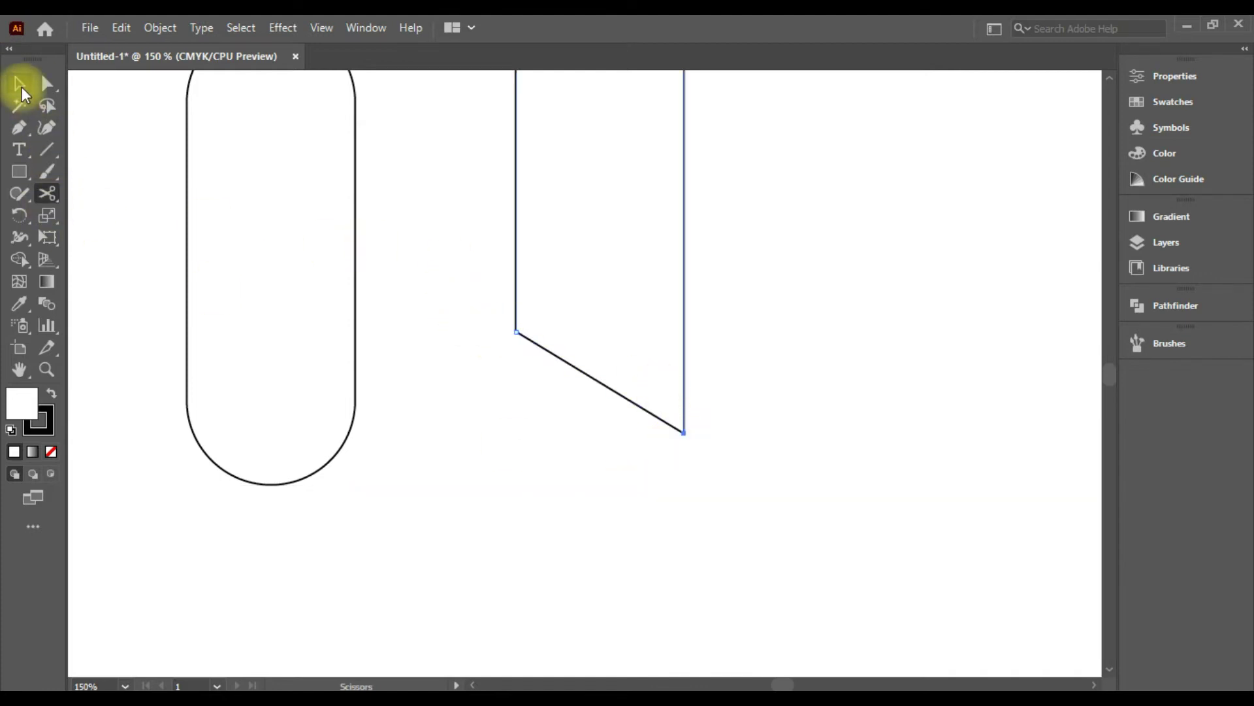
key(Delete)
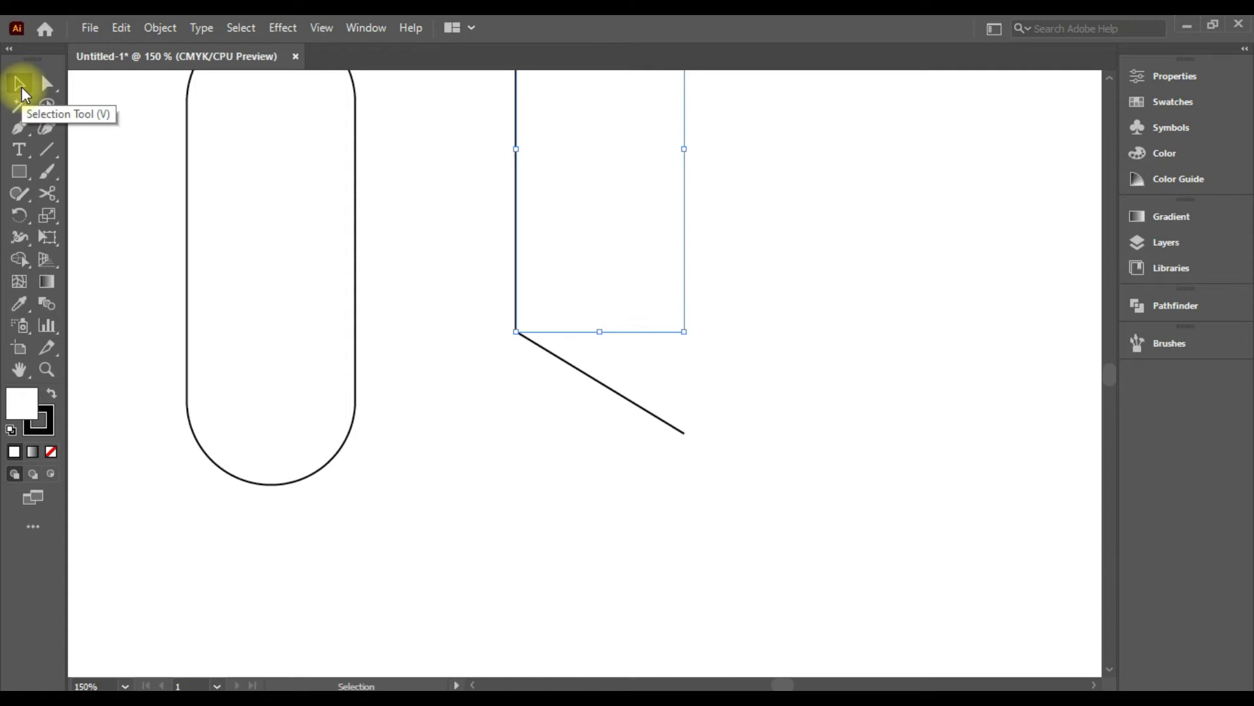
key(ctrl+z)
click(551, 452)
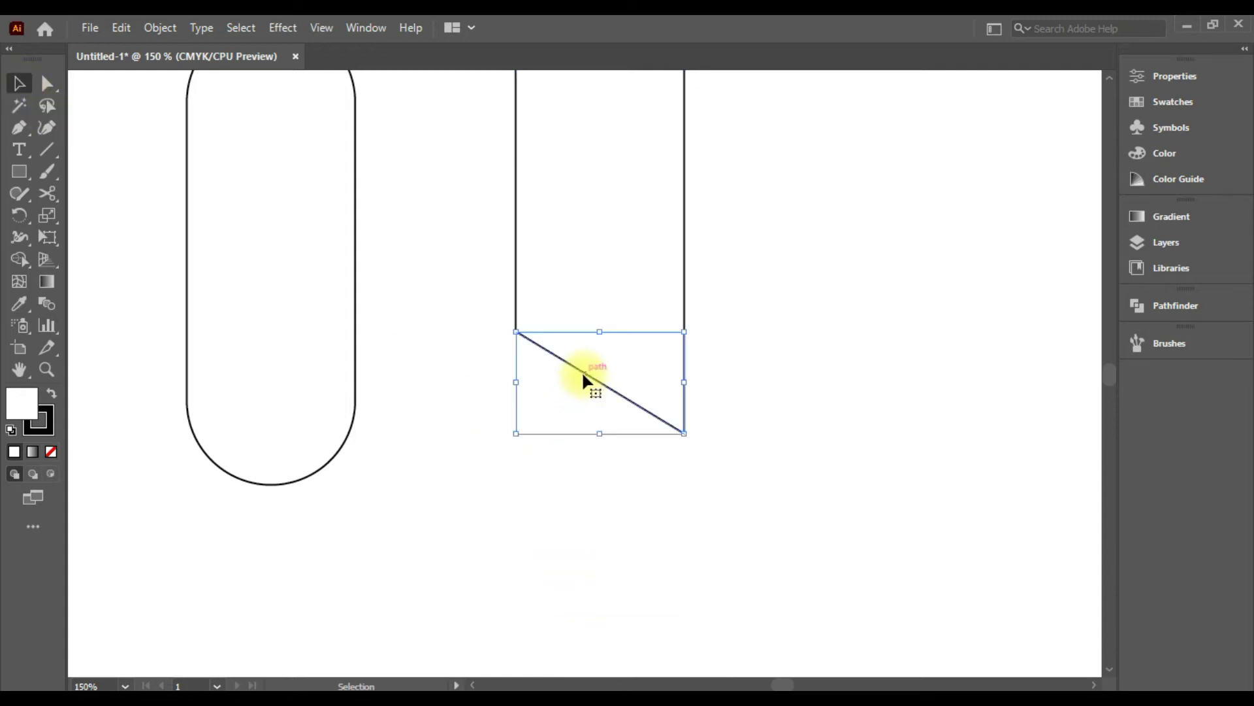
key(Delete)
Duplicate the open arch and place the copy to its right, slightly lower
key(ctrl+minus)
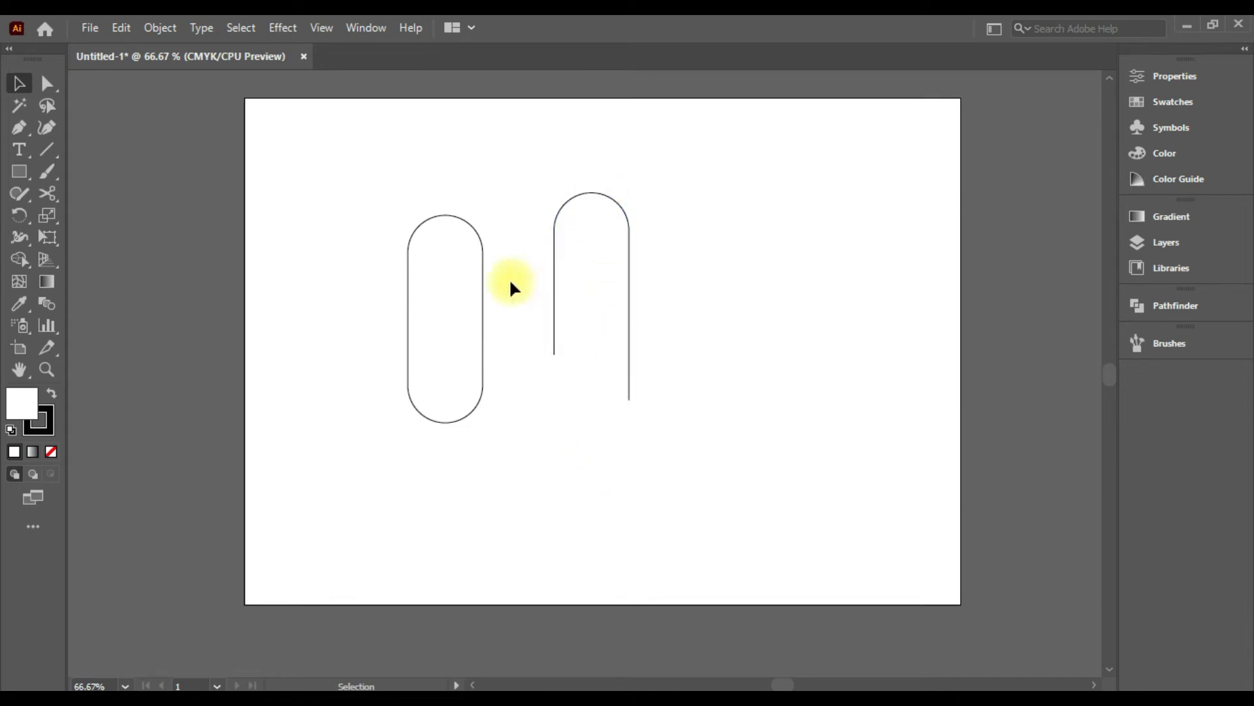
click(559, 211)
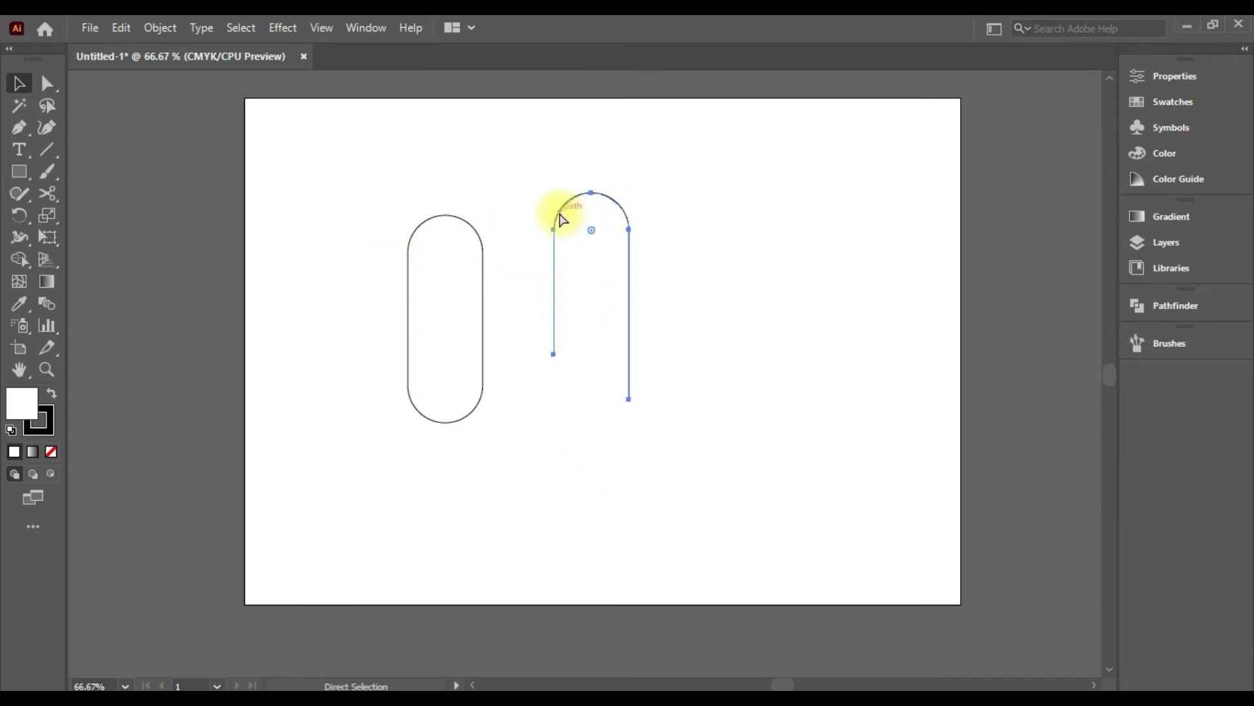
key(ctrl+c)
key(ctrl+v)
drag(570, 268, 709, 230)
Apply the 30 pt calligraphic brush to the pill shape and both open arches
drag(363, 206, 811, 386)
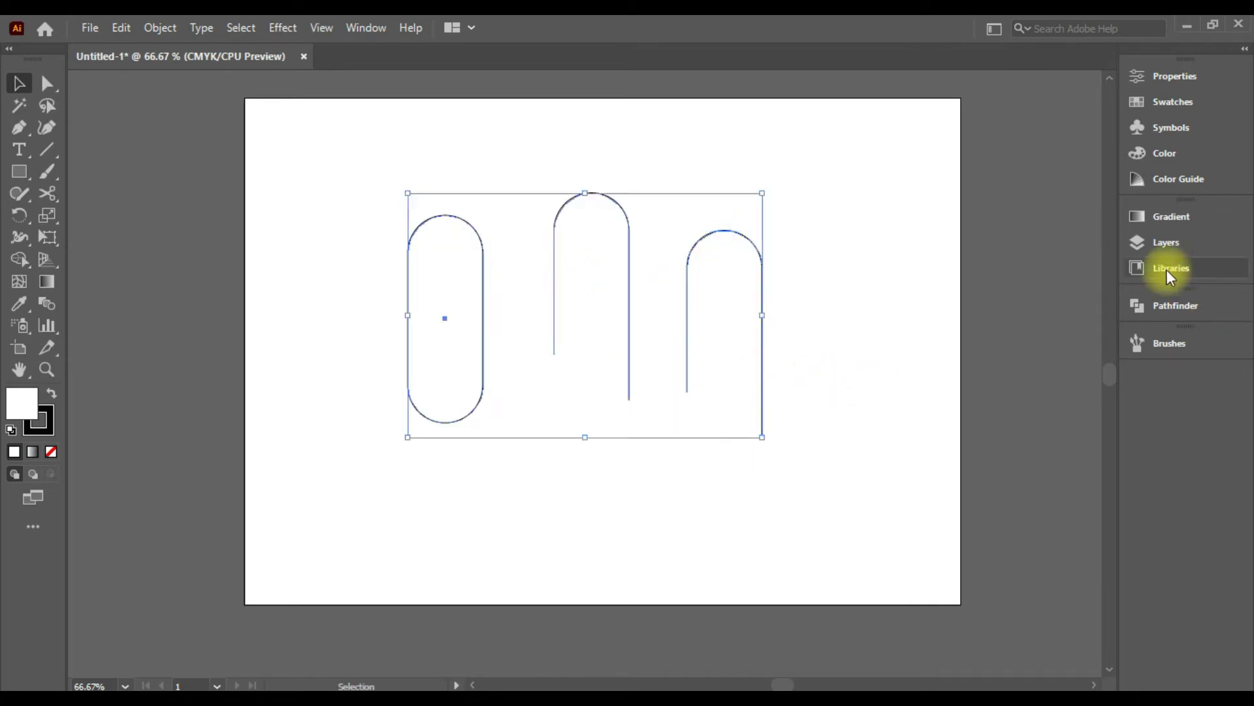
click(1169, 343)
click(922, 405)
click(875, 299)
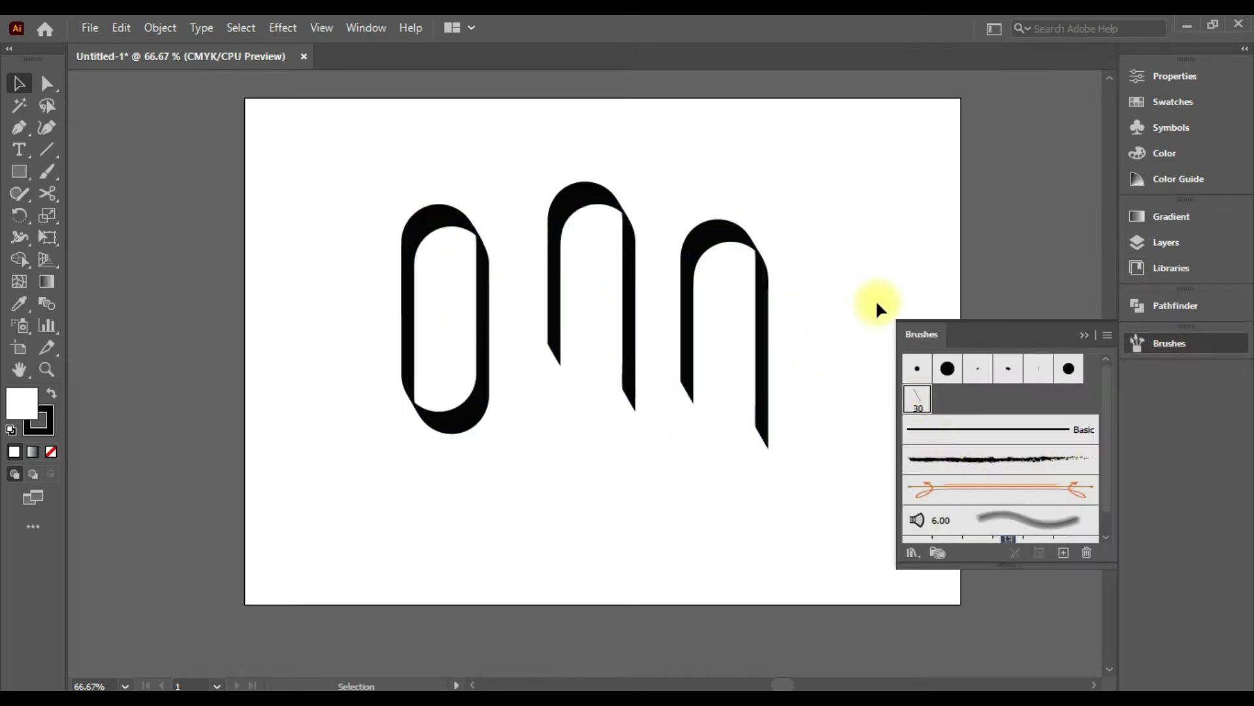
click(1063, 339)
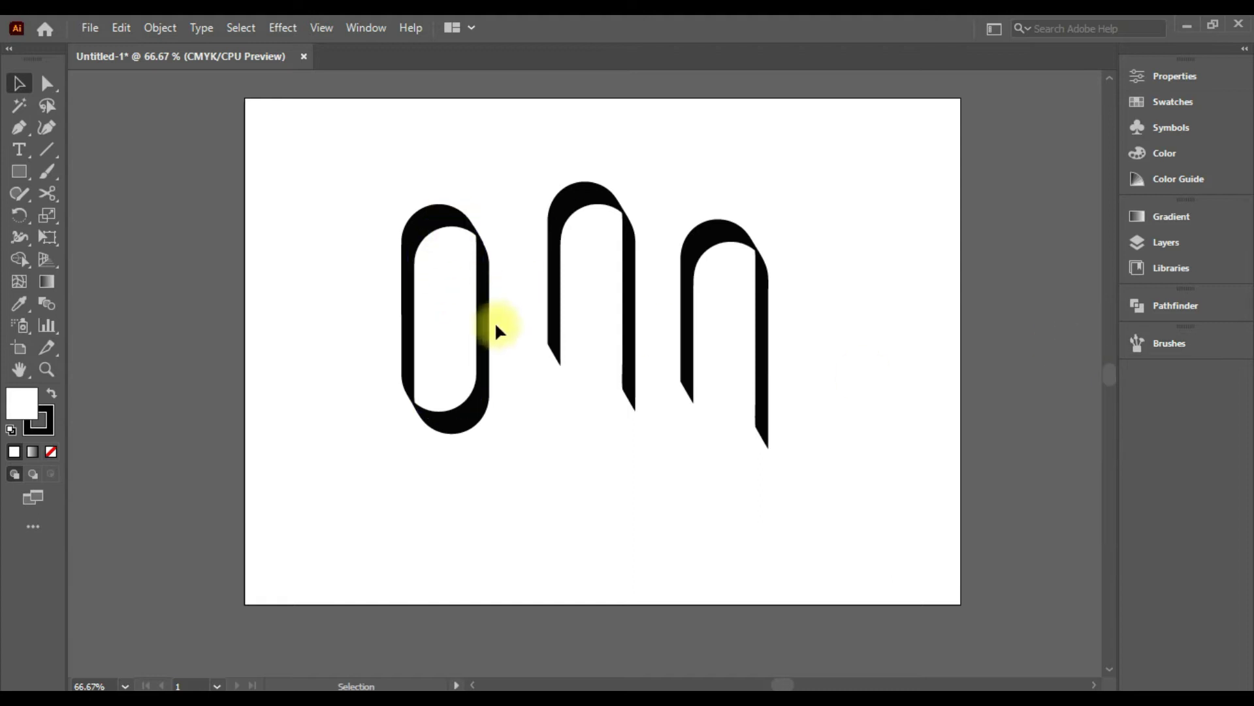
Move the middle arch to the left of the pill shape and center the pill shape horizontally and vertically on the artboard
drag(415, 208, 310, 215)
click(450, 216)
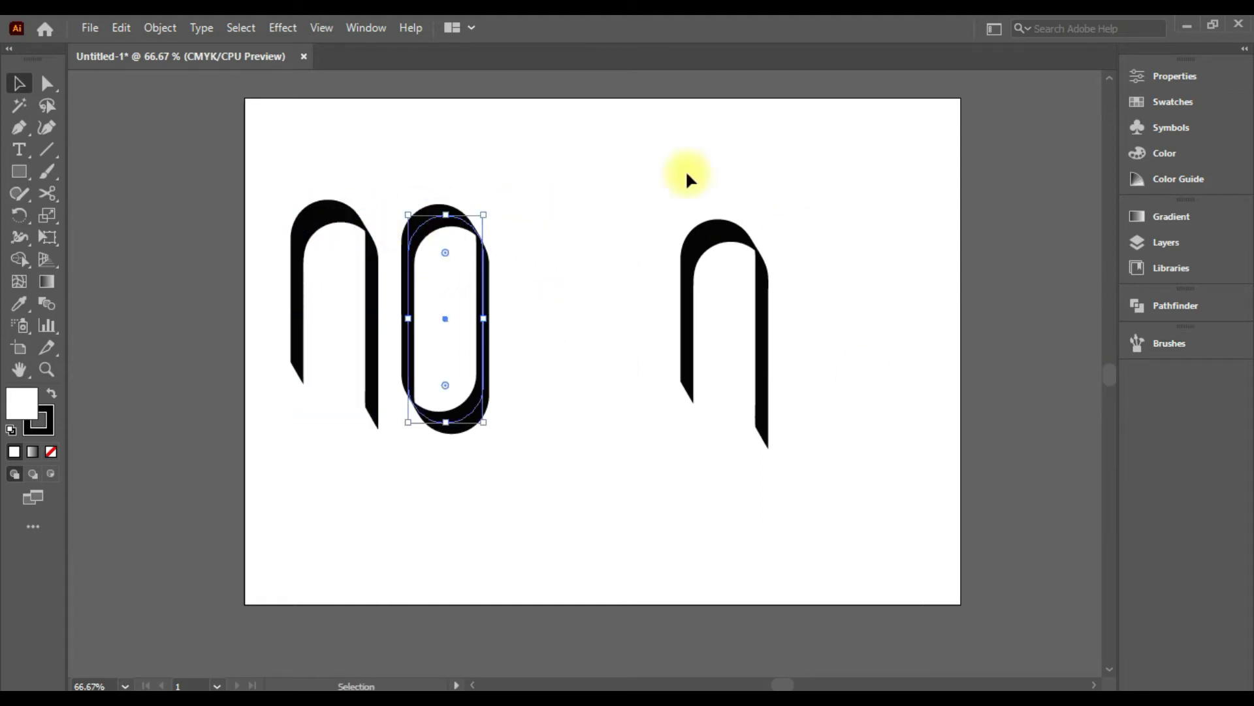
click(1143, 77)
click(969, 471)
click(1052, 471)
click(862, 220)
Position the two arches on either side of the centered pill shape, level with its top and evenly spaced
drag(705, 242, 705, 259)
drag(330, 221, 473, 253)
click(686, 535)
Draw a horizontal line across the lower ends of all three letters, from the left arch's outer leg to the right arch's outer leg
click(42, 155)
drag(642, 454, 763, 447)
click(19, 83)
drag(431, 446, 445, 444)
click(465, 508)
click(554, 444)
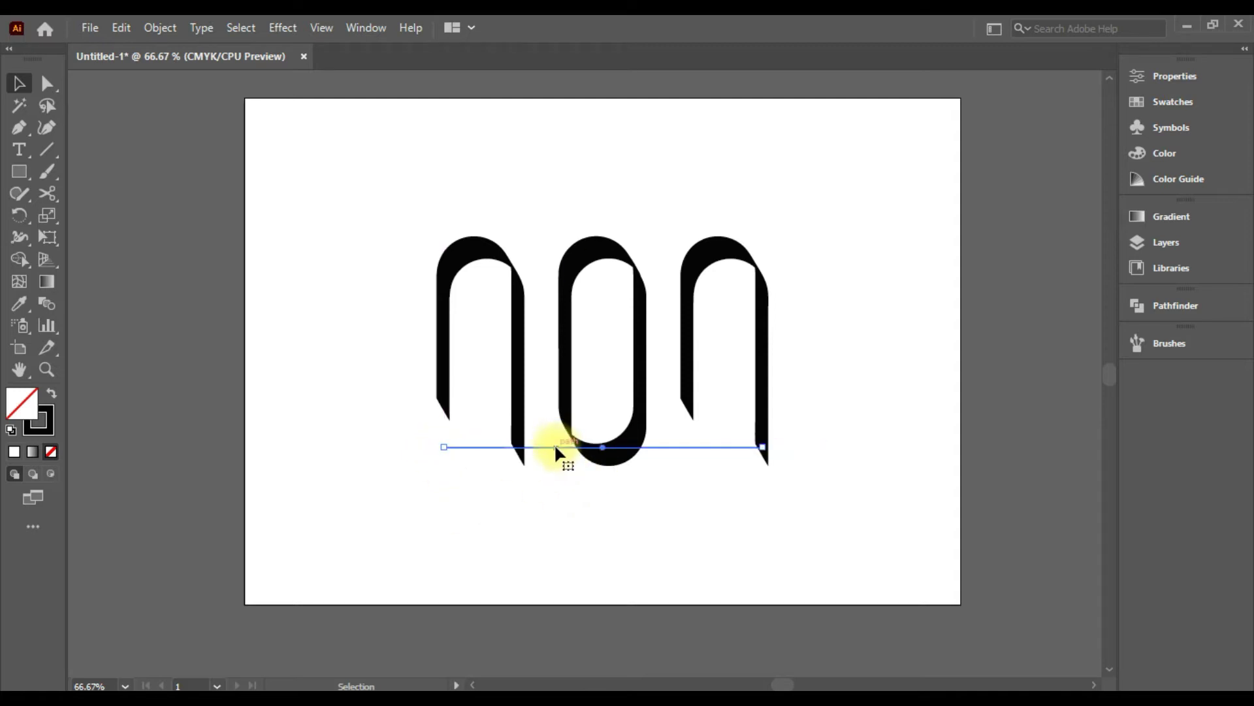
Move the horizontal line down until it sits just below the bottoms of the three letters
key(Down)
key(Down)
key(Down)
key(Down)
key(Down)
click(605, 540)
Cut the horizontal line at the pill shape's two side edges and delete the piece beneath the pill
click(47, 194)
click(566, 471)
click(641, 470)
click(19, 83)
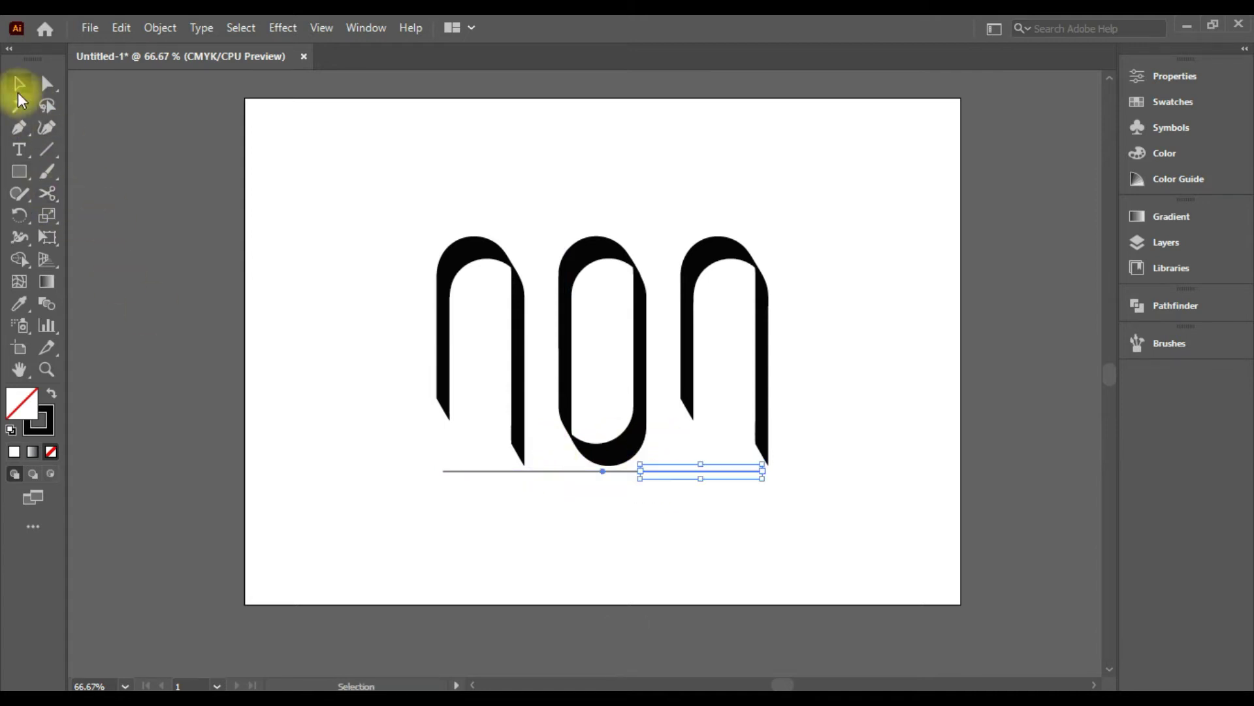
click(615, 471)
key(Delete)
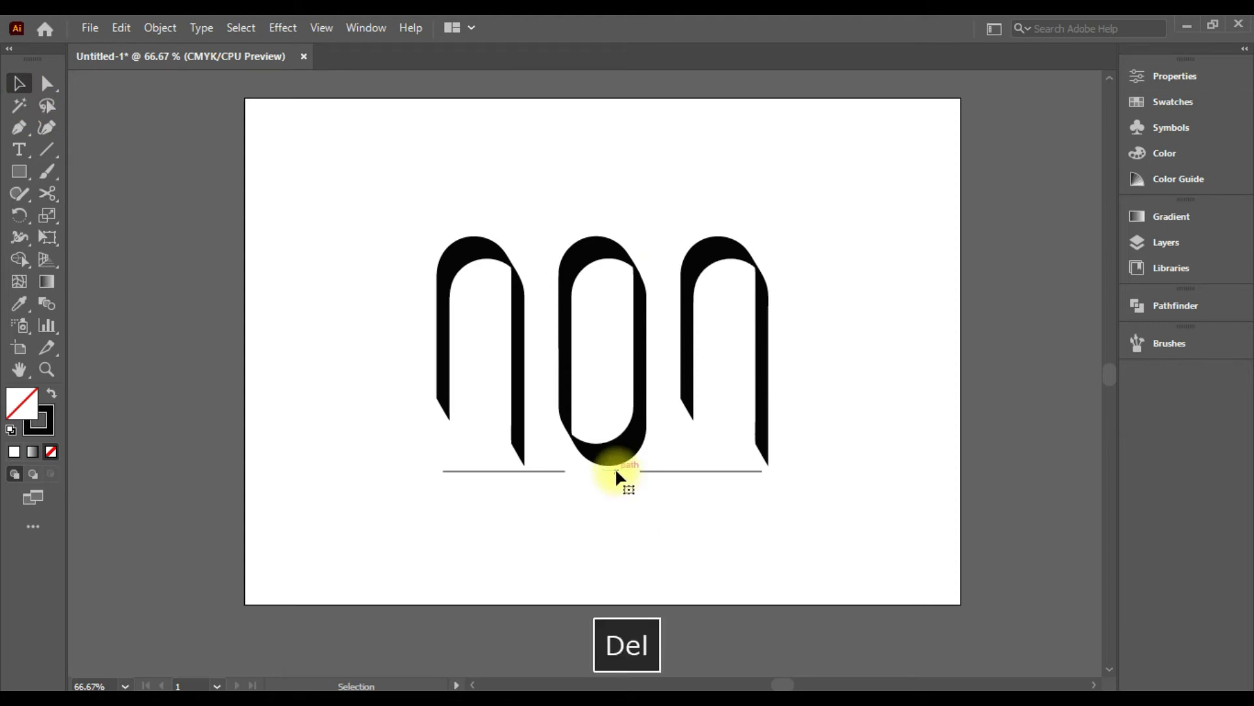
Move both remaining line segments back up across the arches' lower ends, fine-tuning them slightly downward and to the right
click(527, 470)
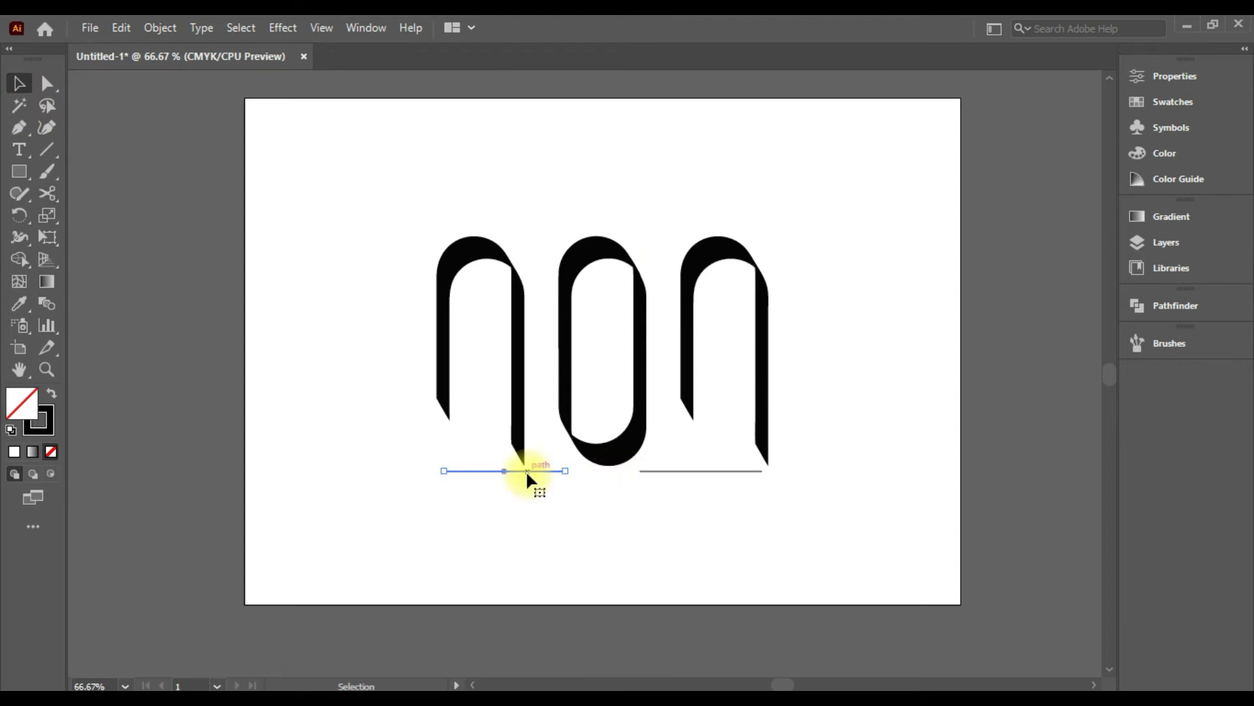
shift+click(694, 470)
key(Up)
key(Up)
key(Up)
key(Up)
key(Up)
key(Up)
key(Up)
key(Up)
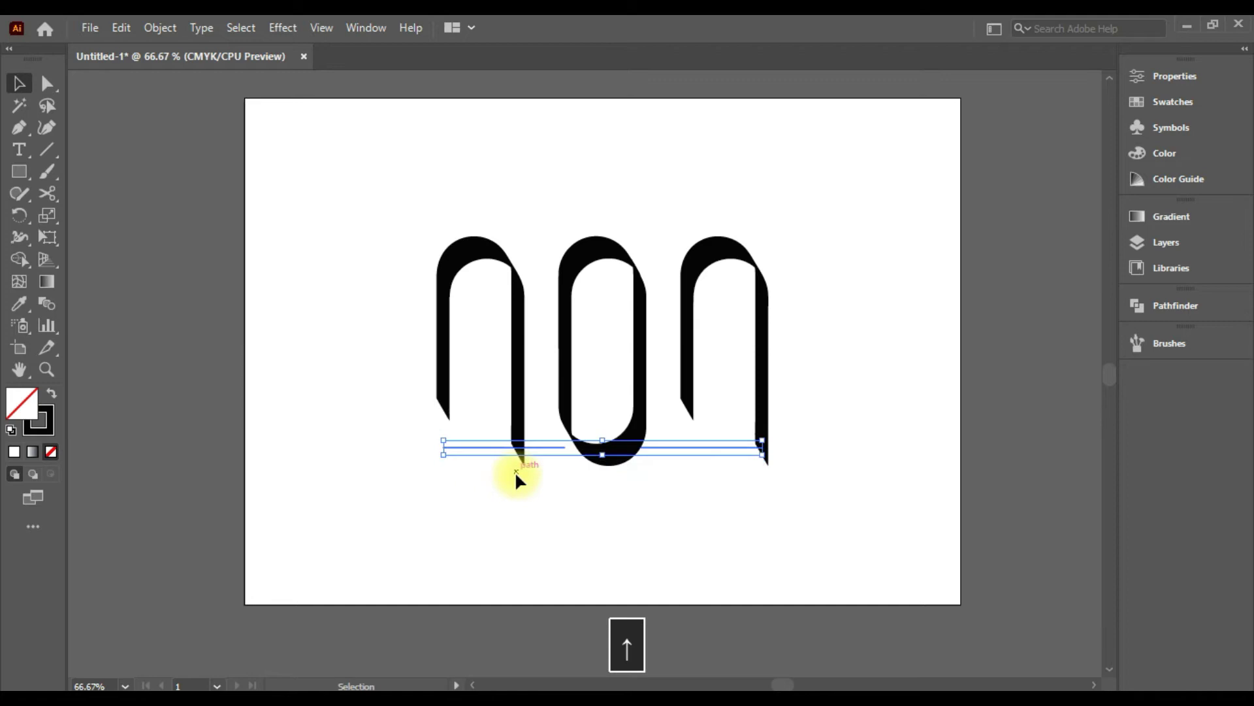
key(Down)
key(Down)
key(Down)
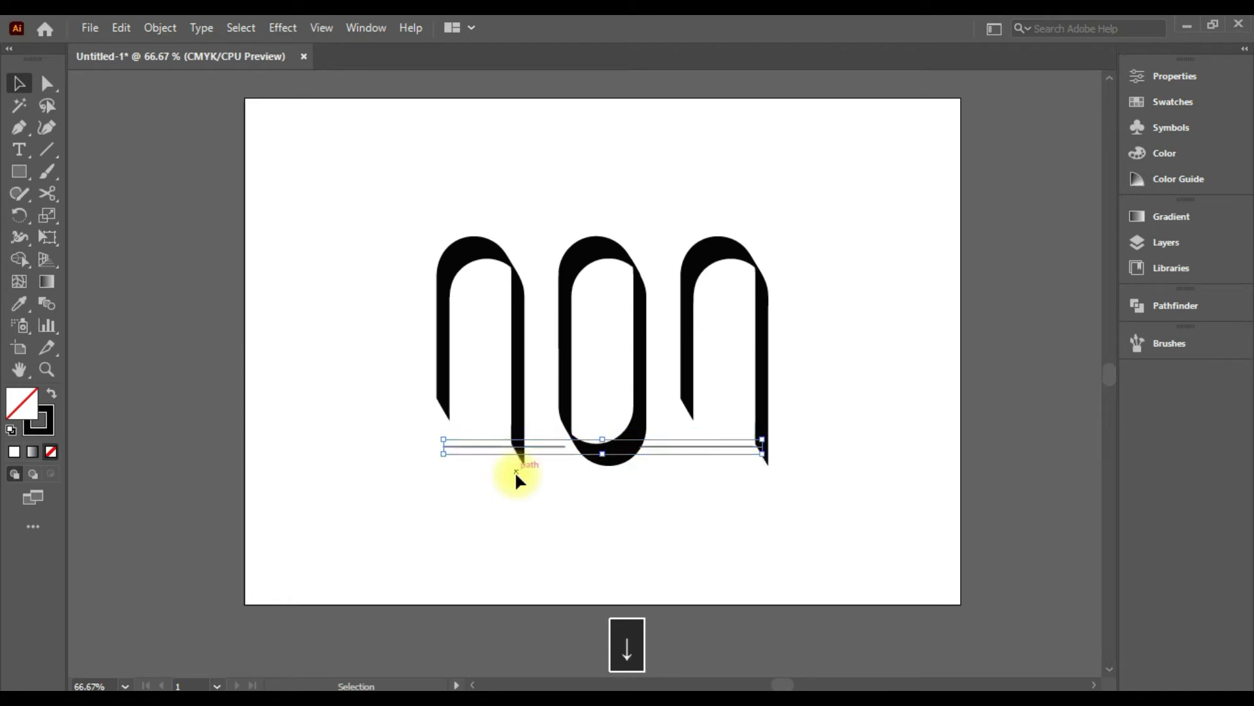
key(Right)
key(Right)
key(Right)
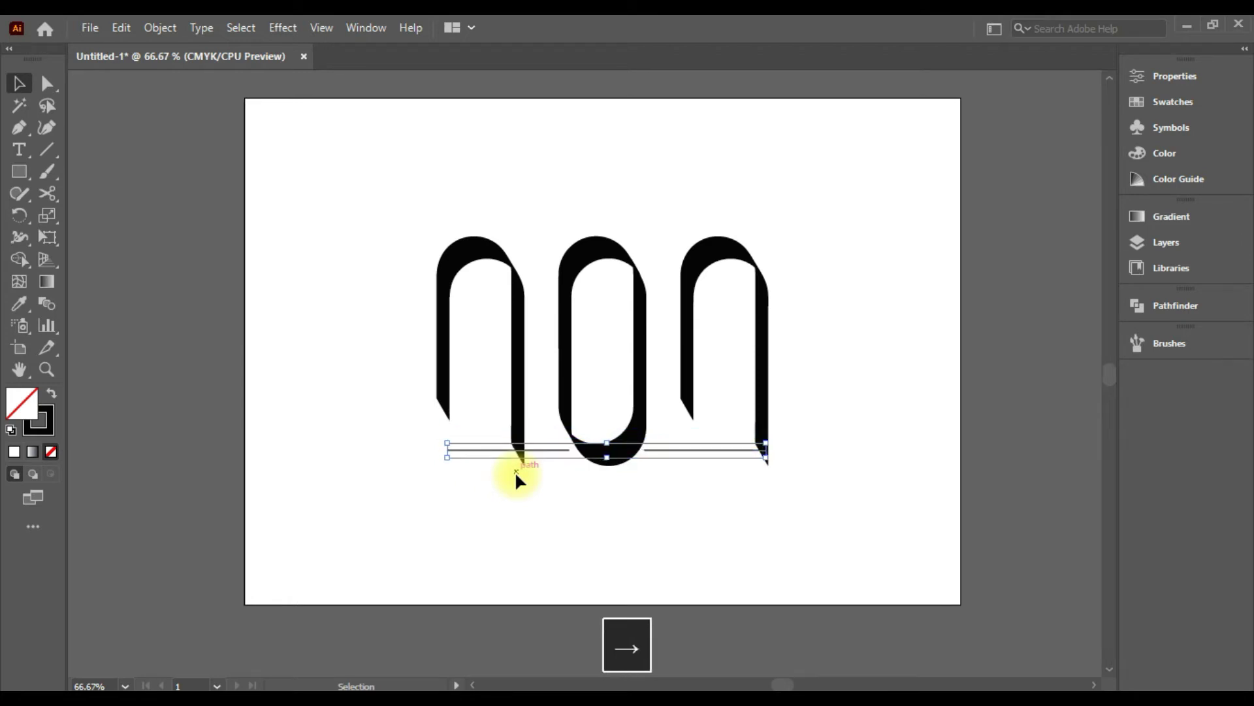
click(575, 509)
Move the pill shape down so its rounded bottom extends below the two line segments
click(604, 454)
key(Down)
key(Down)
key(Down)
key(Down)
key(Down)
key(Down)
key(Down)
key(Down)
key(Down)
key(Down)
key(Down)
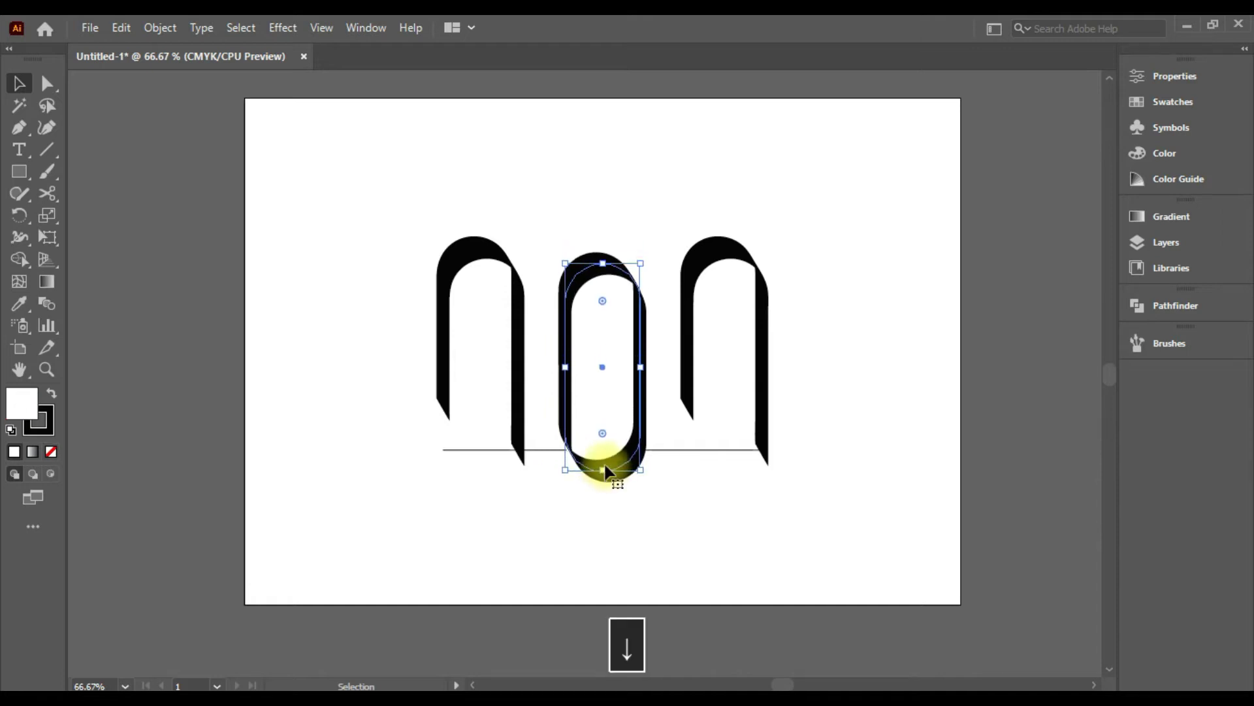
click(603, 527)
Apply the 30 pt calligraphic brush to both horizontal line segments
click(681, 449)
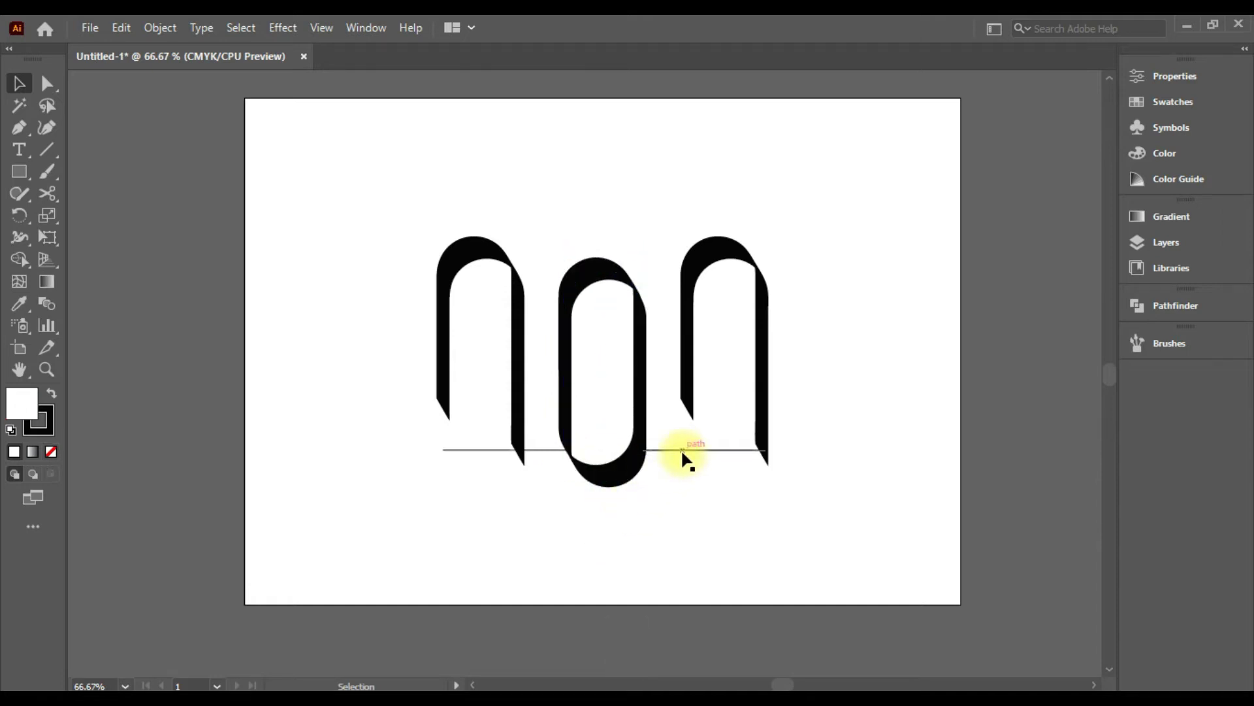
shift+click(485, 450)
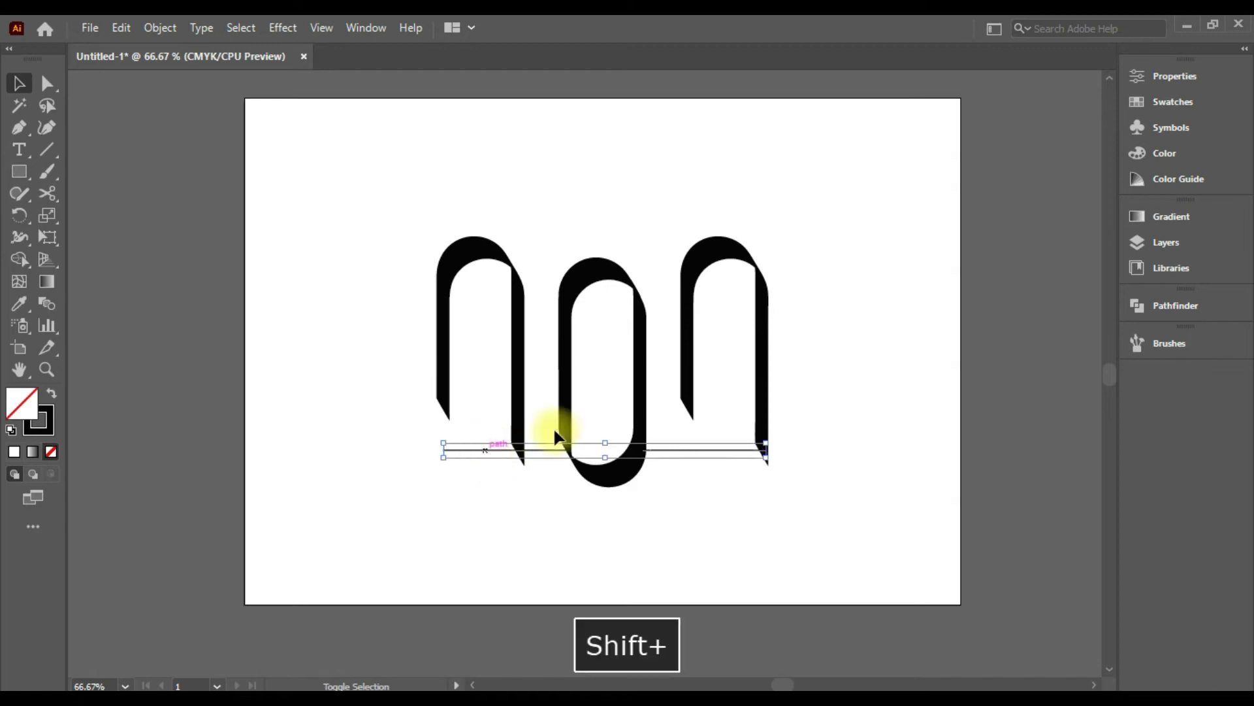
click(1169, 343)
click(918, 399)
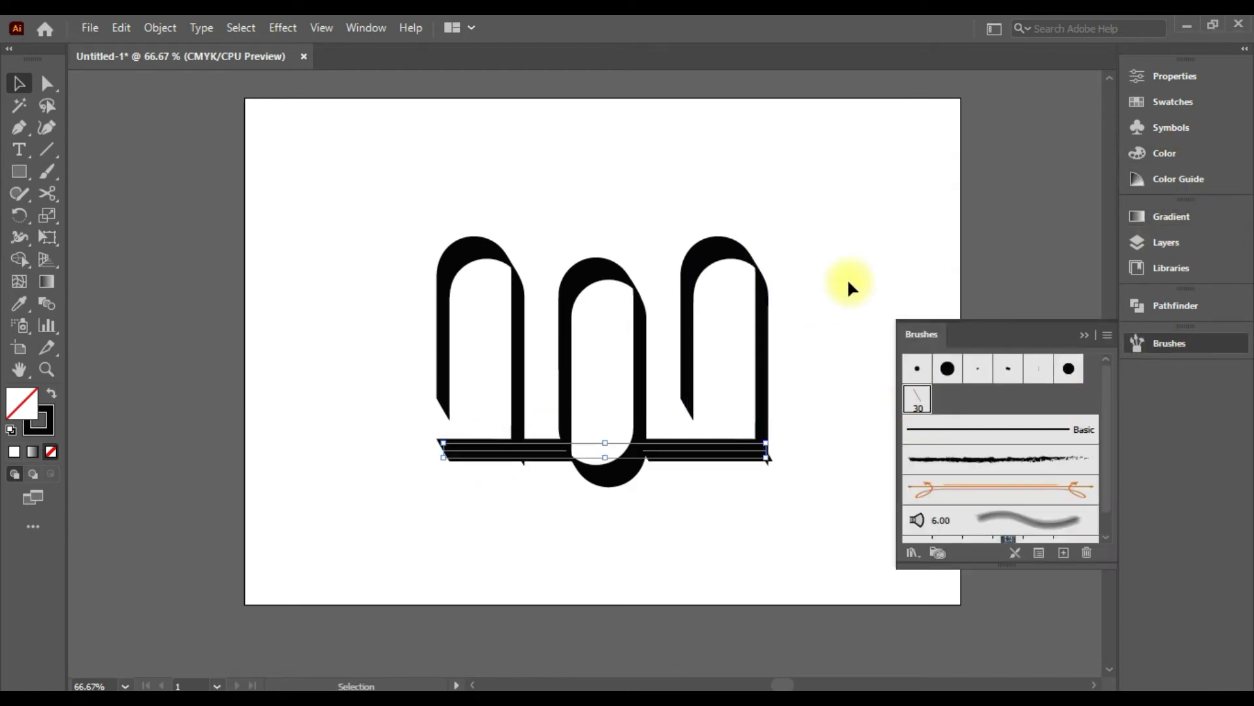
Nudge the right bar left and down and the left bar down and right to meet the arch legs cleanly
click(685, 452)
key(Left)
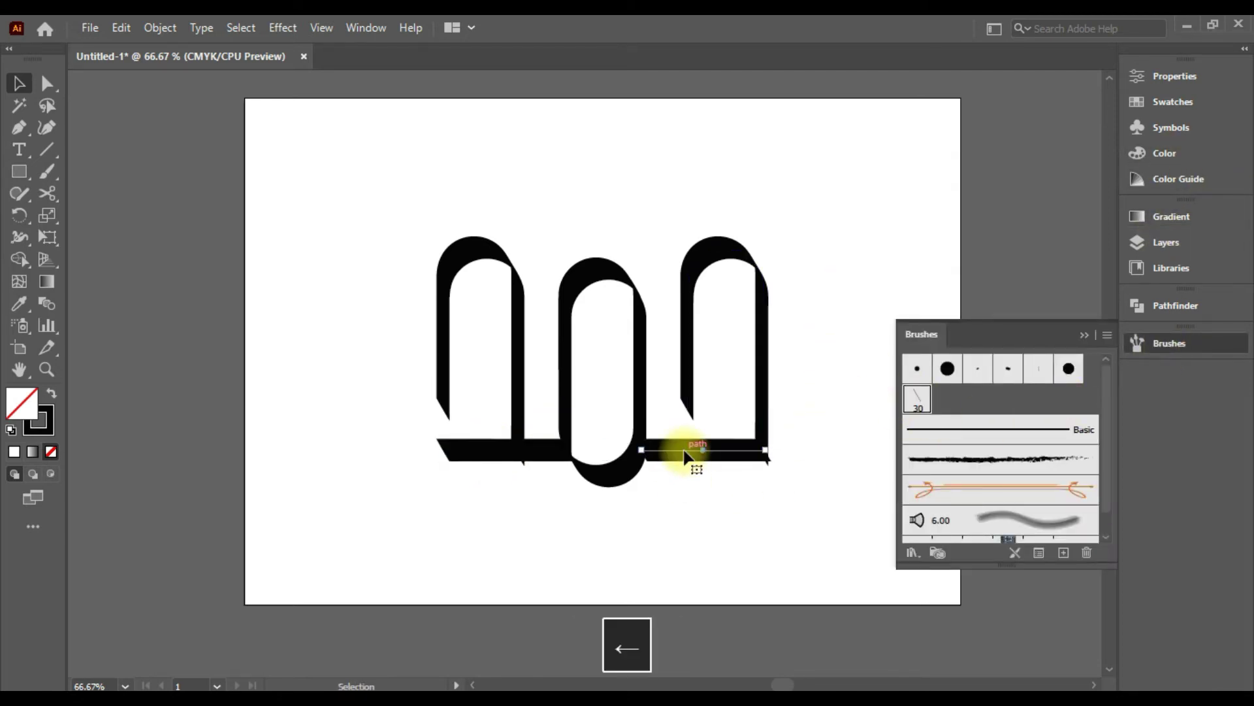
key(Down)
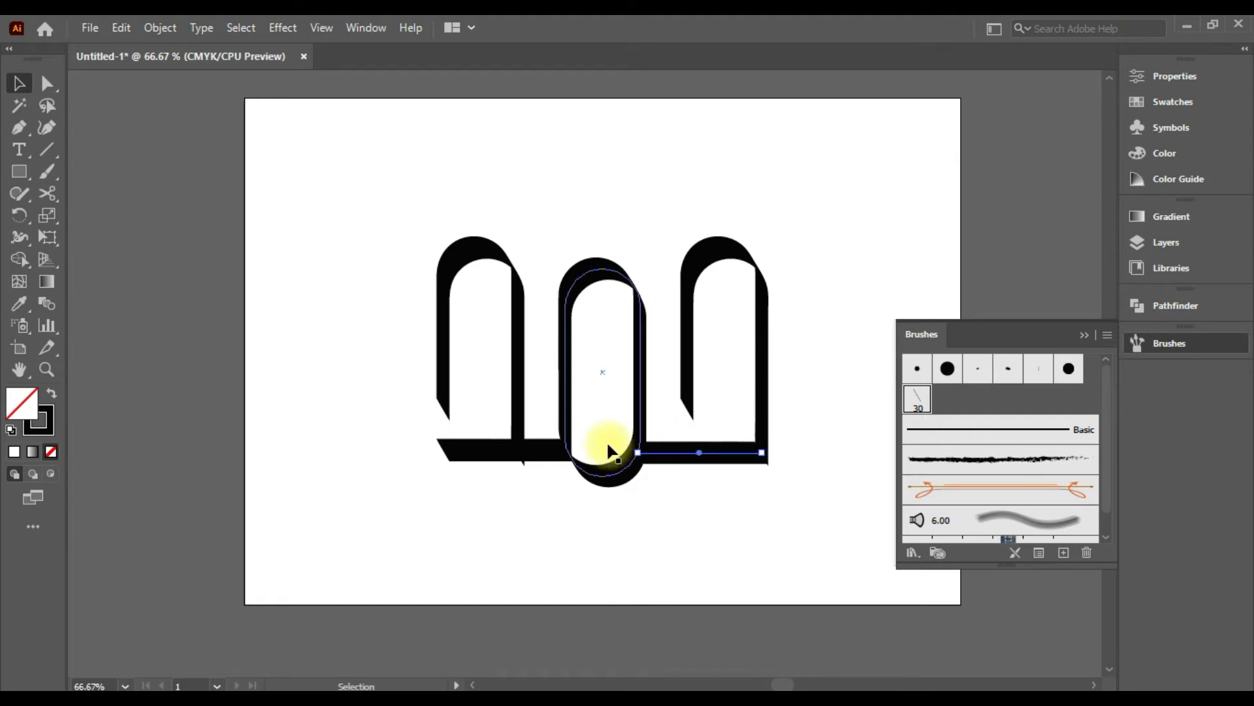
click(554, 457)
drag(505, 456, 506, 461)
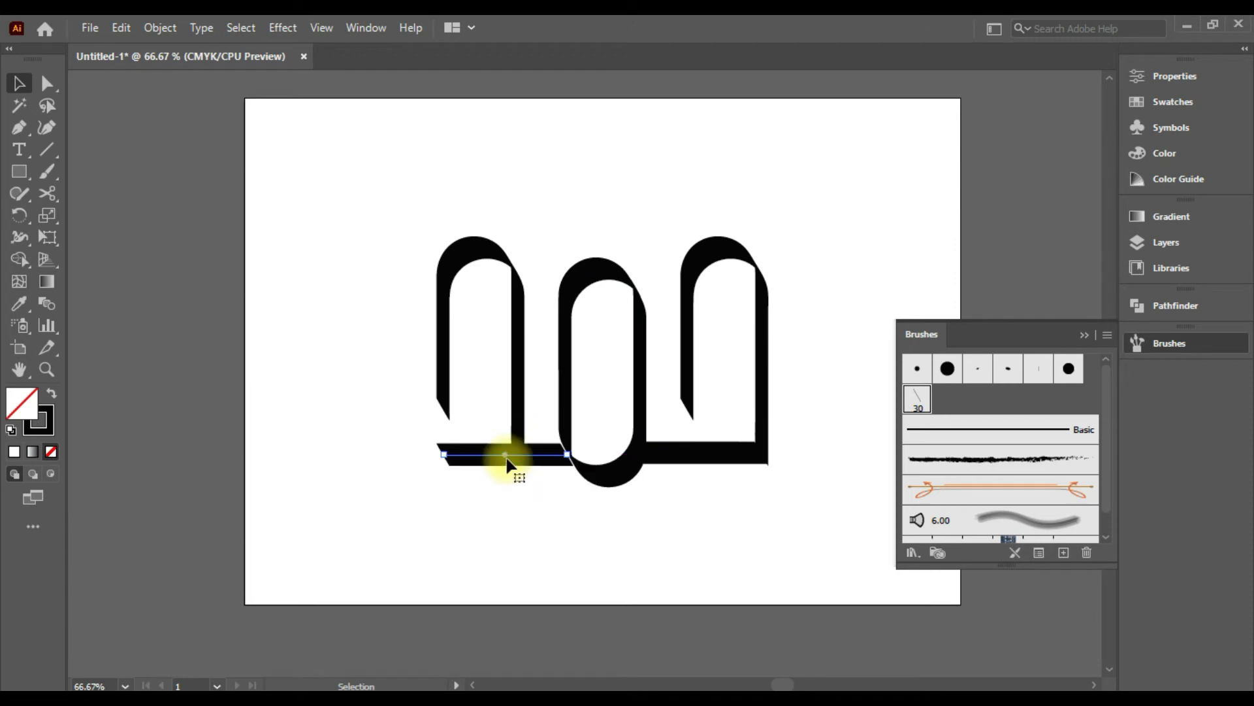
key(Right)
click(511, 530)
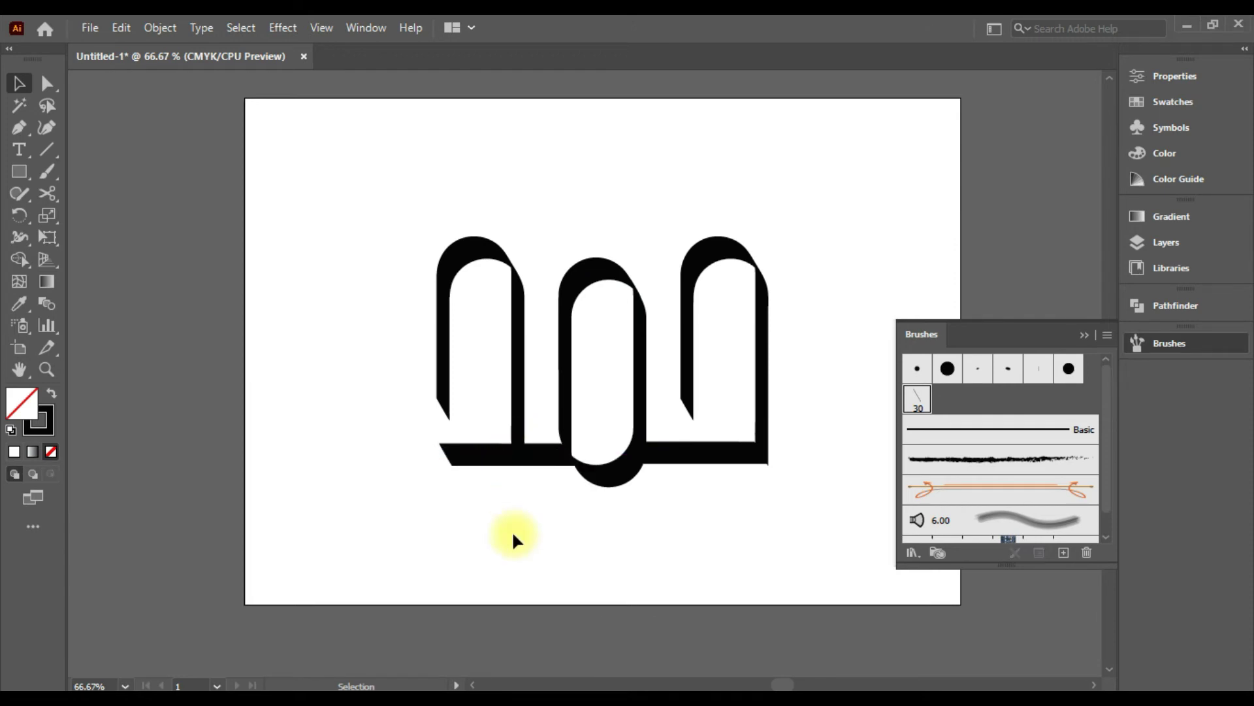
click(1085, 334)
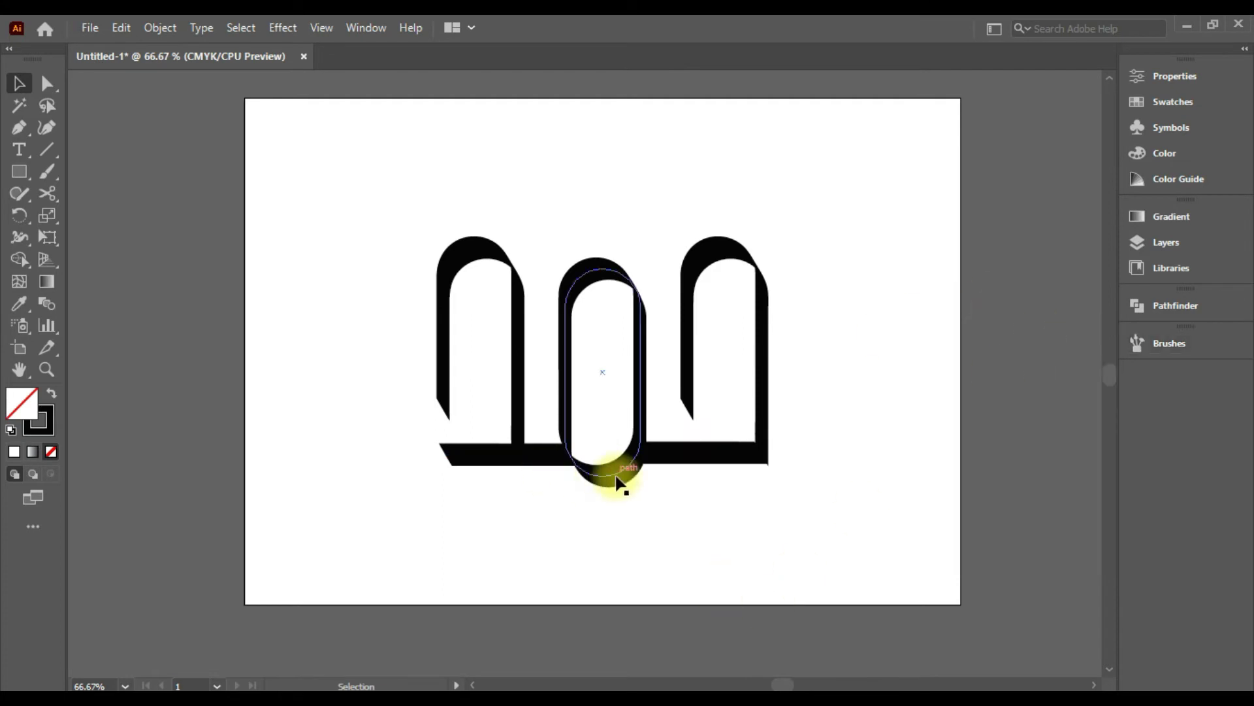
Move both arches down until their tops are level with the top of the pill shape
click(720, 255)
click(489, 253)
drag(484, 245, 482, 274)
Expand the appearance of all the brushed letter shapes and bars into filled outlines
drag(375, 212, 788, 501)
click(160, 27)
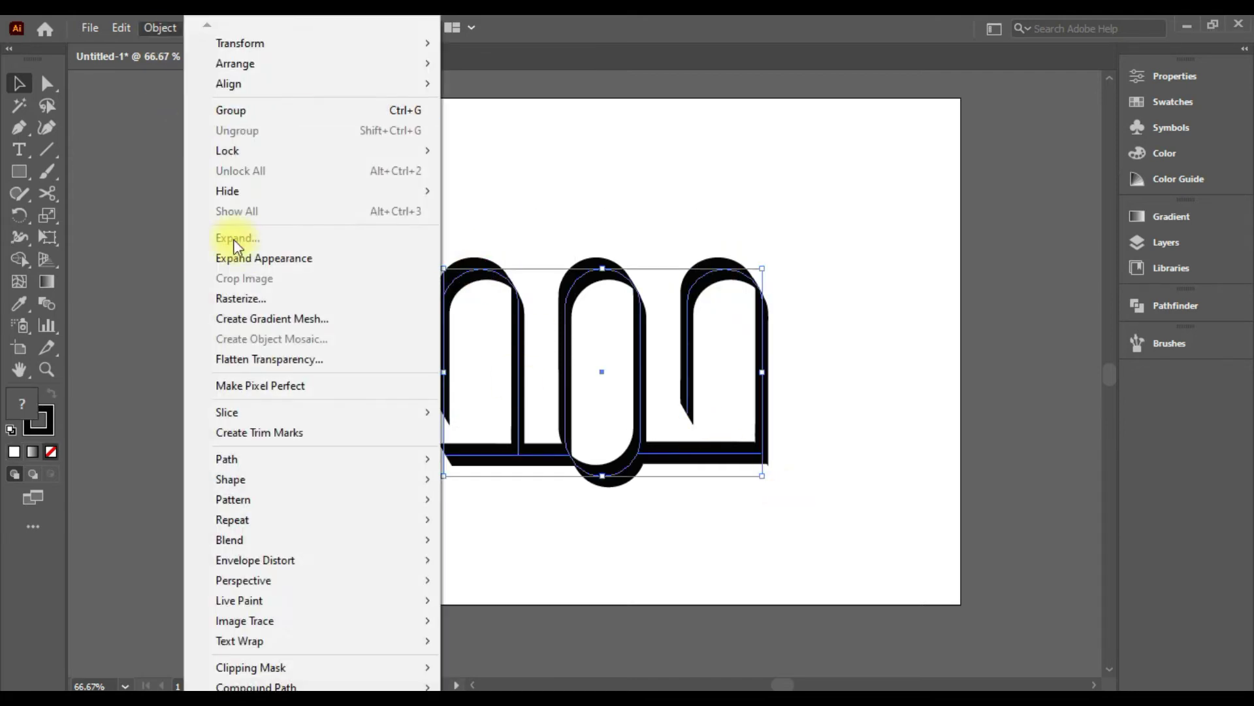
click(204, 112)
click(600, 469)
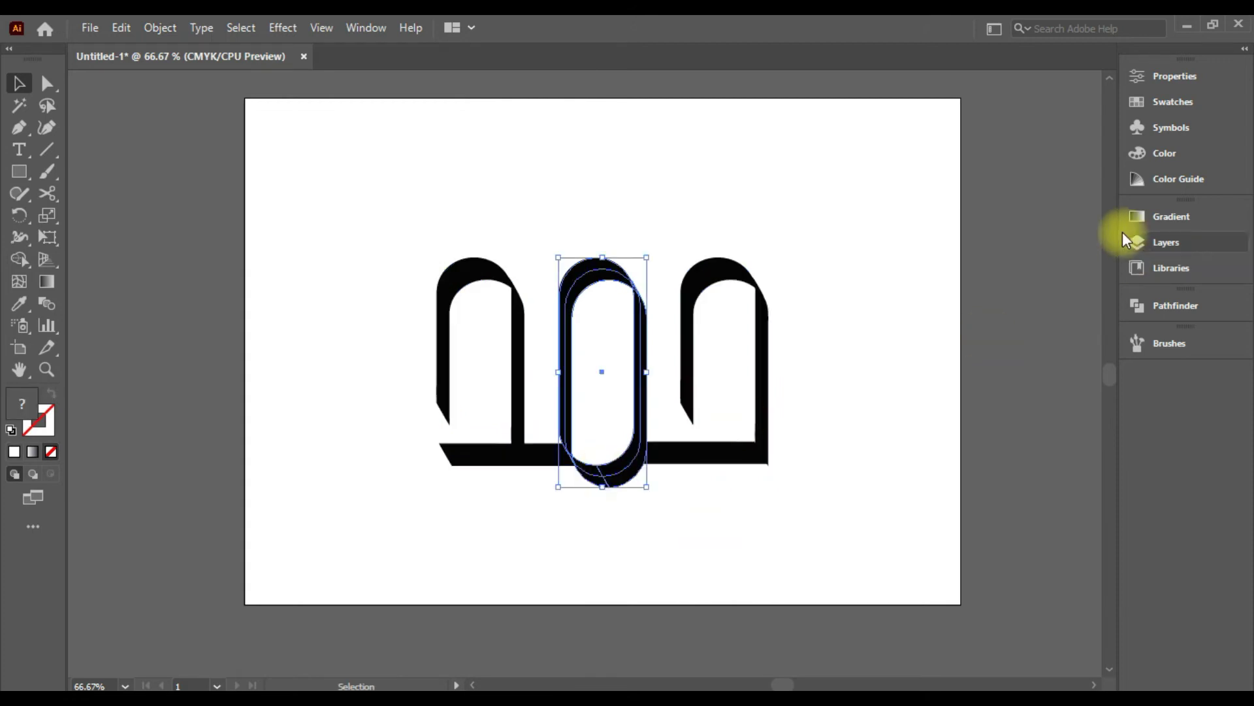
Try to unite all the expanded letter shapes with Pathfinder
drag(390, 231, 884, 545)
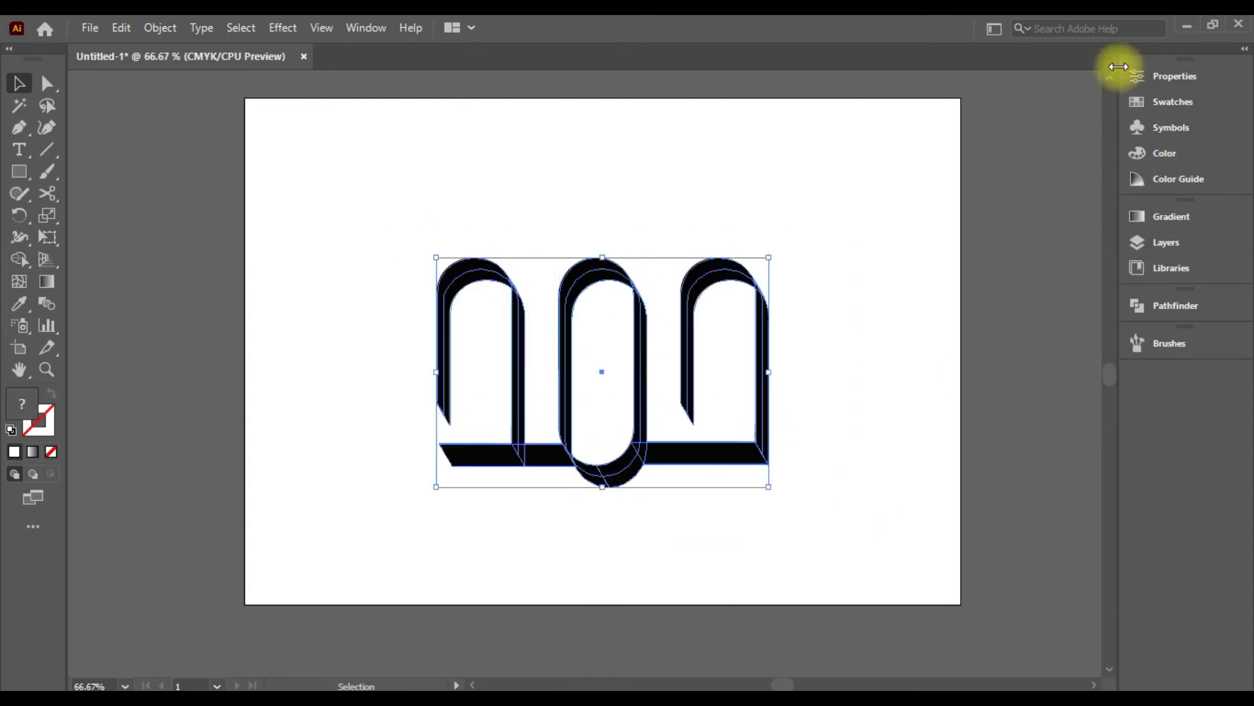
click(1160, 77)
click(916, 503)
key(a)
key(ctrl+x)
key(ctrl+z)
key(ctrl+z)
Select all the expanded letter shapes and bars and group them
key(v)
click(683, 469)
click(687, 458)
right_click(686, 465)
click(464, 210)
drag(378, 210, 844, 550)
right_click(637, 463)
click(694, 295)
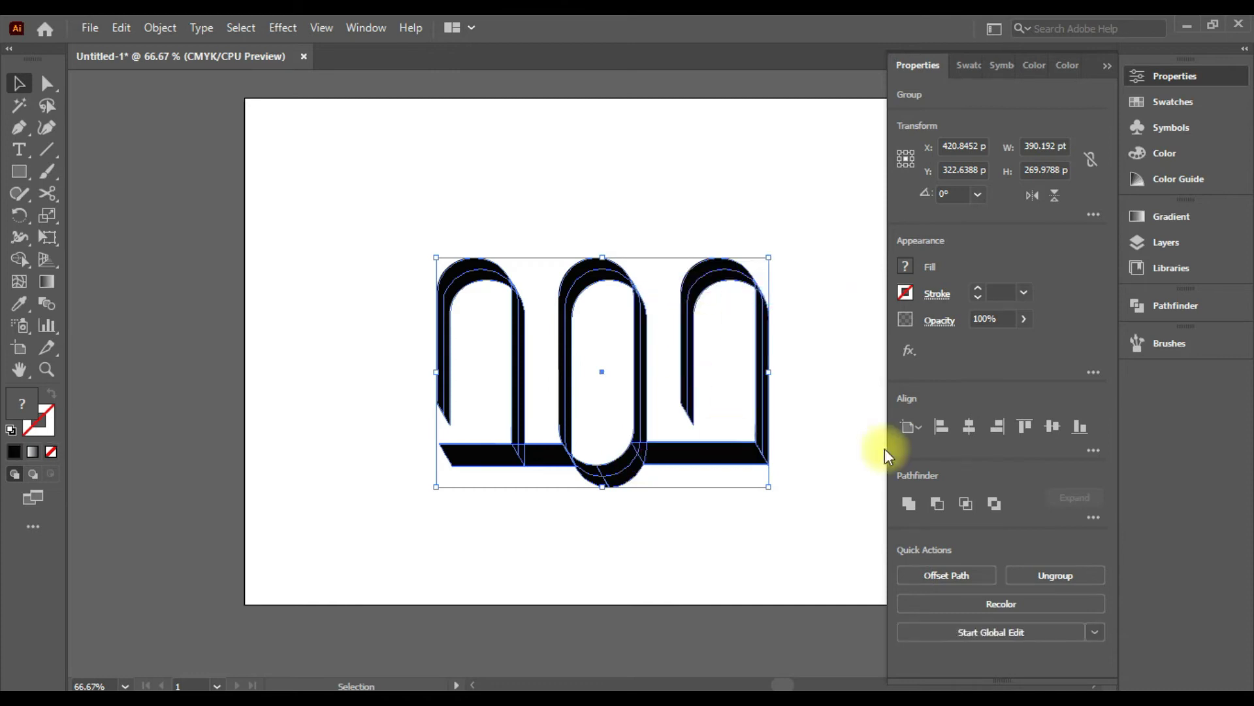
Try to subtract the front shapes from the grouped lettering with the Minus Front pathfinder
click(936, 502)
key(ctrl+z)
click(468, 555)
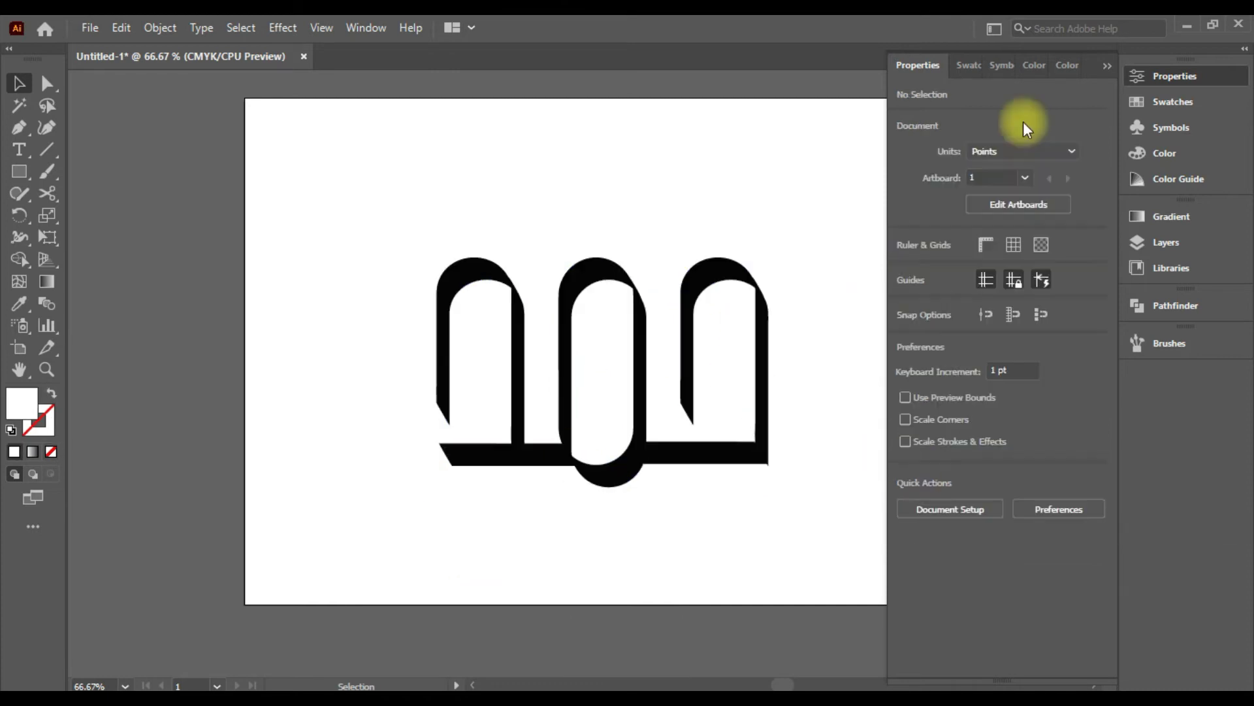
click(1108, 65)
Try to expand the whole grouped lettering with the Expand command
click(444, 340)
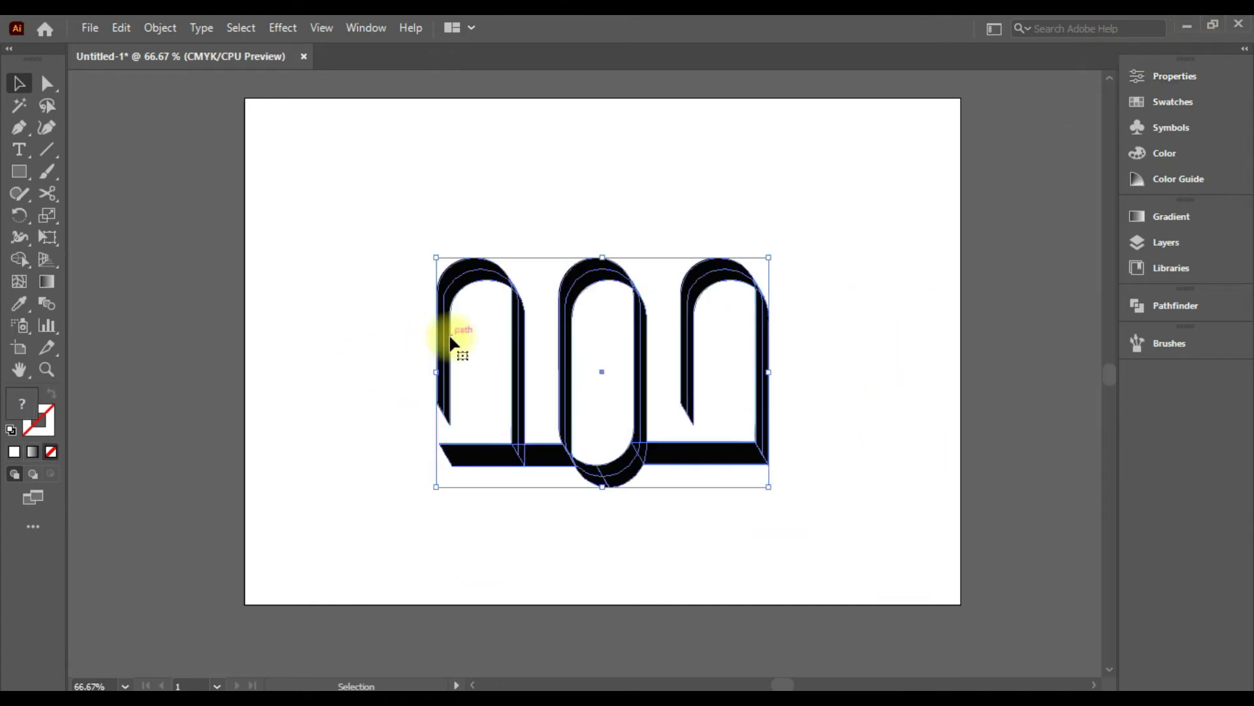
click(398, 559)
drag(330, 222, 784, 518)
click(160, 27)
click(246, 239)
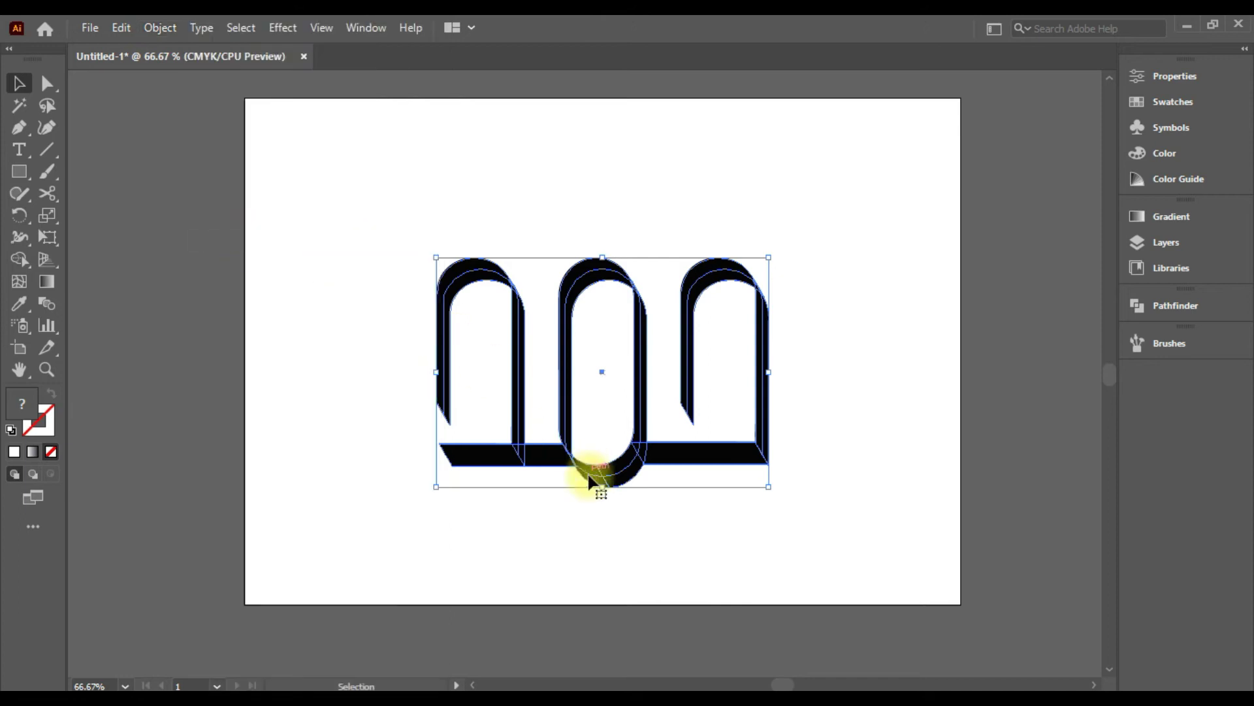
click(610, 500)
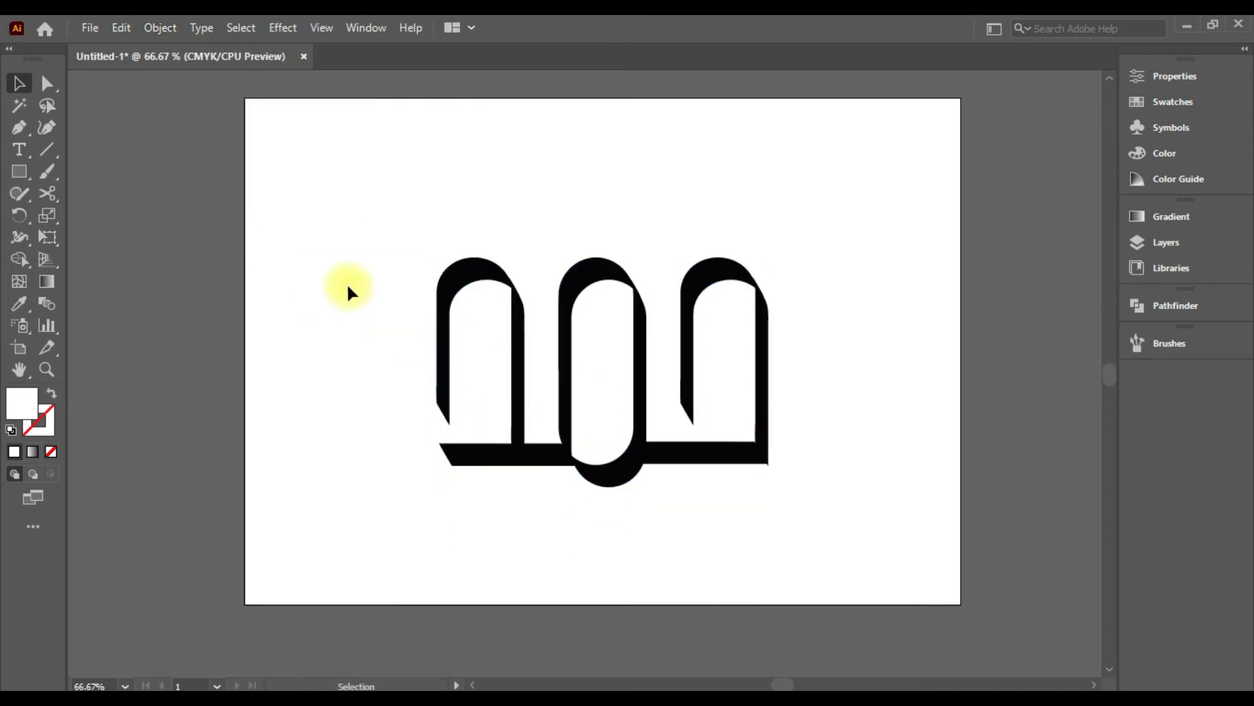
Draw a large circle around the lettering and give it a black stroke with no fill
drag(25, 175, 67, 217)
drag(358, 196, 876, 457)
click(53, 394)
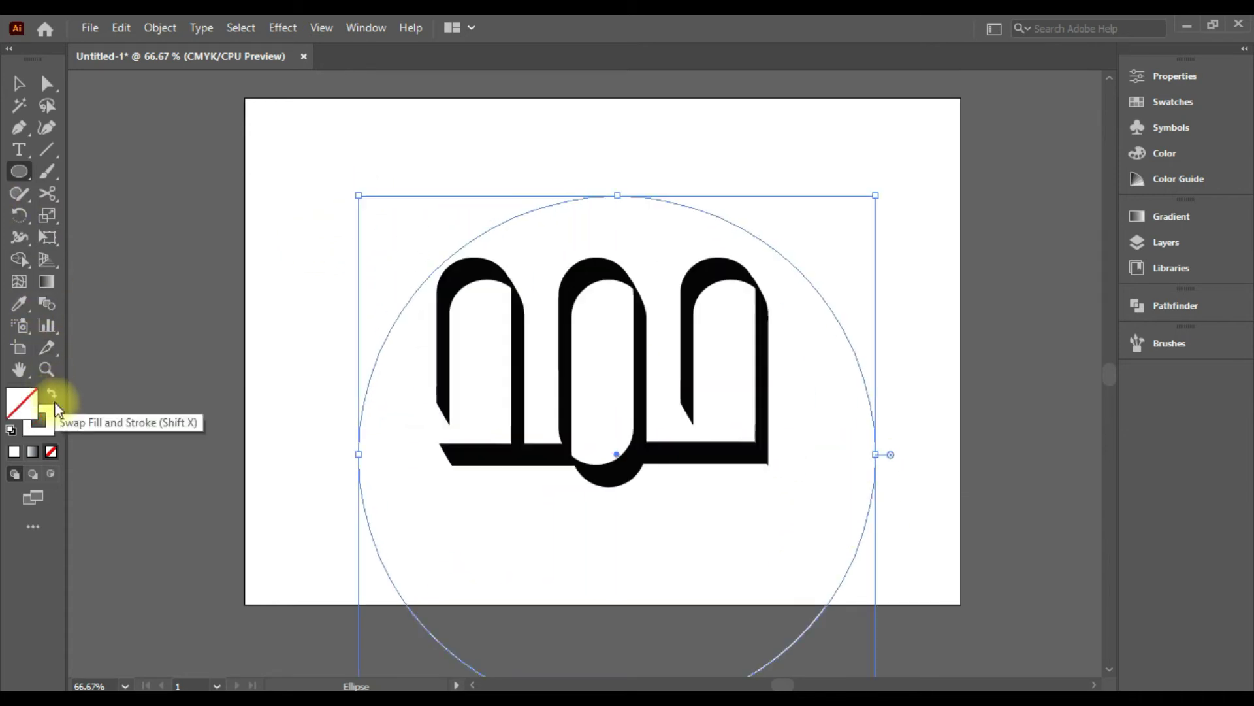
click(45, 431)
click(13, 431)
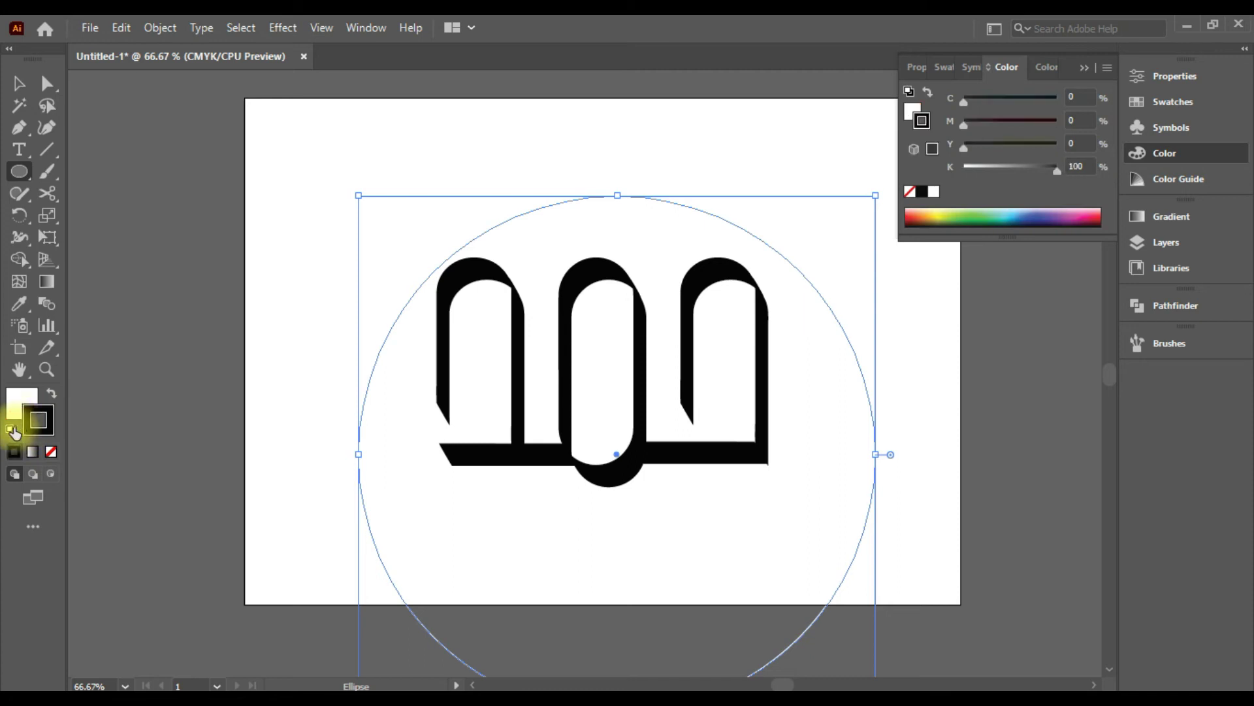
click(51, 452)
click(17, 84)
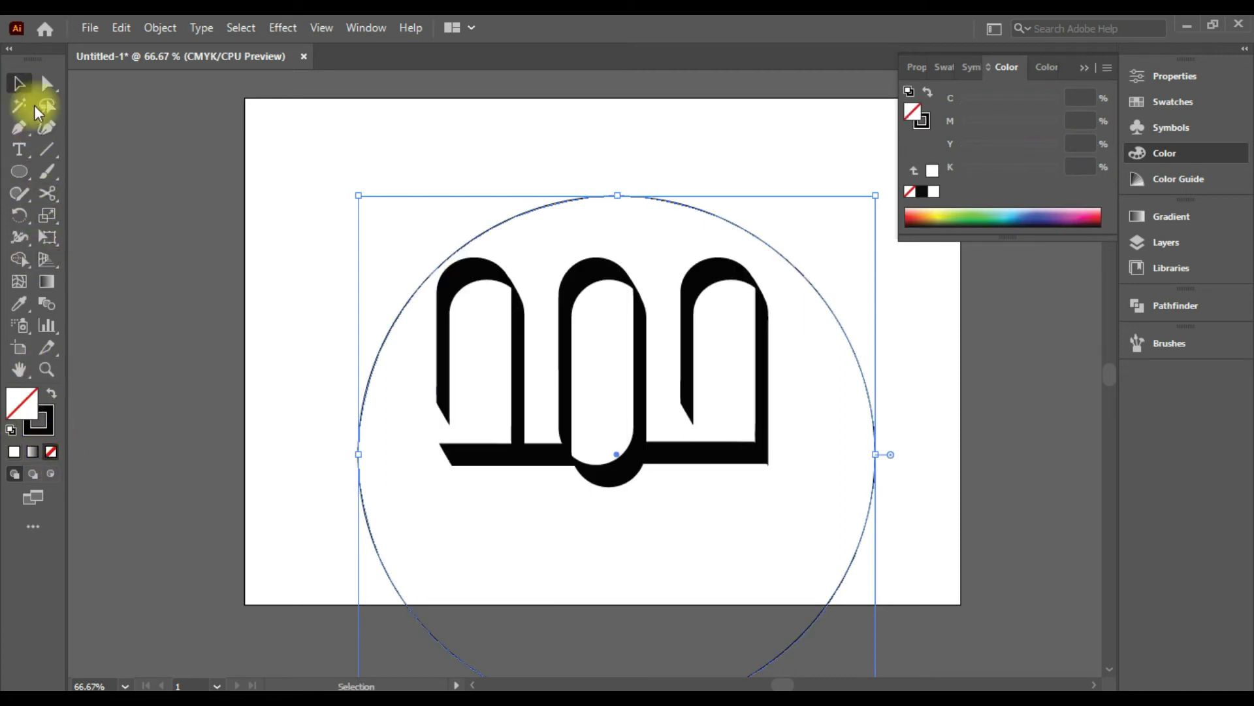
Scale the circle down to about 487 pt in diameter and center it horizontally and vertically on the artboard
drag(877, 198, 772, 298)
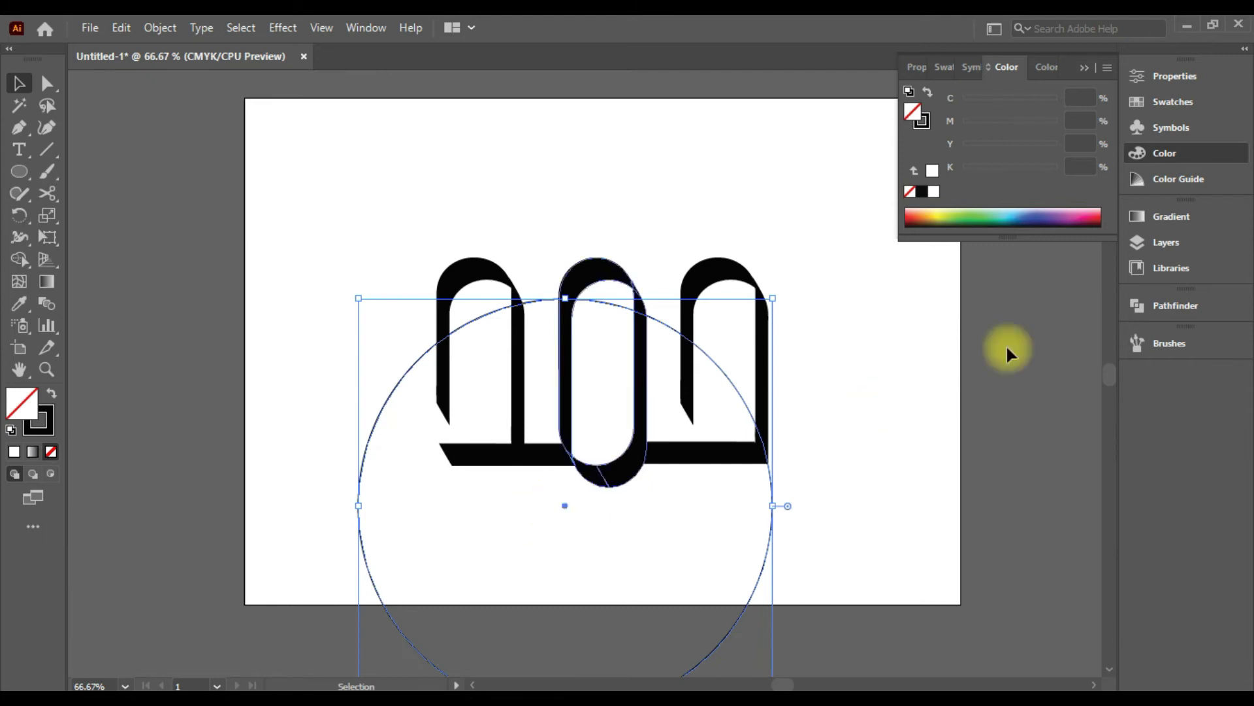
click(1161, 77)
click(969, 428)
click(1047, 429)
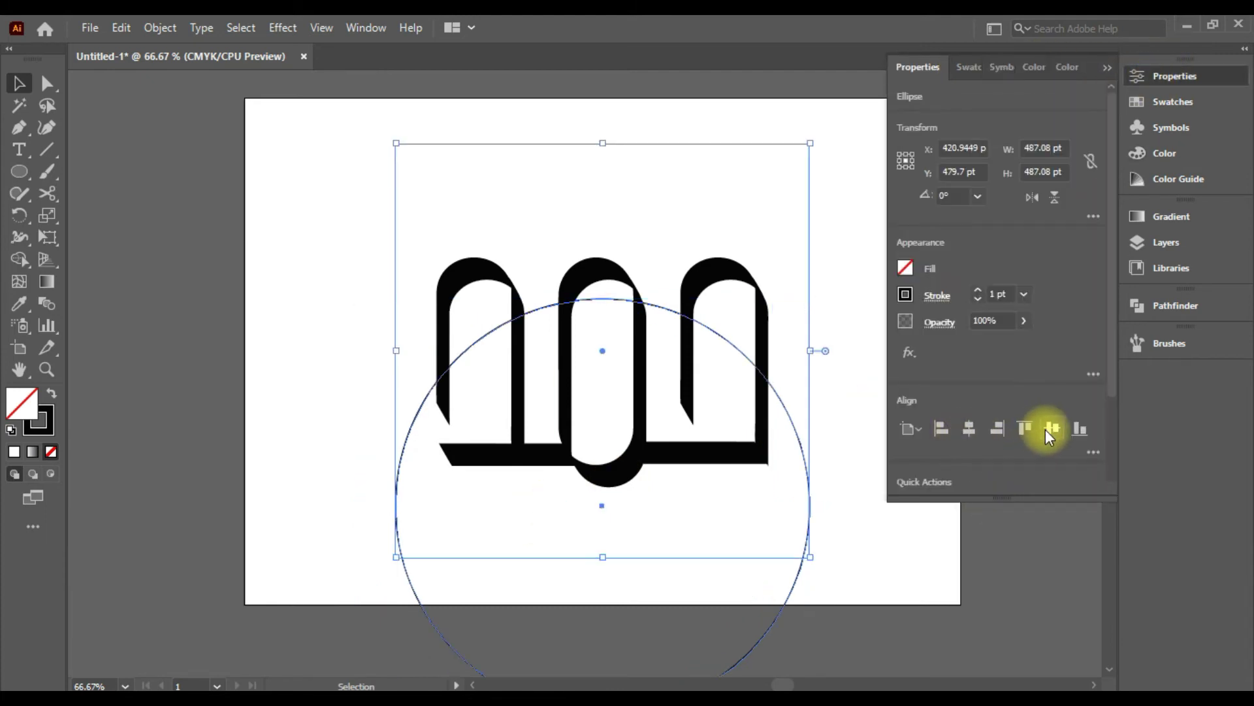
click(864, 480)
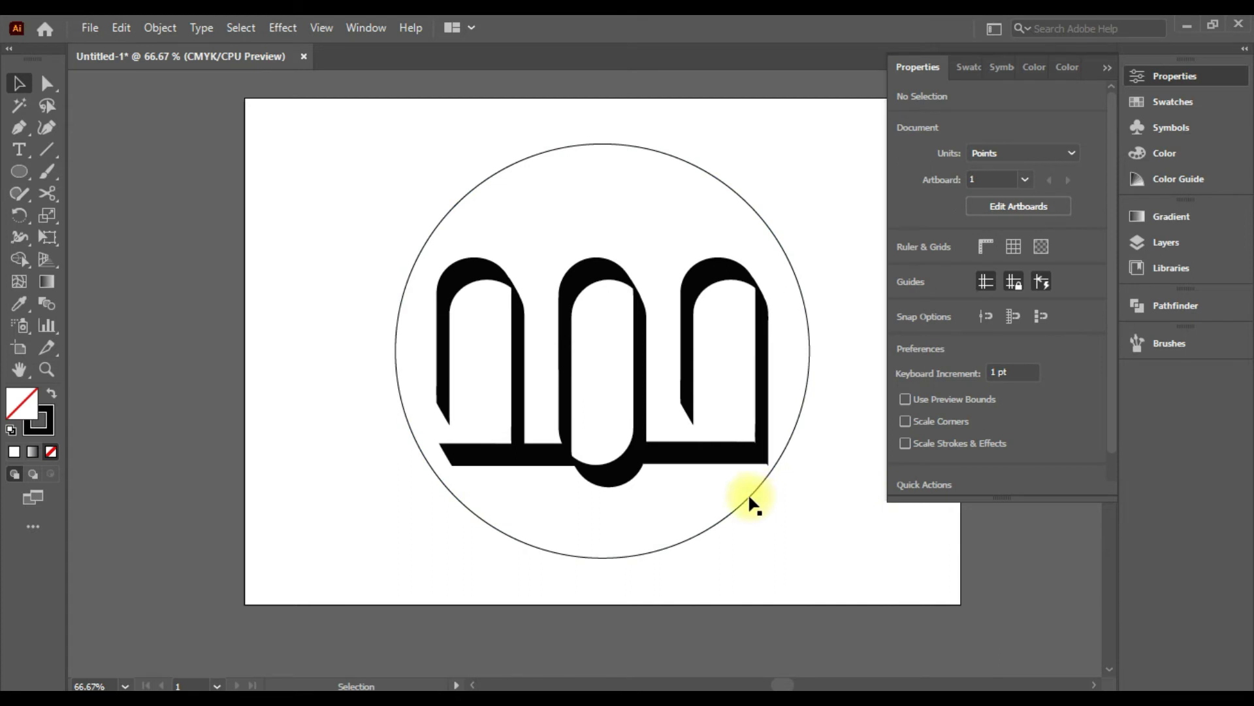
Enlarge the circle slightly from its lower-right corner, keeping its proportions
click(1106, 67)
click(708, 526)
drag(809, 554, 843, 580)
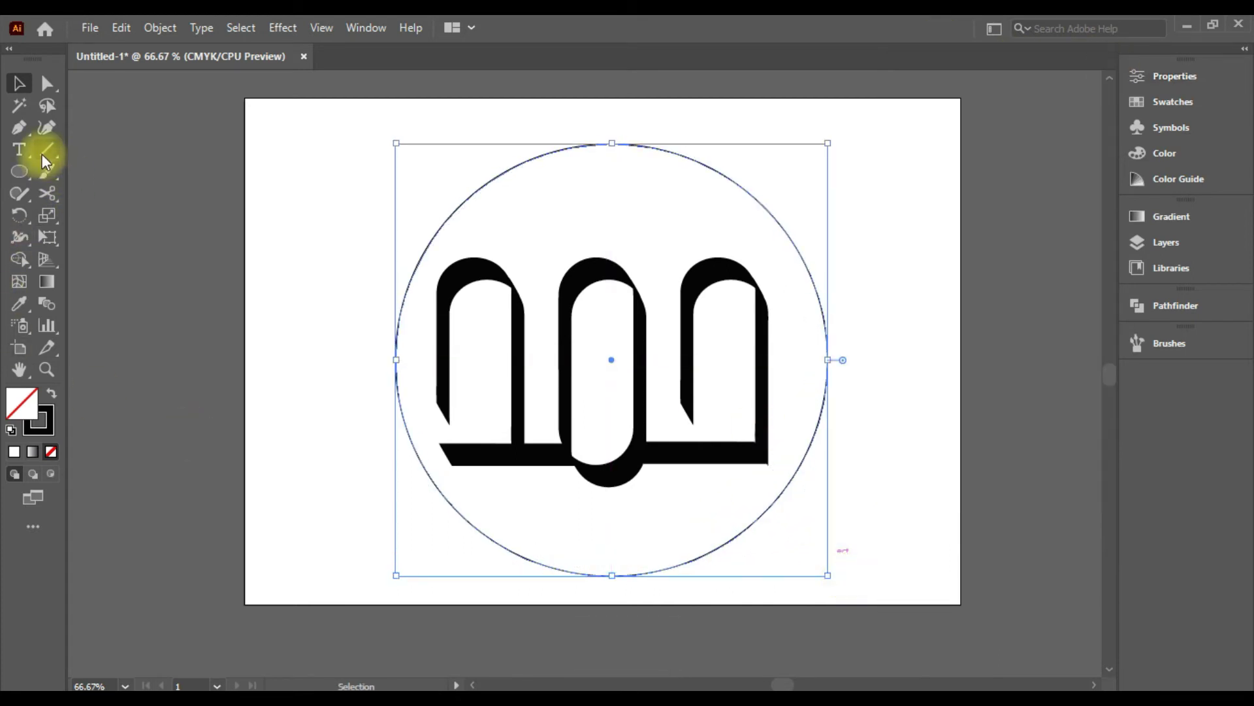
Draw a straight vertical line outside the circle, beside its left edge, and start creating a new calligraphic brush
drag(314, 209, 314, 475)
click(1144, 344)
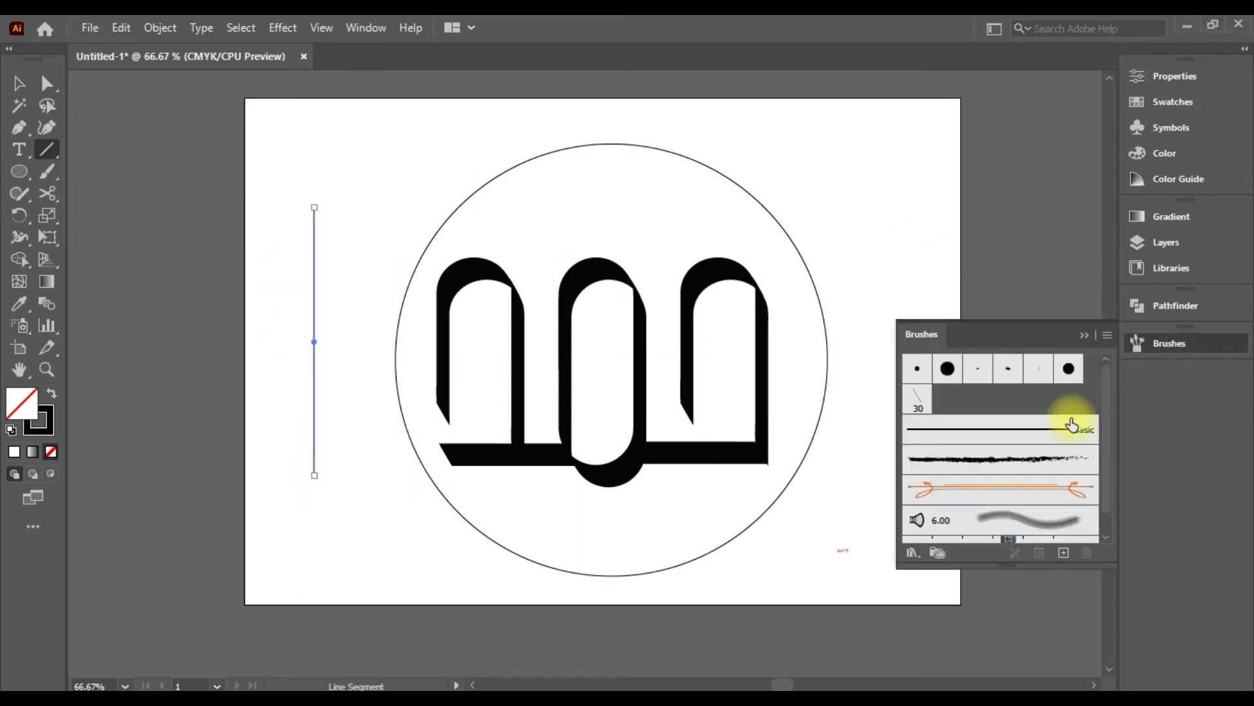
click(1106, 337)
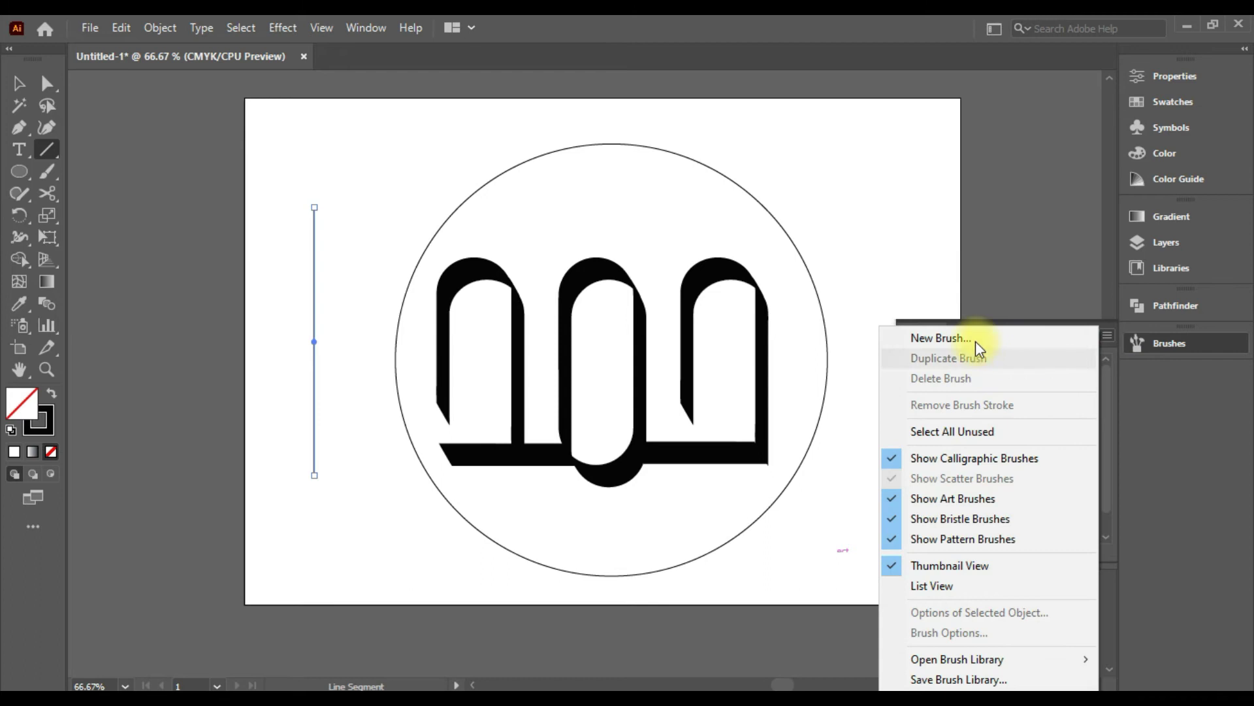
click(893, 355)
click(594, 496)
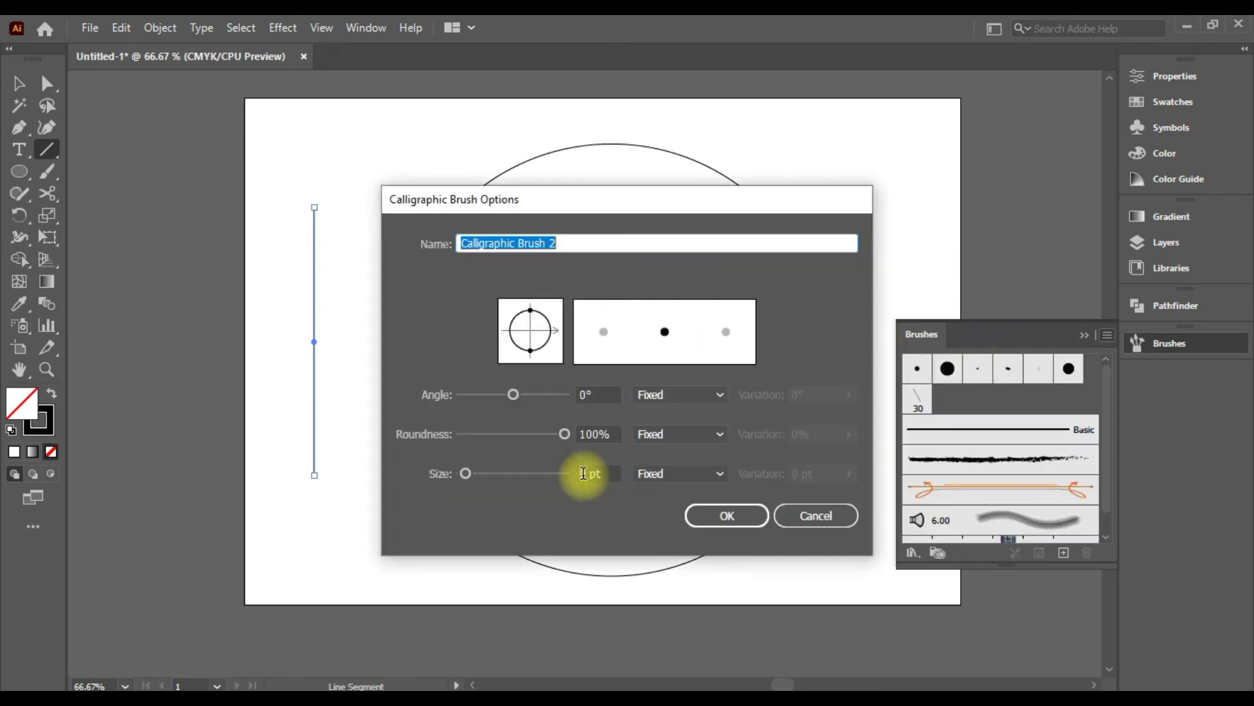
Define the calligraphic brush with a 60° angle, 0% roundness and 30 pt size, and apply it to the line
click(583, 394)
key(Left)
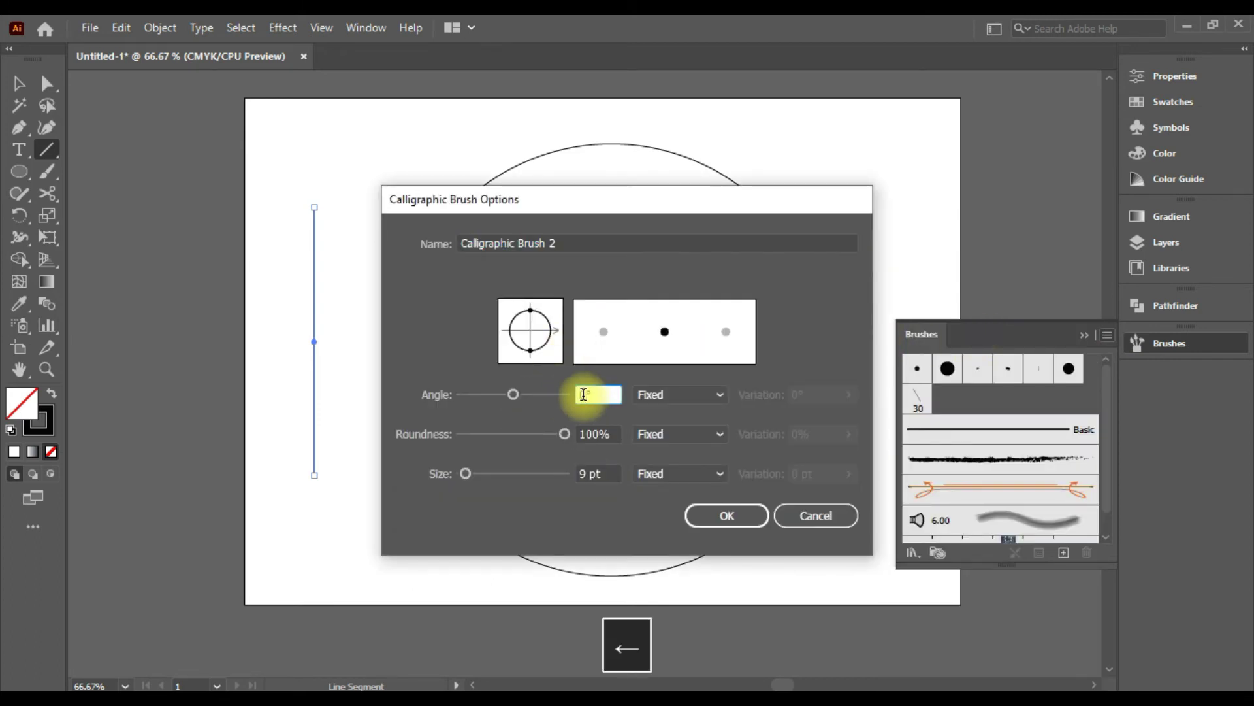
text(6)
drag(565, 436, 422, 436)
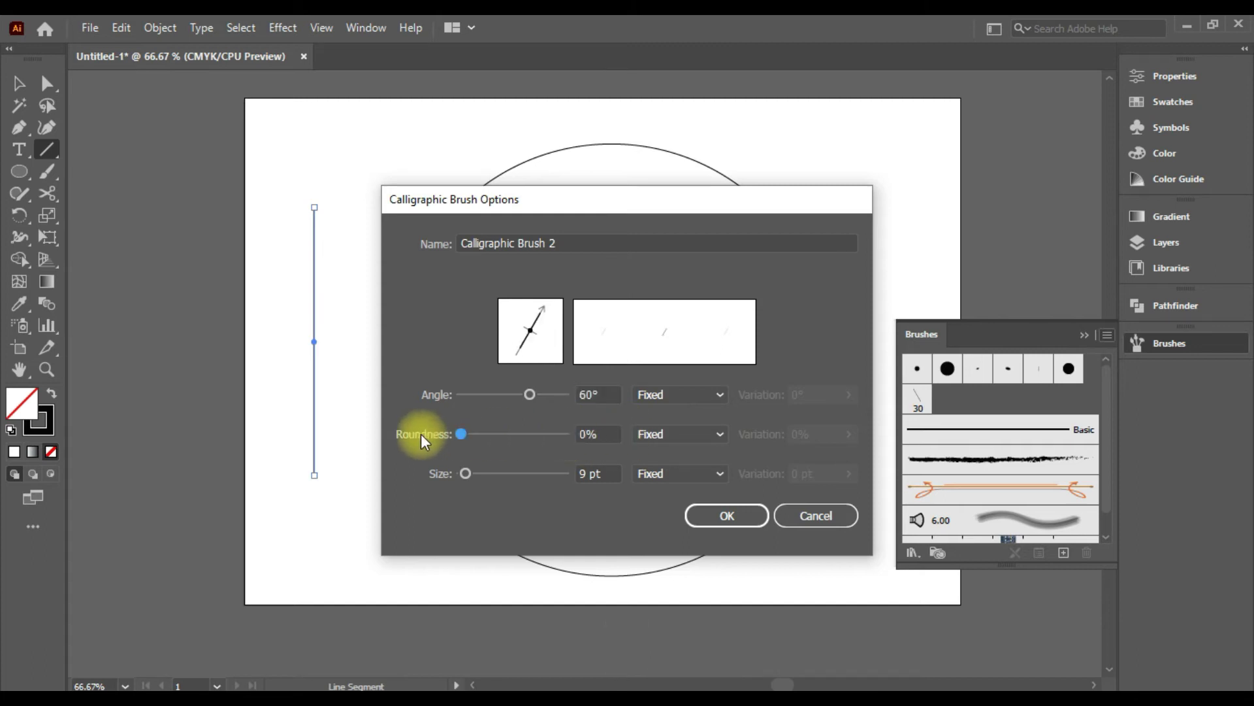
key(BackSpace)
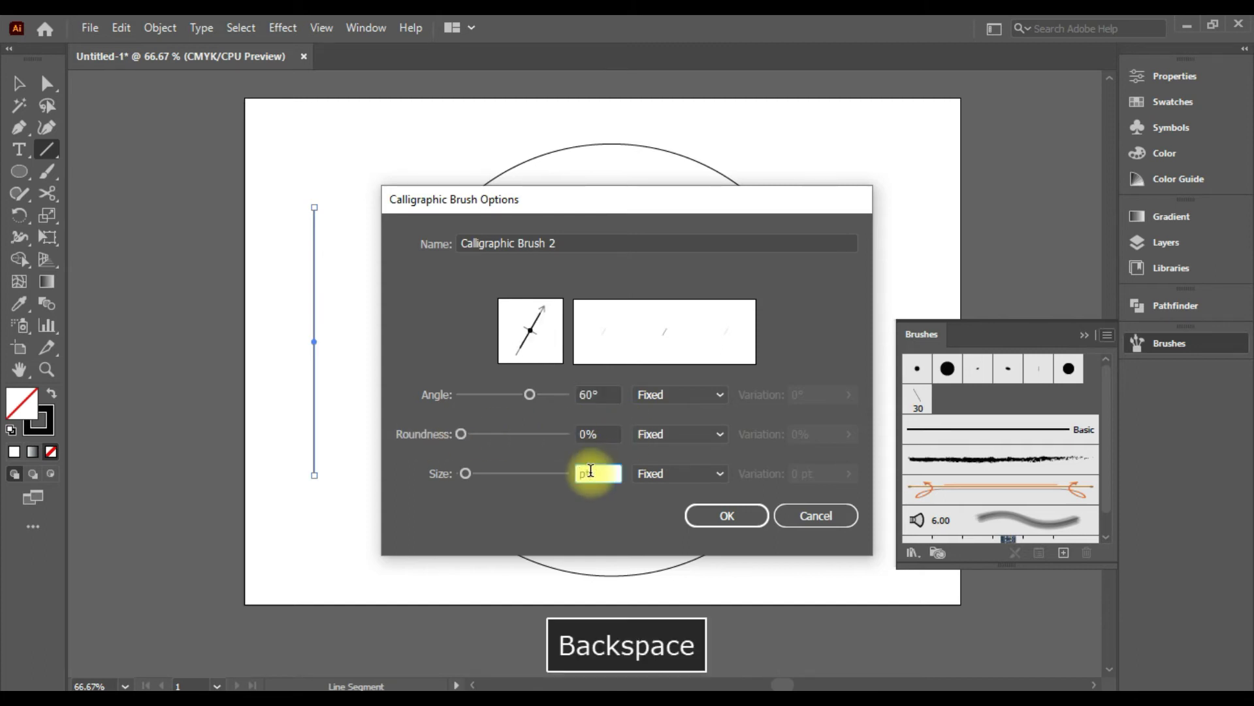
text(30)
click(747, 511)
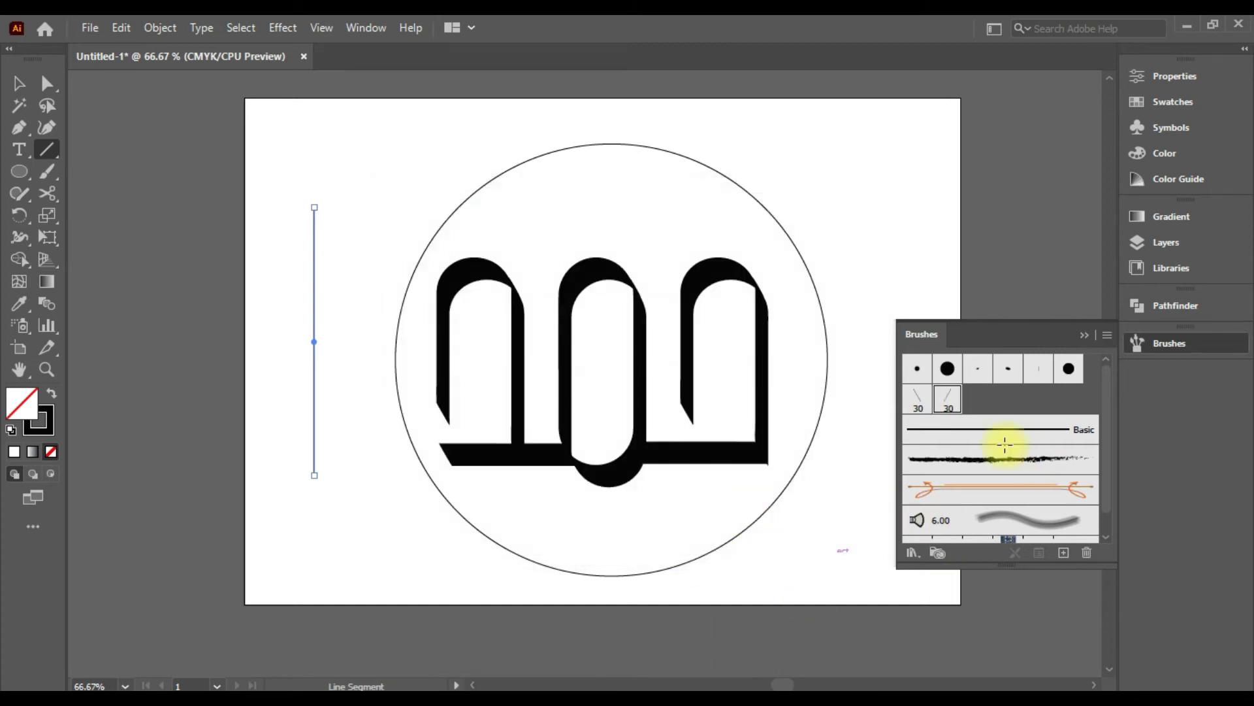
click(946, 401)
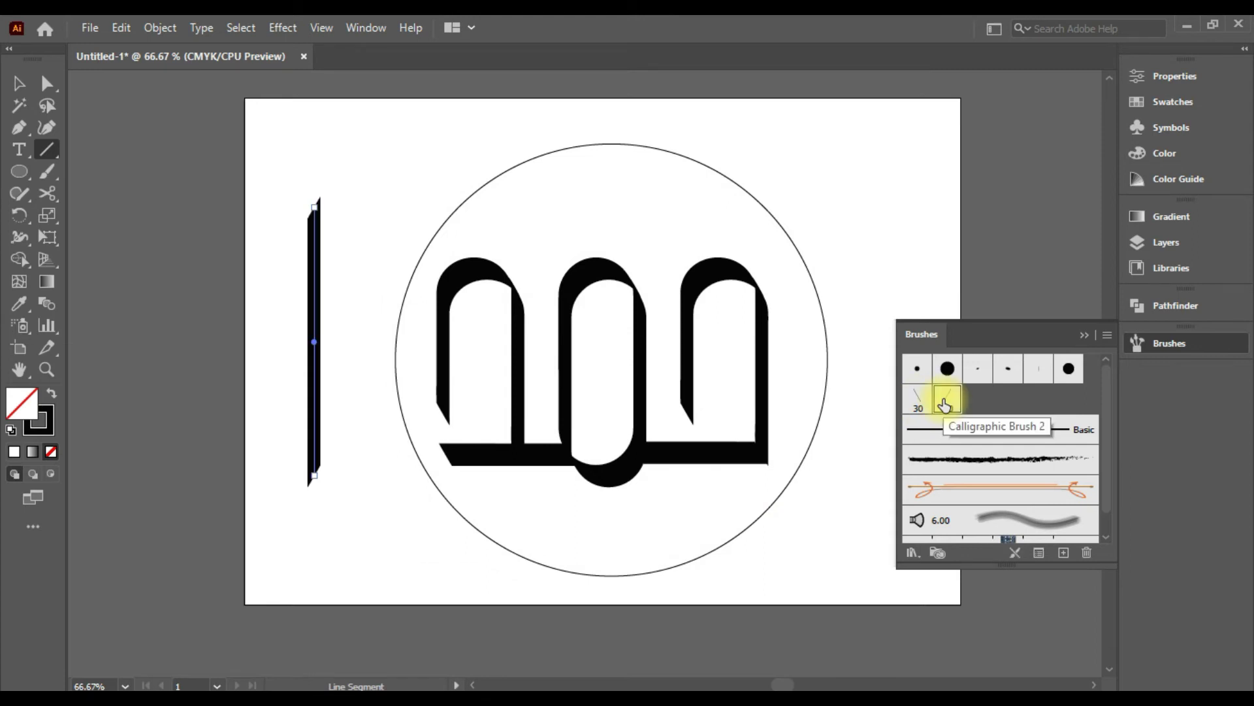
Place the brushed line just right of the last letter and shorten both ends to match the lettering's height
click(19, 83)
mouse_move(313, 315)
mouse_down()
mouse_move(751, 355)
mouse_move(790, 327)
mouse_move(778, 328)
mouse_up()
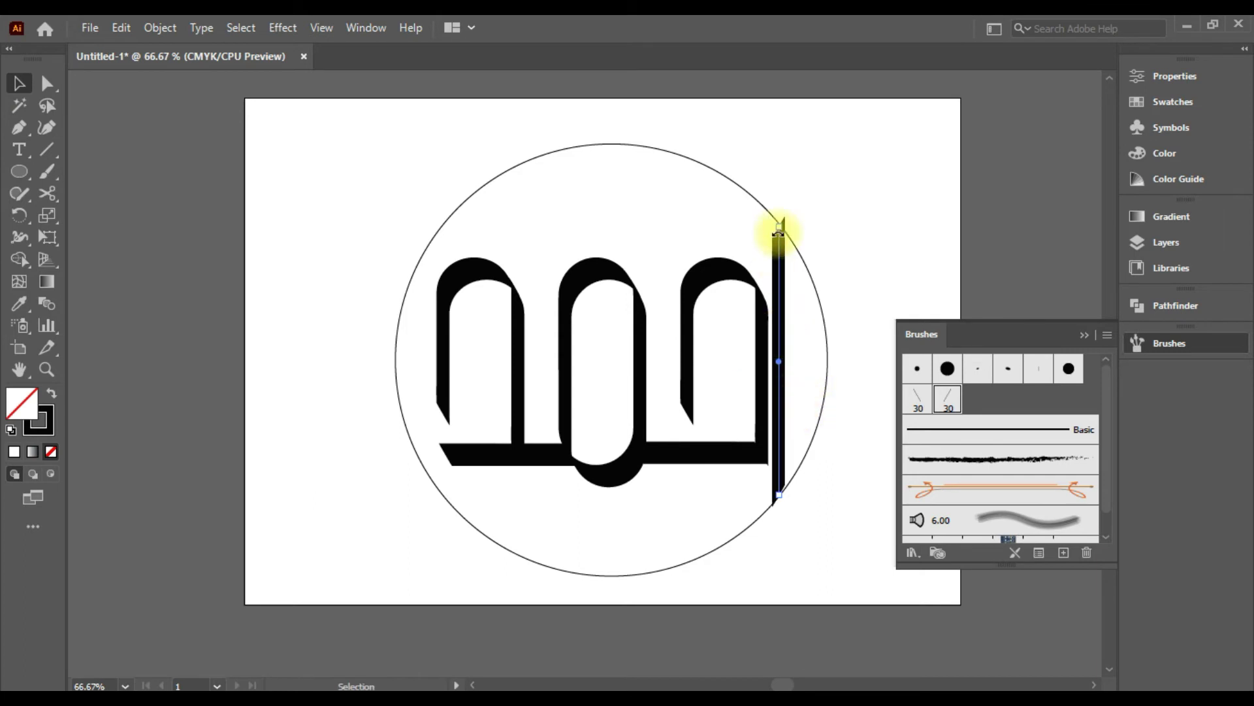
drag(780, 226, 780, 268)
drag(778, 496, 780, 486)
click(850, 515)
Nudge the vertical brushed line slightly to the right, away from the last letter
click(780, 424)
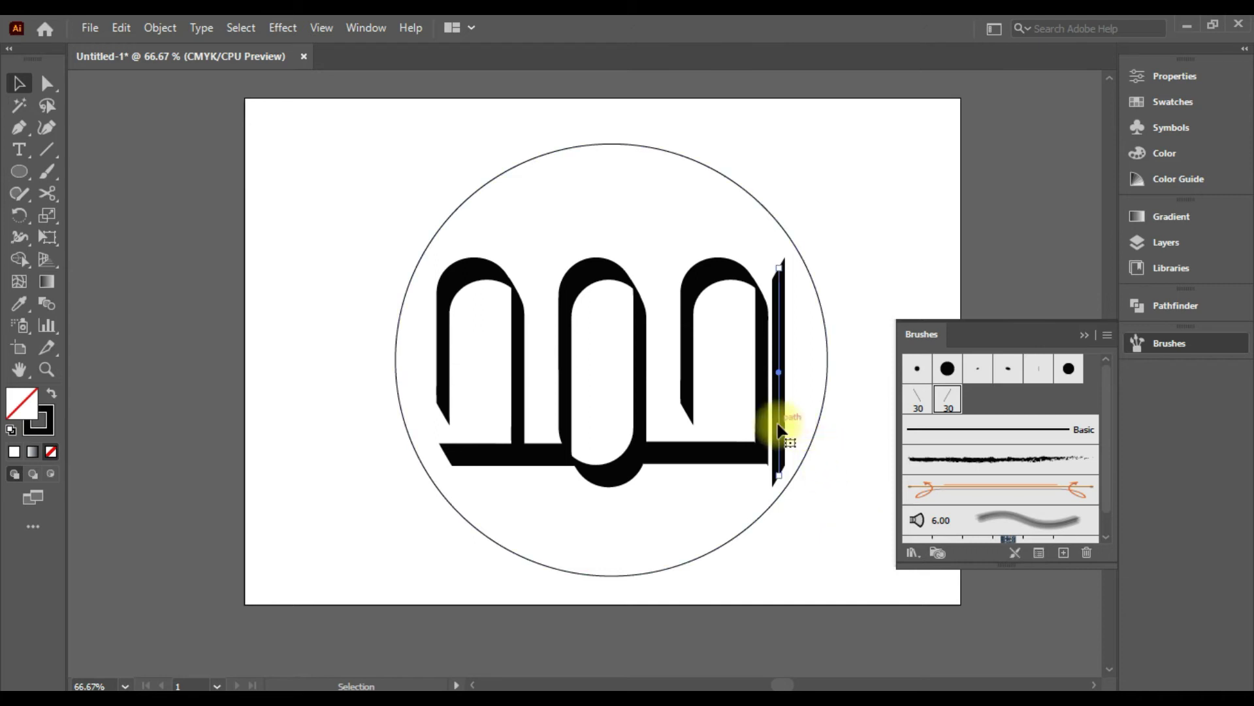
key(Right)
key(Right)
click(876, 277)
Select the circle and browse the brush libraries from Arrows_Special to Artistic_ChalkCharcoalPencil in an enlarged library window
click(631, 145)
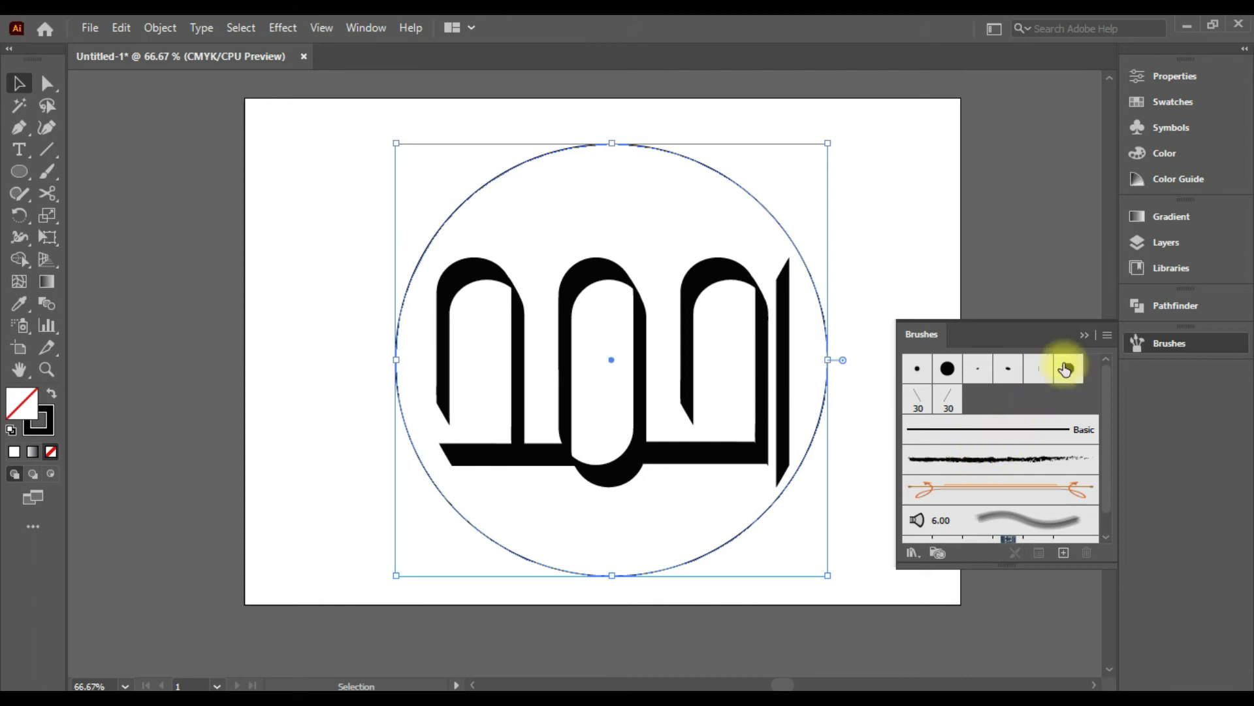
click(912, 553)
mouse_move(977, 341)
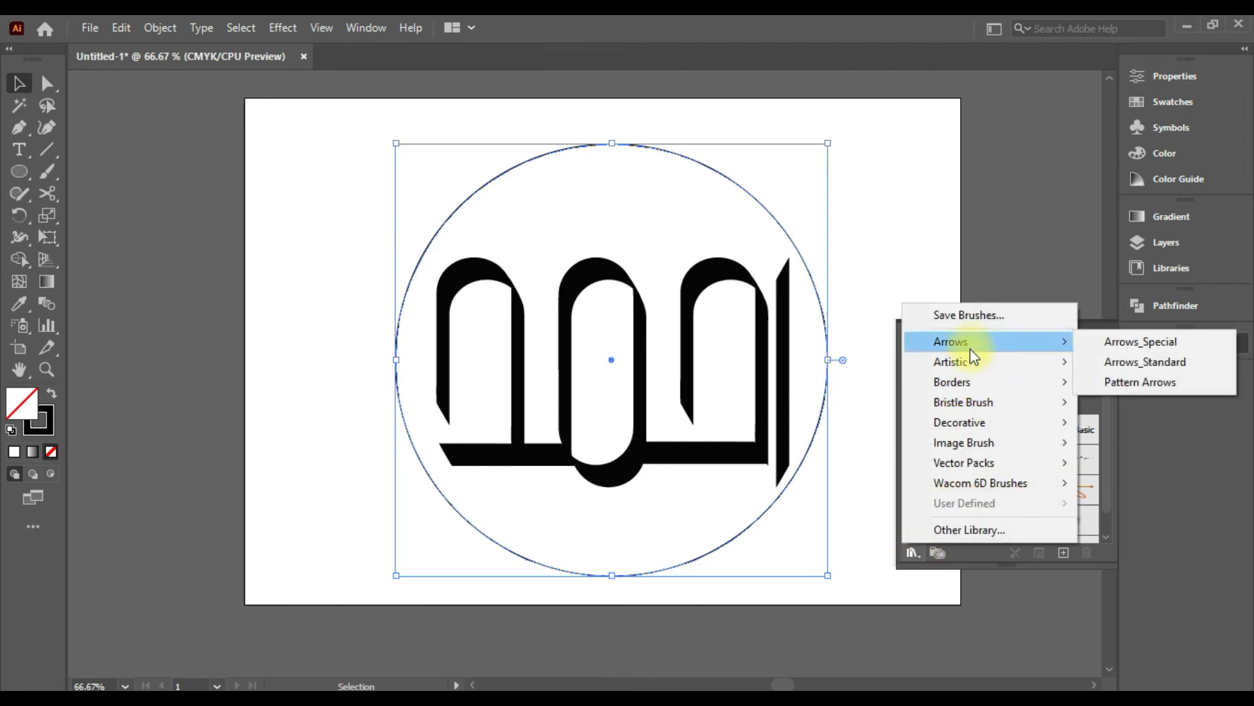
click(1143, 339)
click(1084, 334)
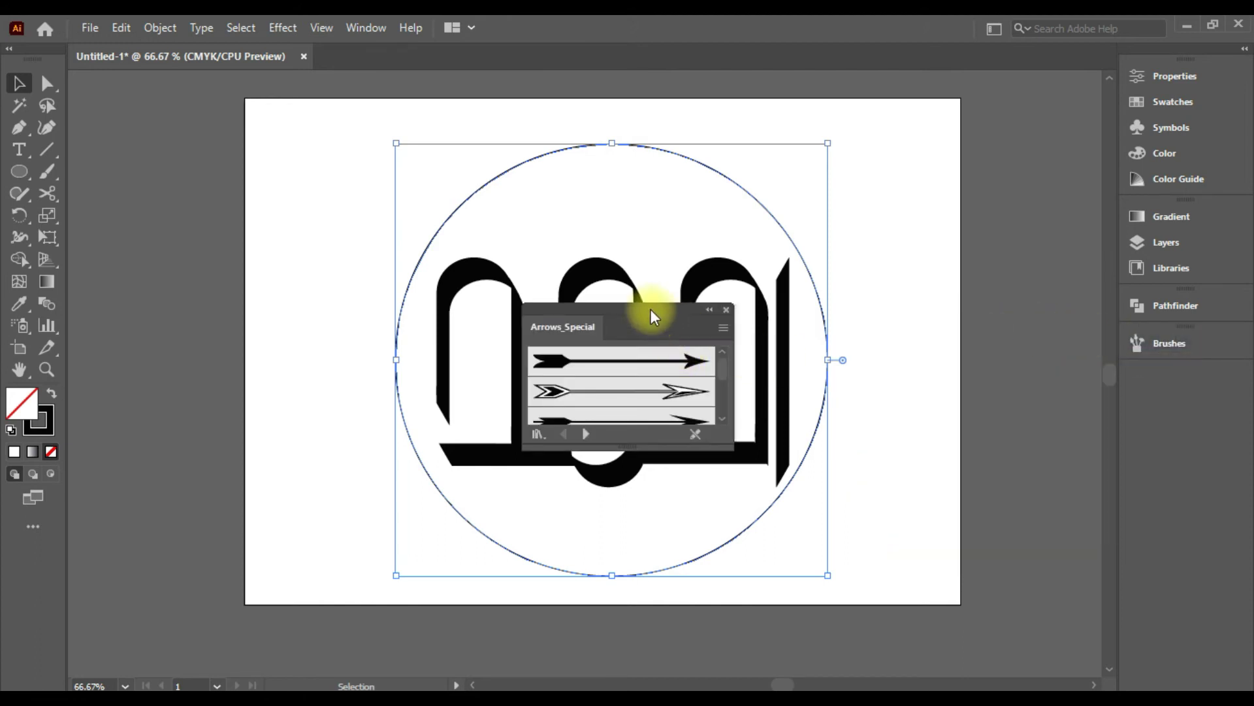
drag(651, 309, 1020, 153)
drag(1022, 286, 1002, 503)
click(963, 489)
click(963, 488)
click(963, 488)
click(962, 488)
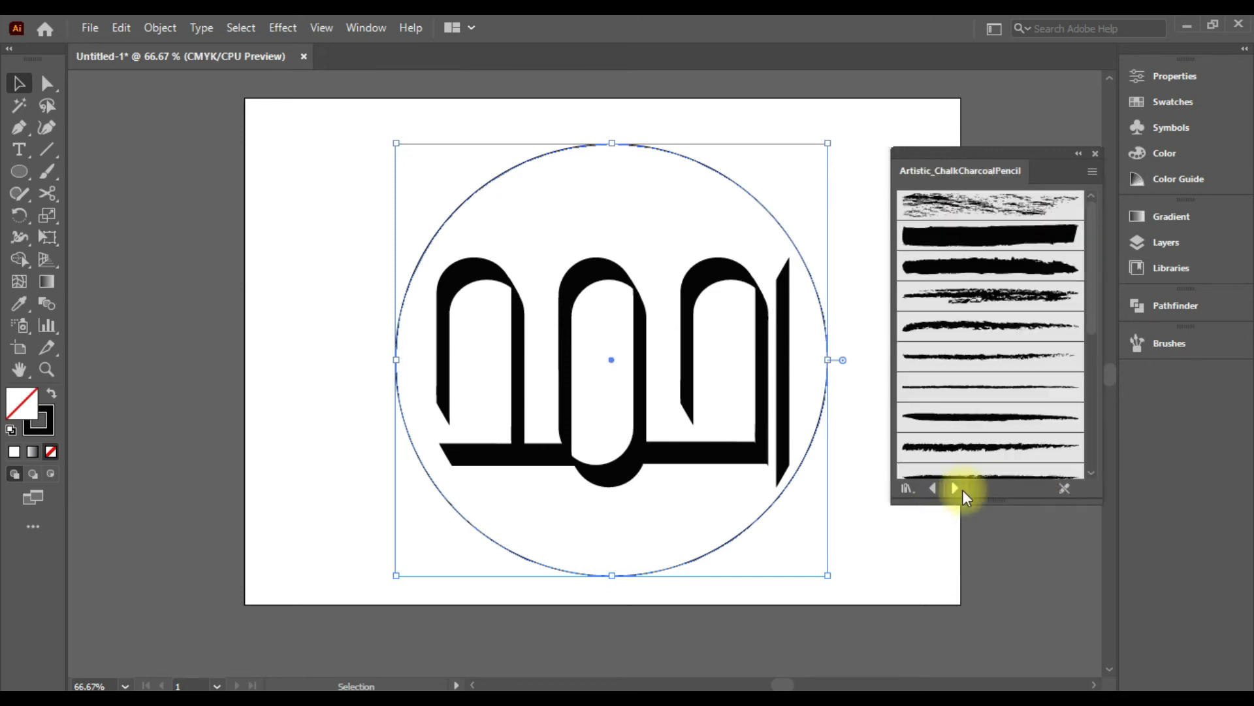
Apply a rough charcoal brush to the circle and set its stroke weight to 3 pt
click(1000, 291)
click(1006, 326)
click(1006, 355)
click(1148, 75)
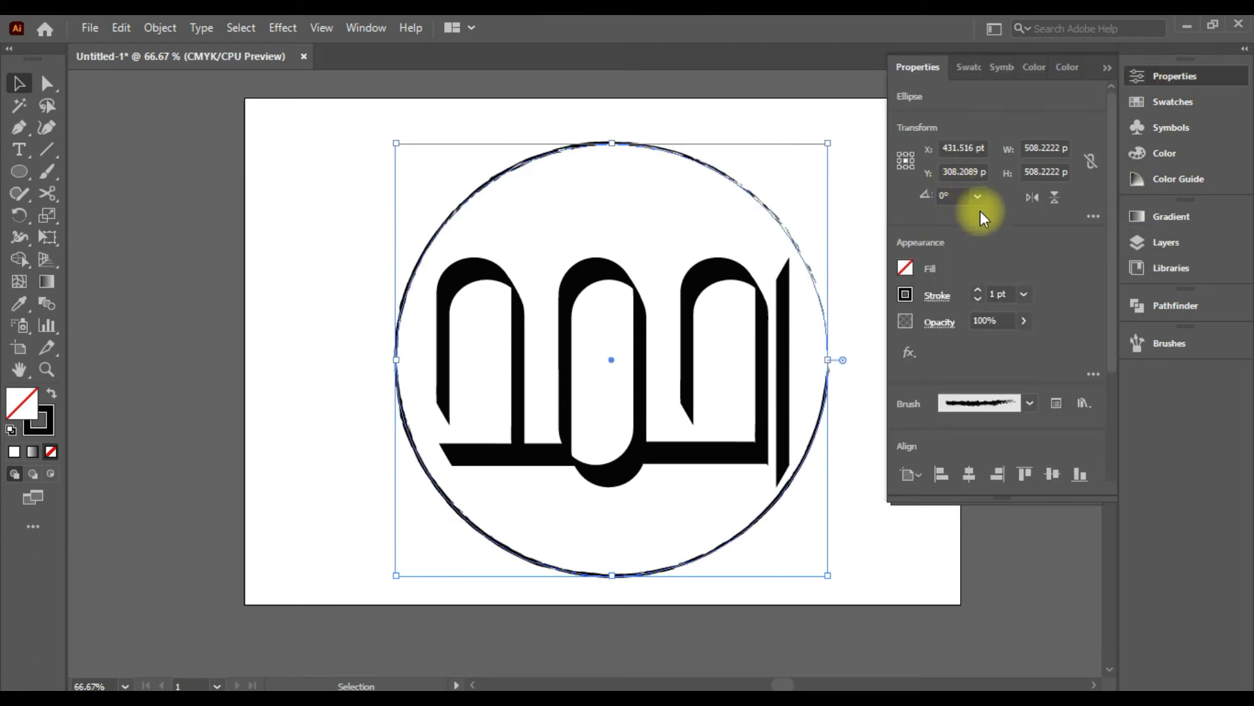
click(977, 290)
click(977, 291)
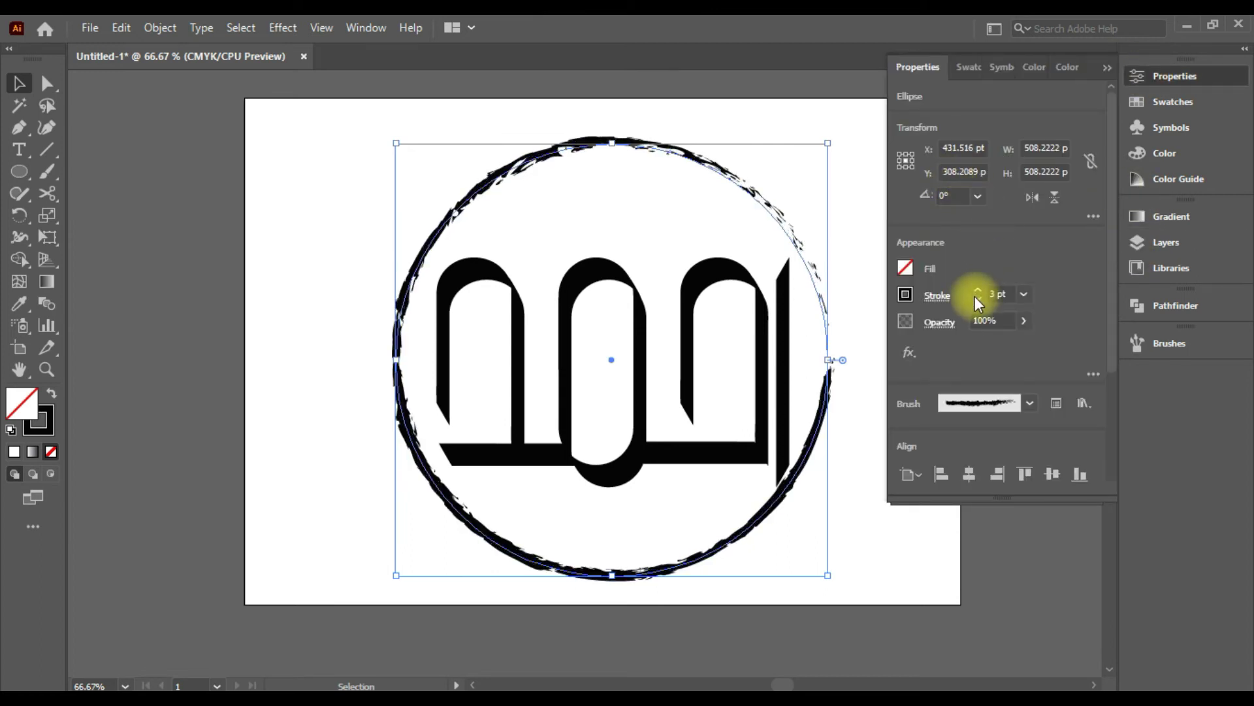
click(989, 544)
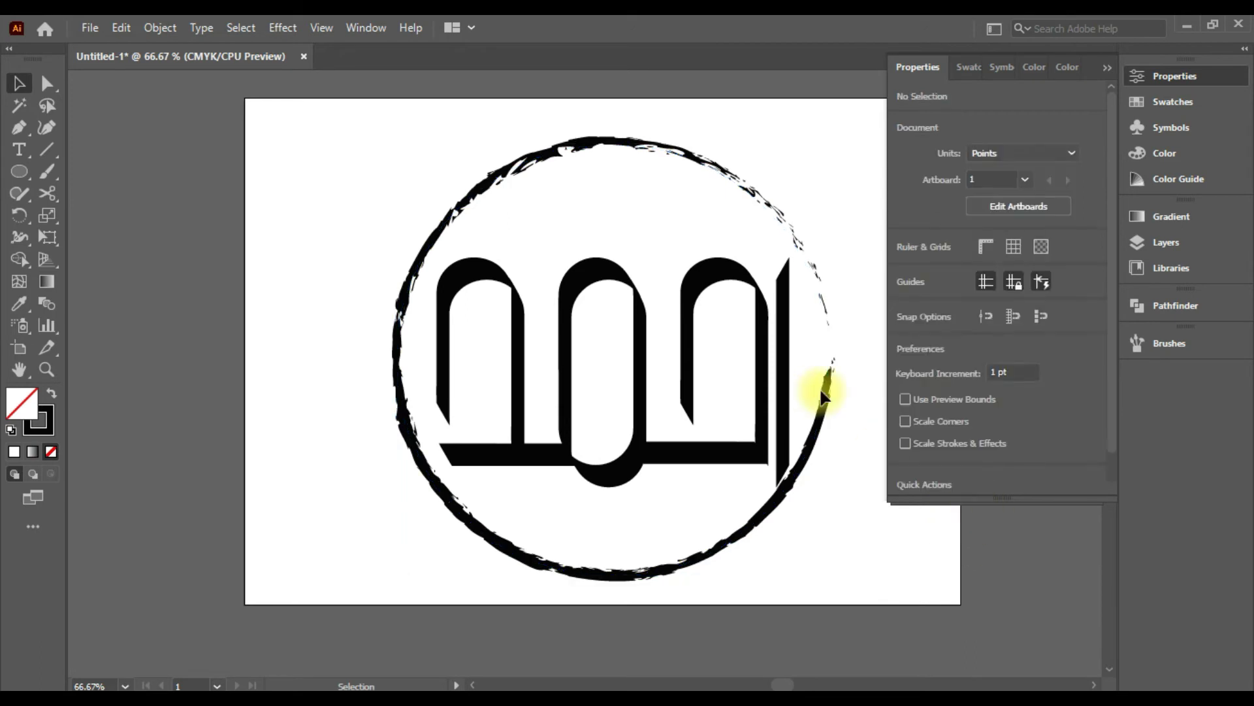
Try several other chalk and charcoal brushes on the circle, including Charcoal - Soft
click(1016, 418)
click(650, 142)
click(990, 417)
click(998, 447)
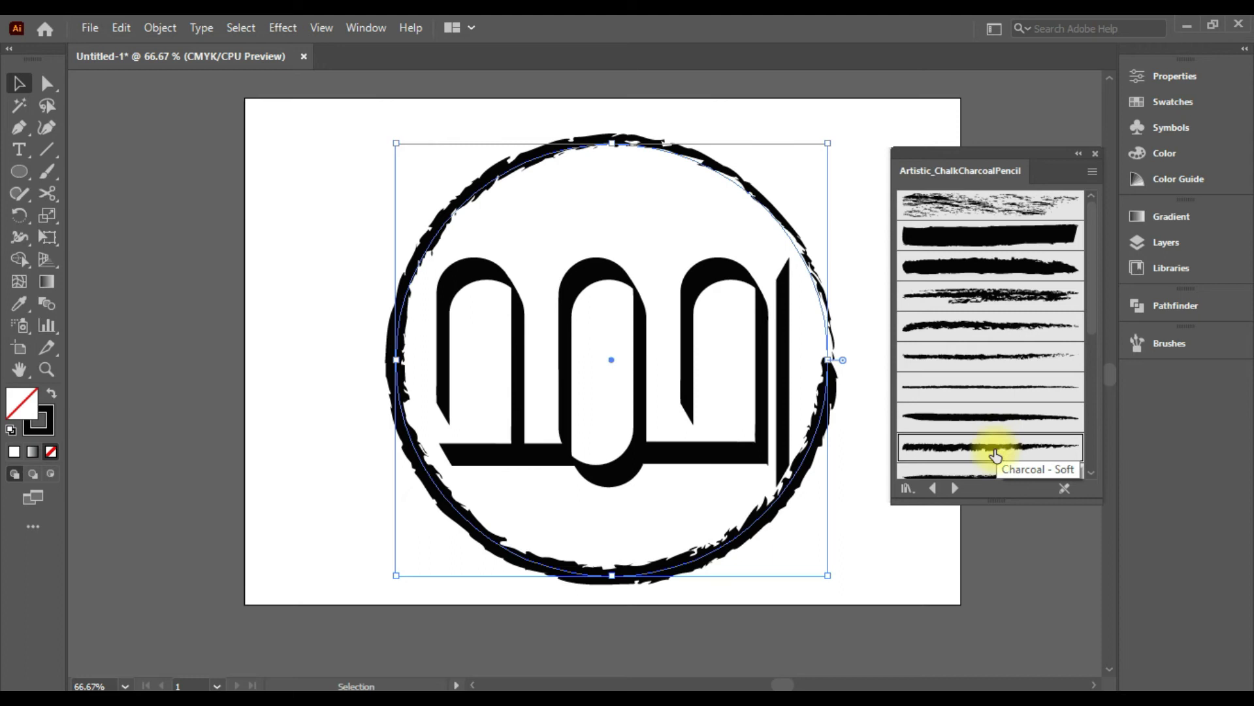
scroll(993, 444, down, 4)
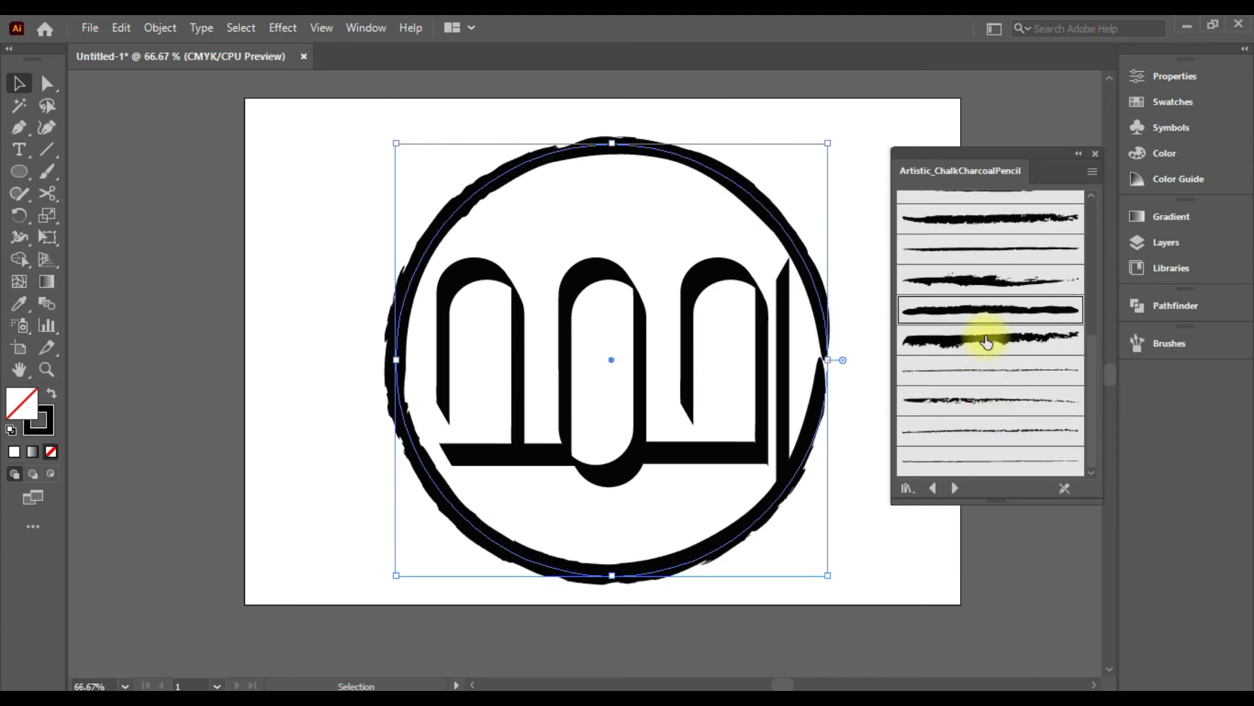
click(987, 341)
click(994, 404)
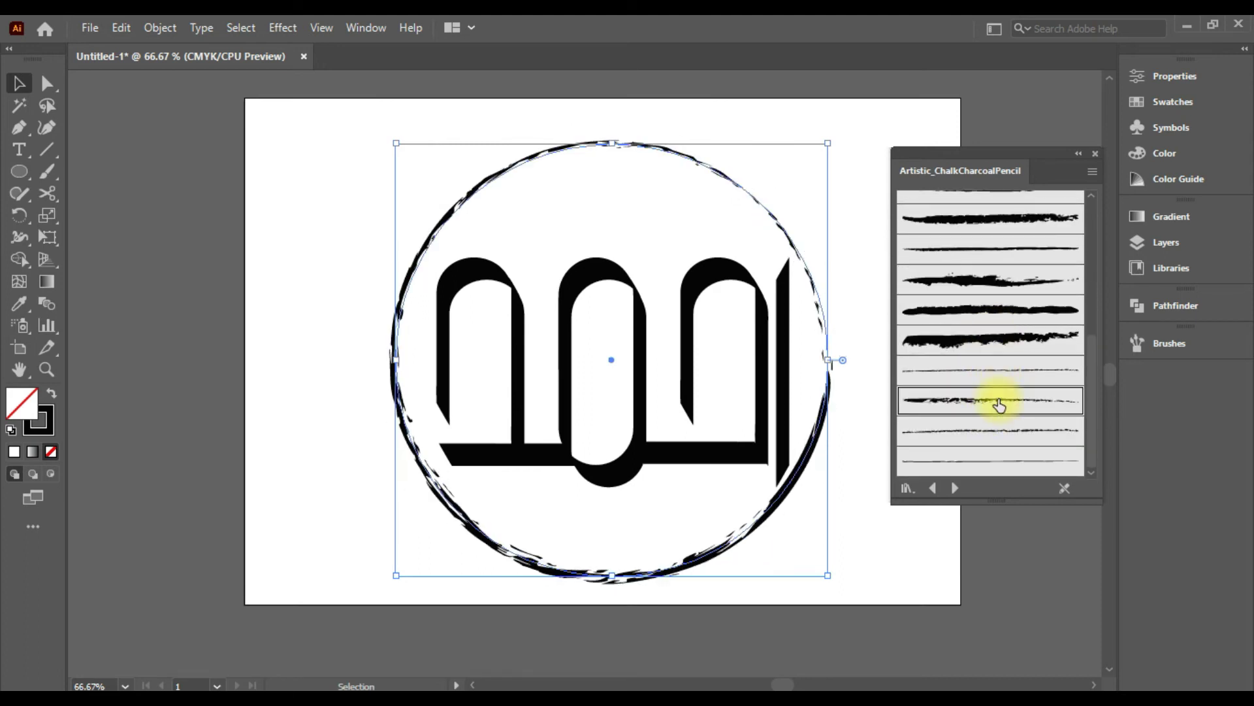
scroll(993, 392, up, 3)
click(991, 299)
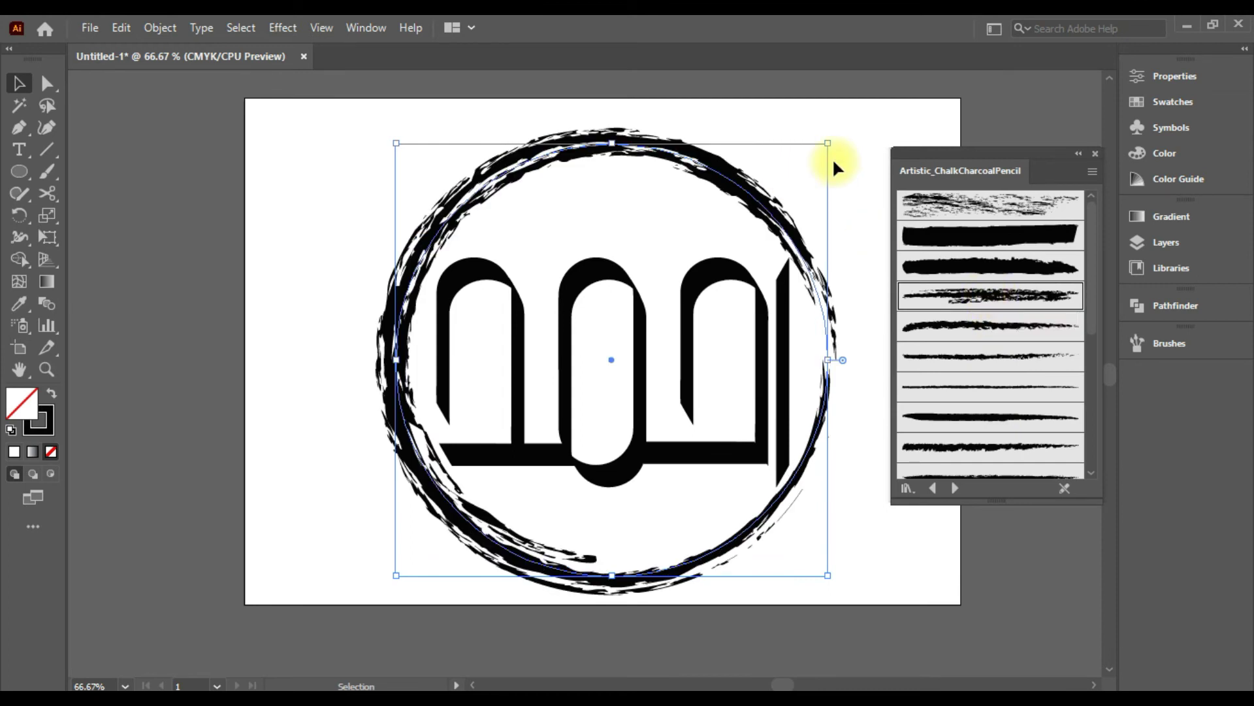
Enlarge the circle slightly from its upper-right corner and center it horizontally and vertically on the artboard
drag(827, 141, 846, 125)
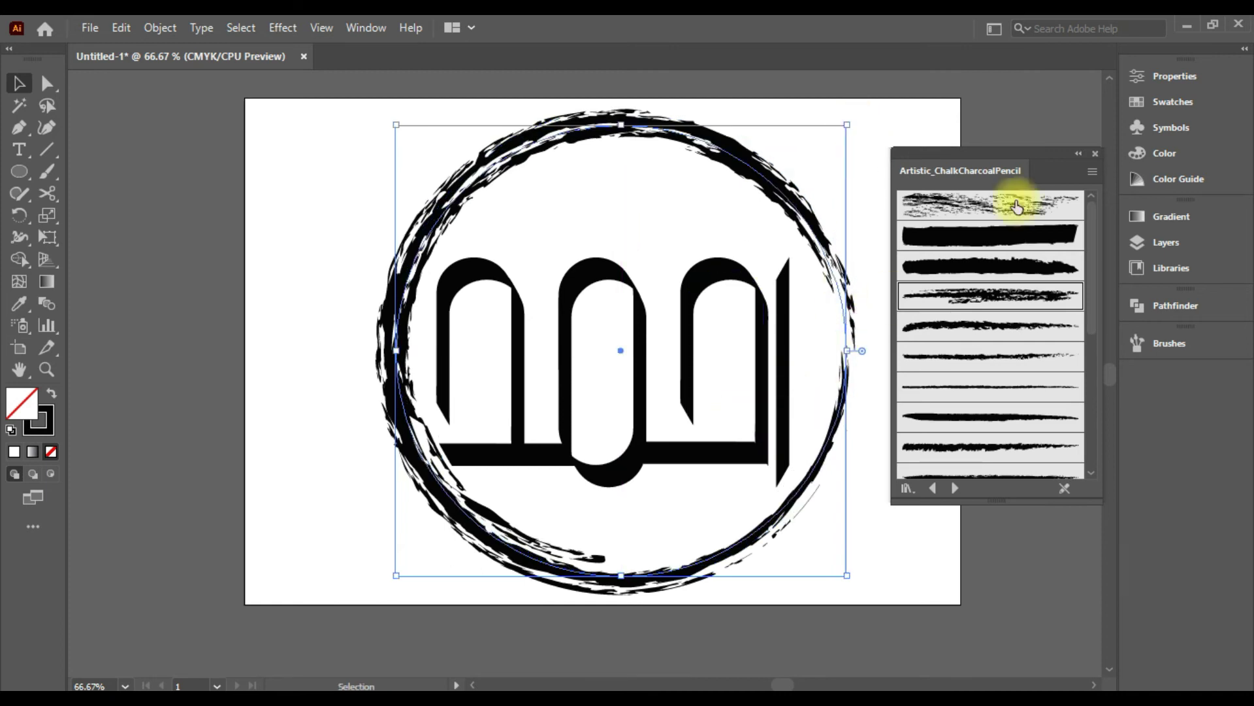
click(1160, 77)
click(994, 476)
click(1055, 473)
click(1135, 77)
Apply the fifth Artistic_ChalkCharcoalPencil brush to the circle, nudge the circle down around the lettering, and close the brush library
scroll(981, 421, down, 3)
scroll(981, 422, up, 3)
click(985, 327)
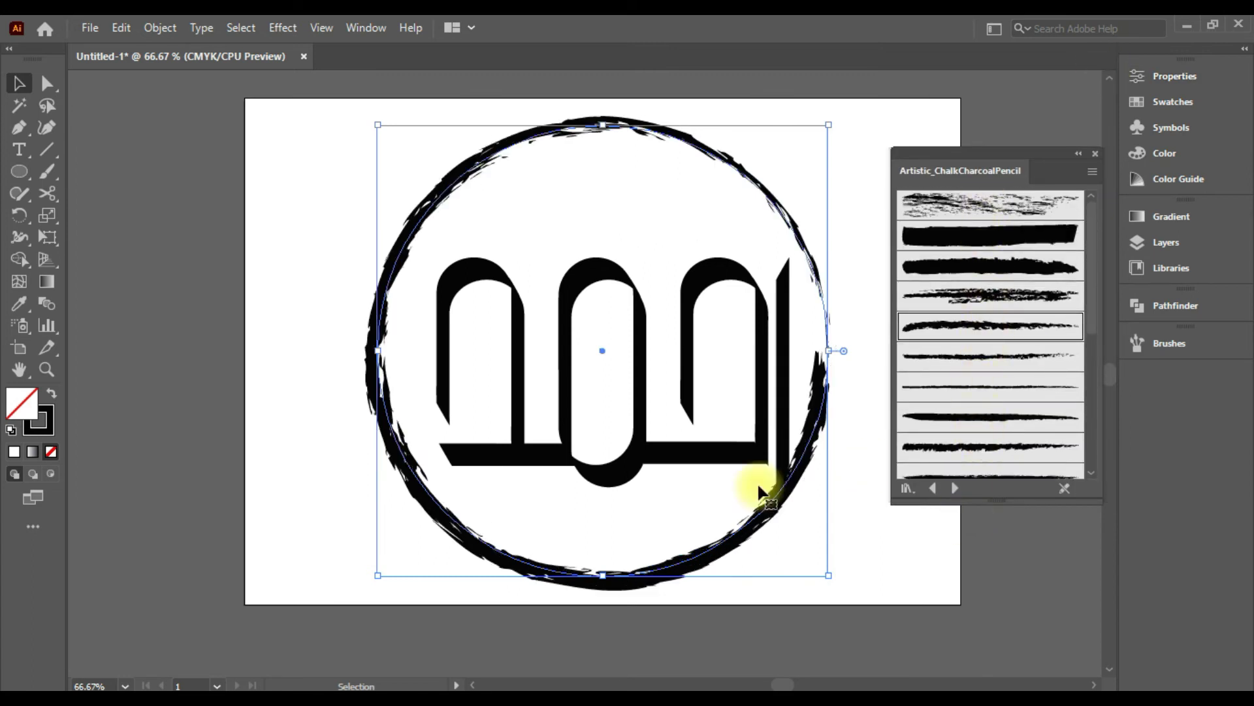
key(Down)
key(Down)
key(Down)
key(Down)
key(Down)
key(Down)
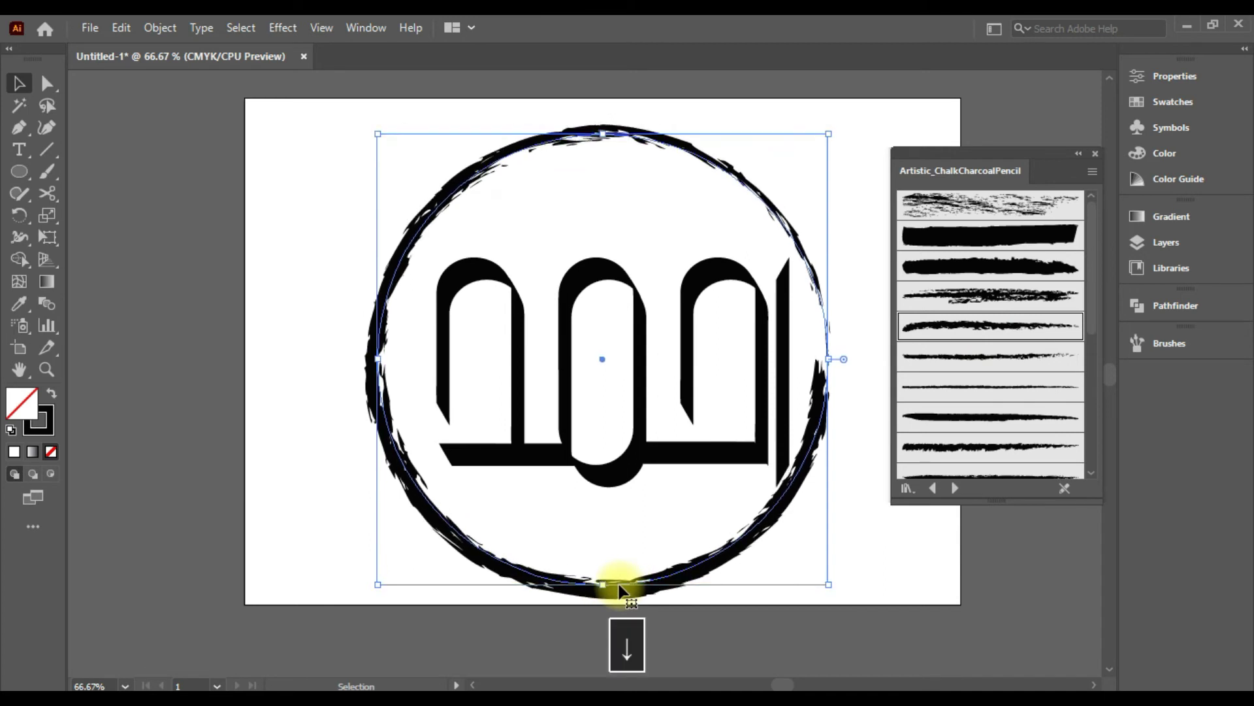
click(324, 370)
click(1076, 153)
click(1041, 160)
click(1091, 154)
Try to apply a white-to-black gradient to the circle's brushed stroke, keeping the circle without a fill
click(379, 411)
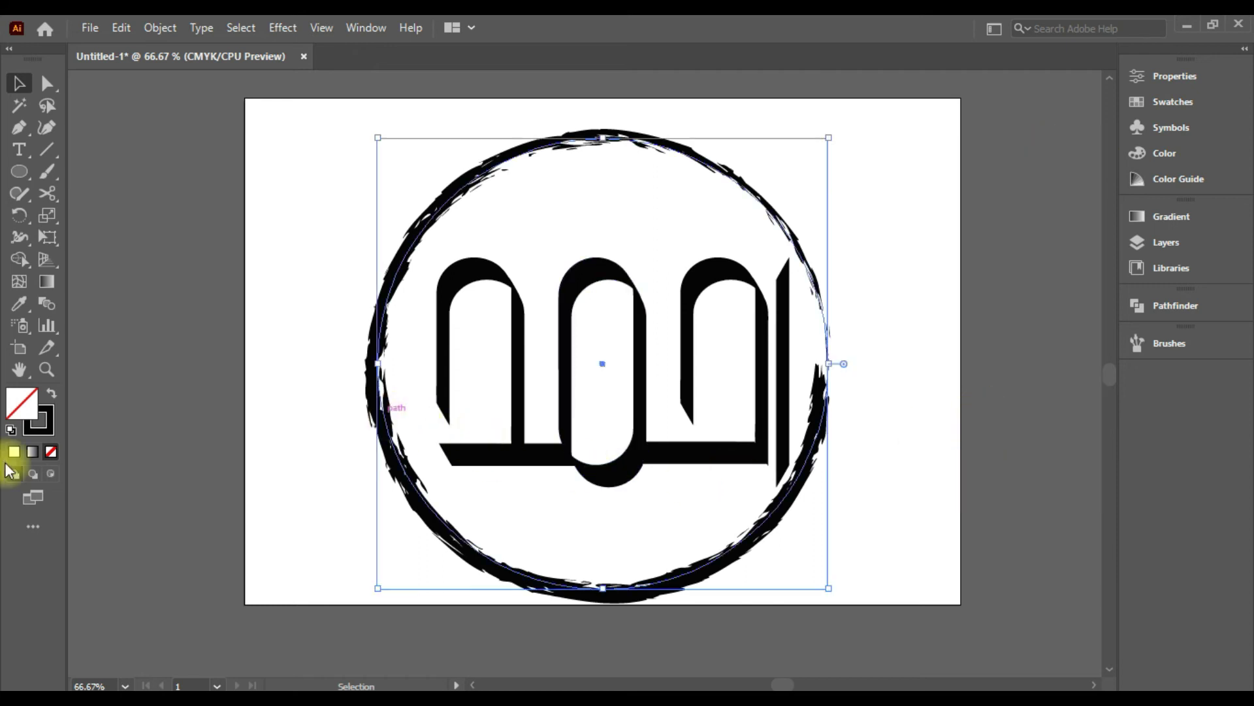
click(33, 452)
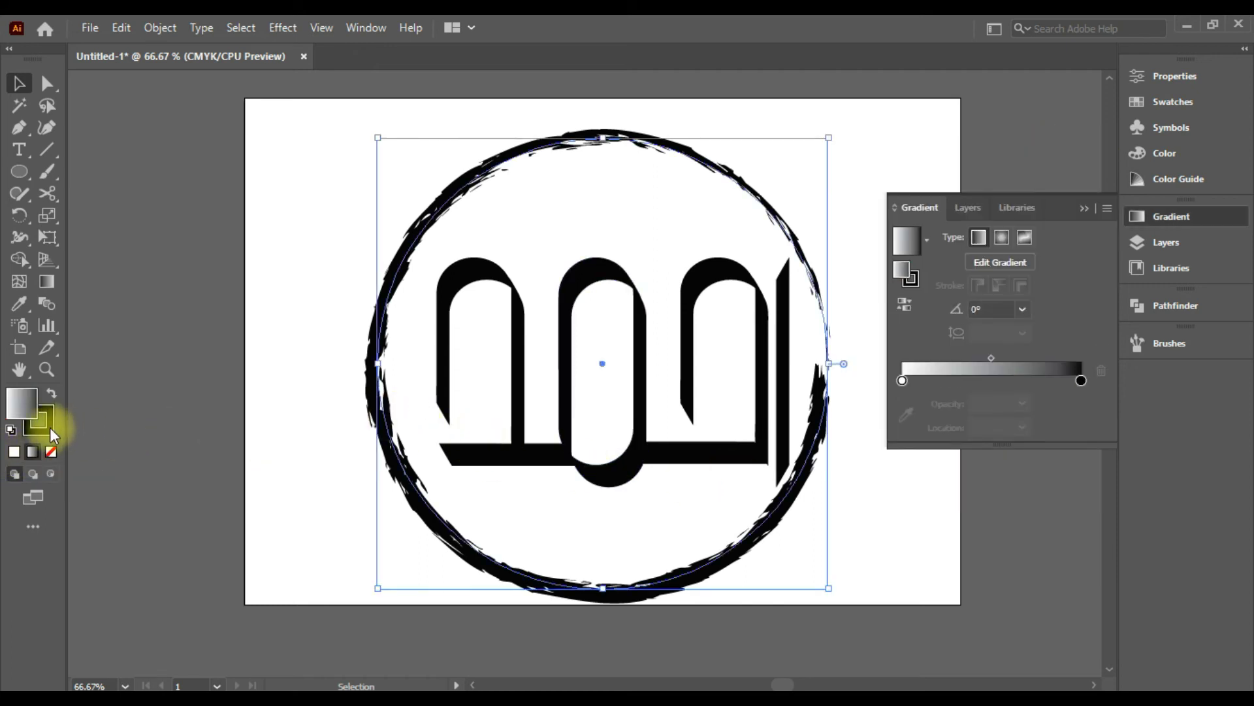
click(51, 395)
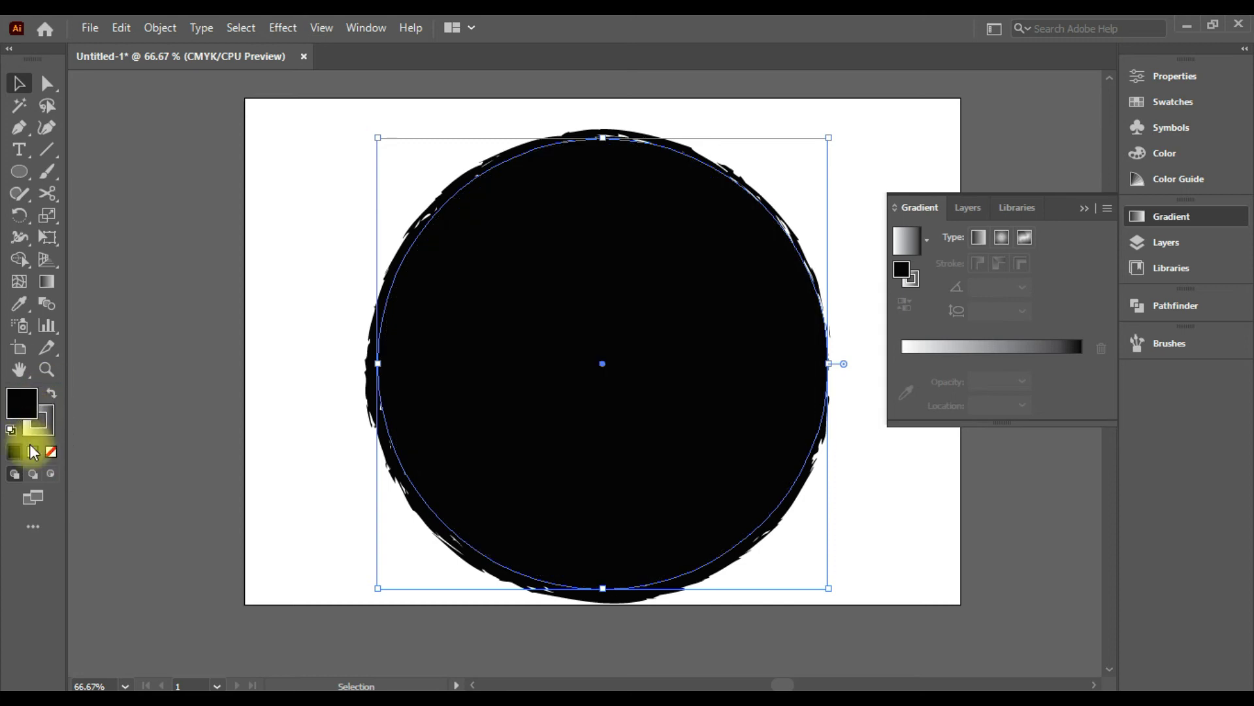
click(51, 452)
click(40, 429)
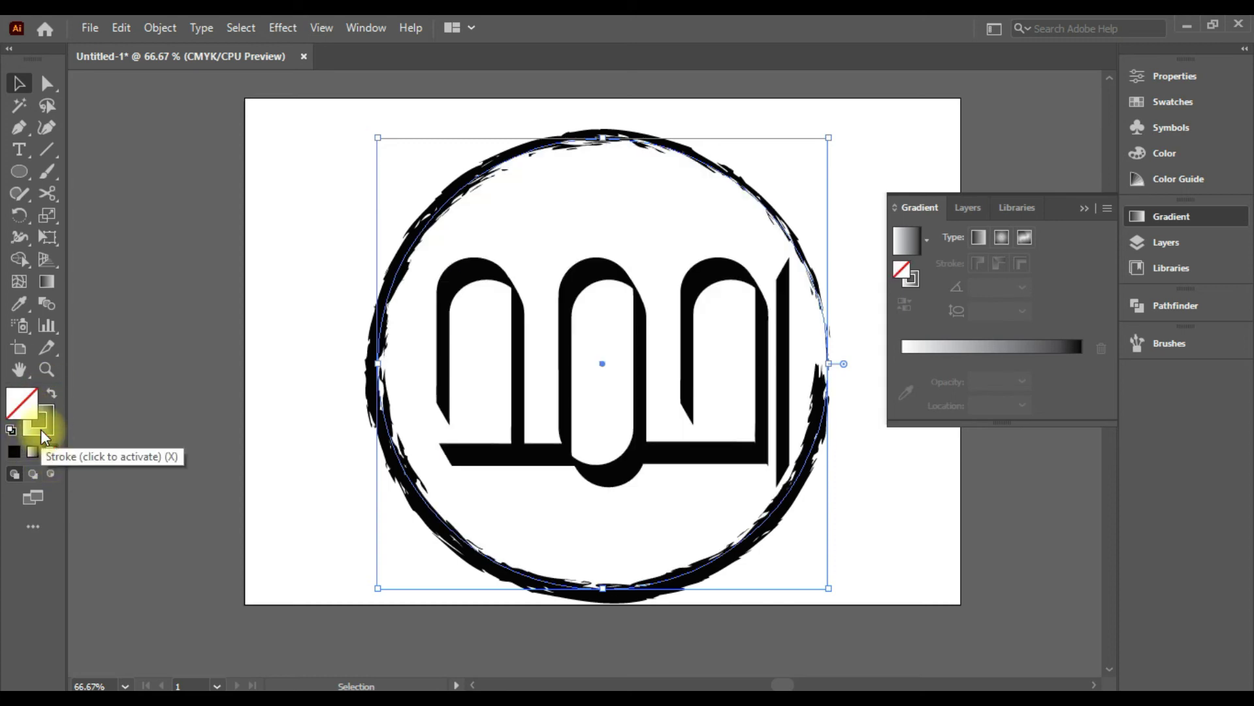
click(30, 452)
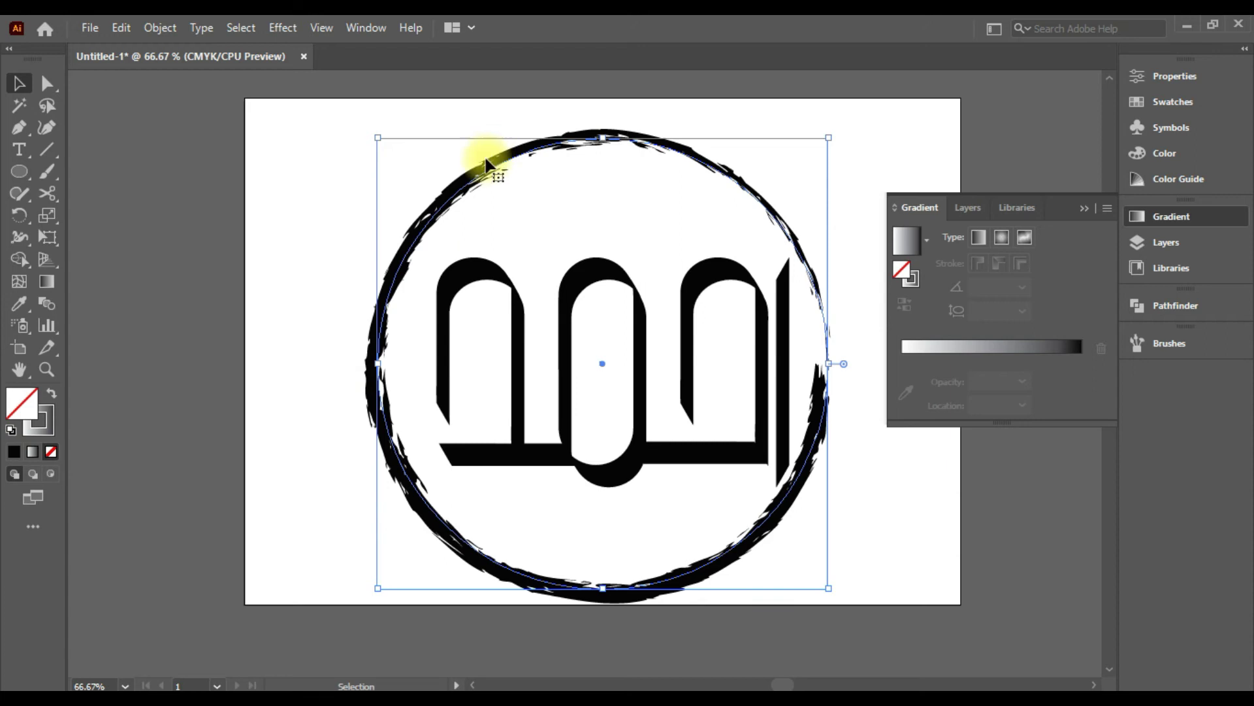
Expand the circle's appearance and fill the resulting shape with a white-to-black linear gradient
click(160, 27)
click(226, 259)
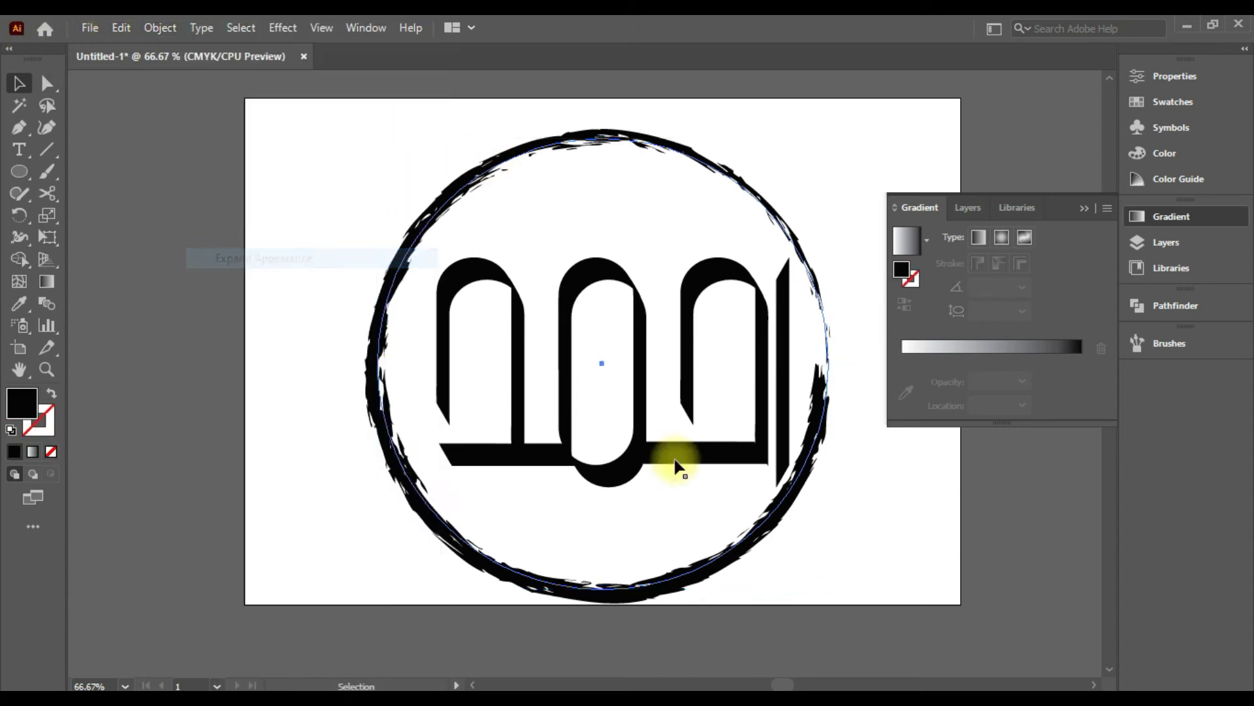
click(35, 451)
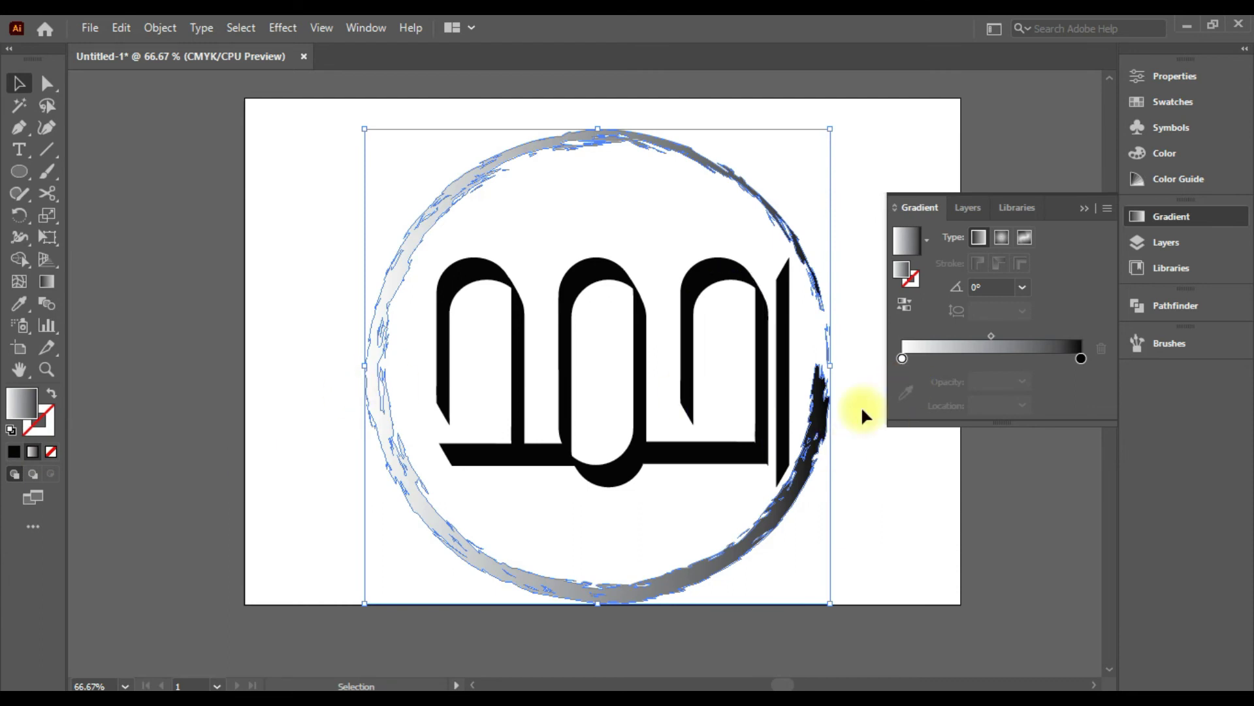
Recolor the circle's gradient with swatch colors: blue at the start, dark navy in the middle and purple at the end
click(1244, 48)
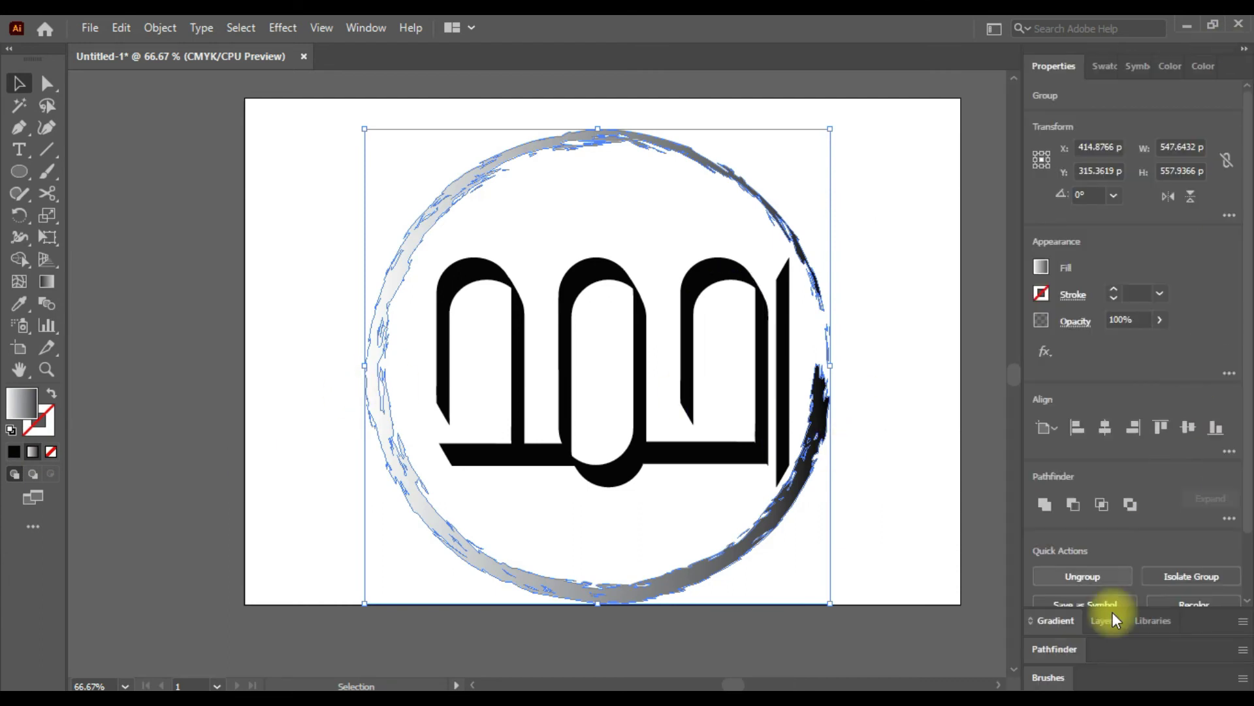
click(1053, 620)
click(1085, 66)
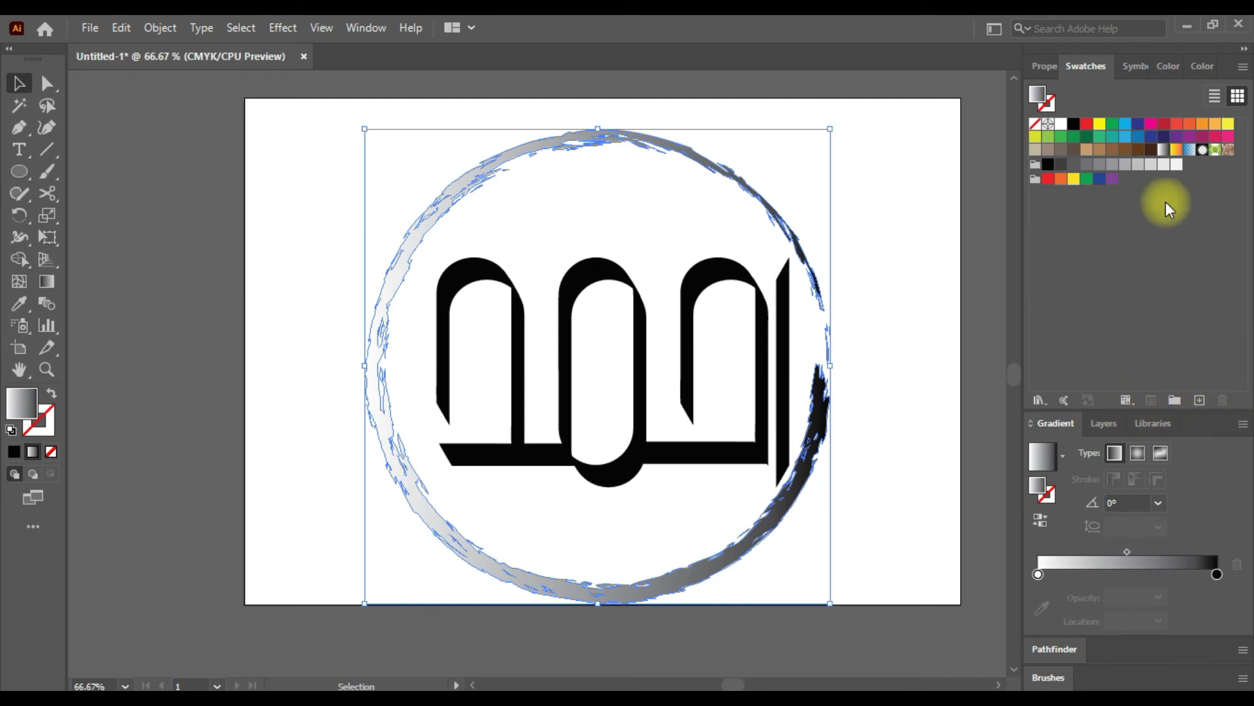
drag(1189, 136, 1217, 573)
drag(1177, 136, 1162, 567)
drag(1163, 136, 1029, 574)
click(1038, 574)
click(1238, 564)
mouse_move(1108, 575)
mouse_down()
mouse_move(1095, 575)
mouse_move(1158, 575)
mouse_move(1093, 573)
mouse_move(1103, 573)
mouse_up()
click(906, 507)
Fill the connected calligraphic lettering with the same blue-to-purple linear gradient as the circle
click(694, 457)
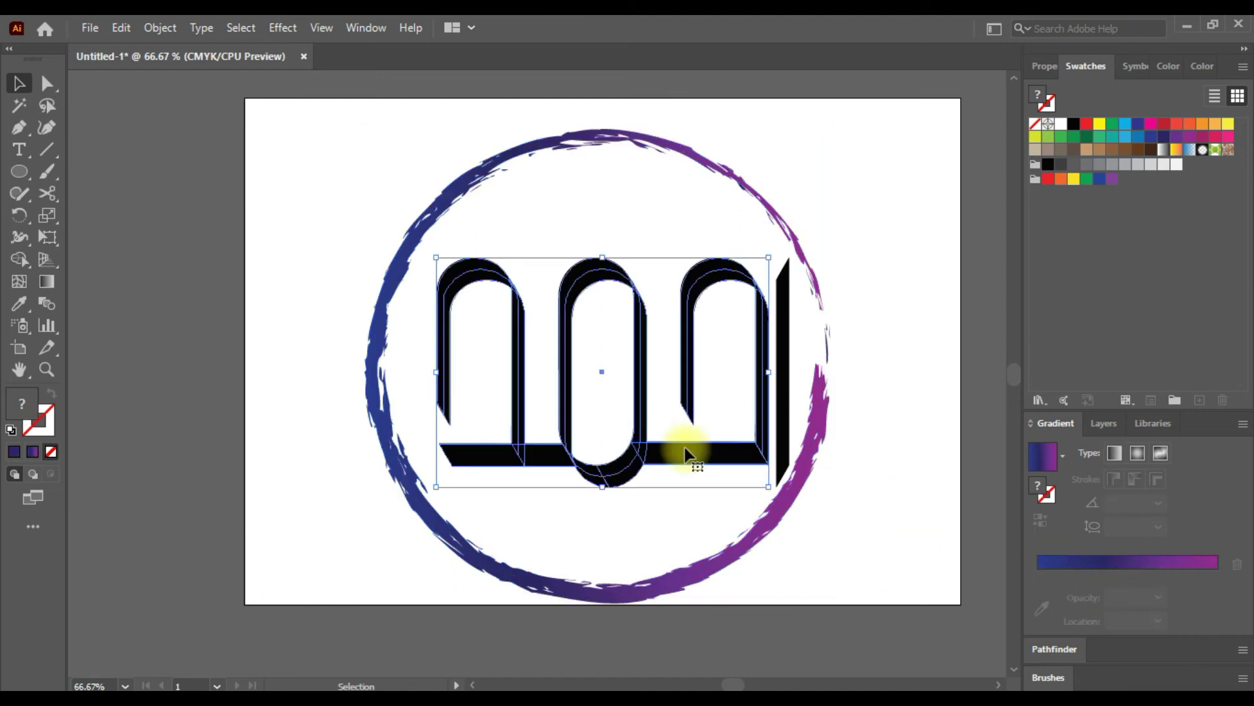
click(32, 453)
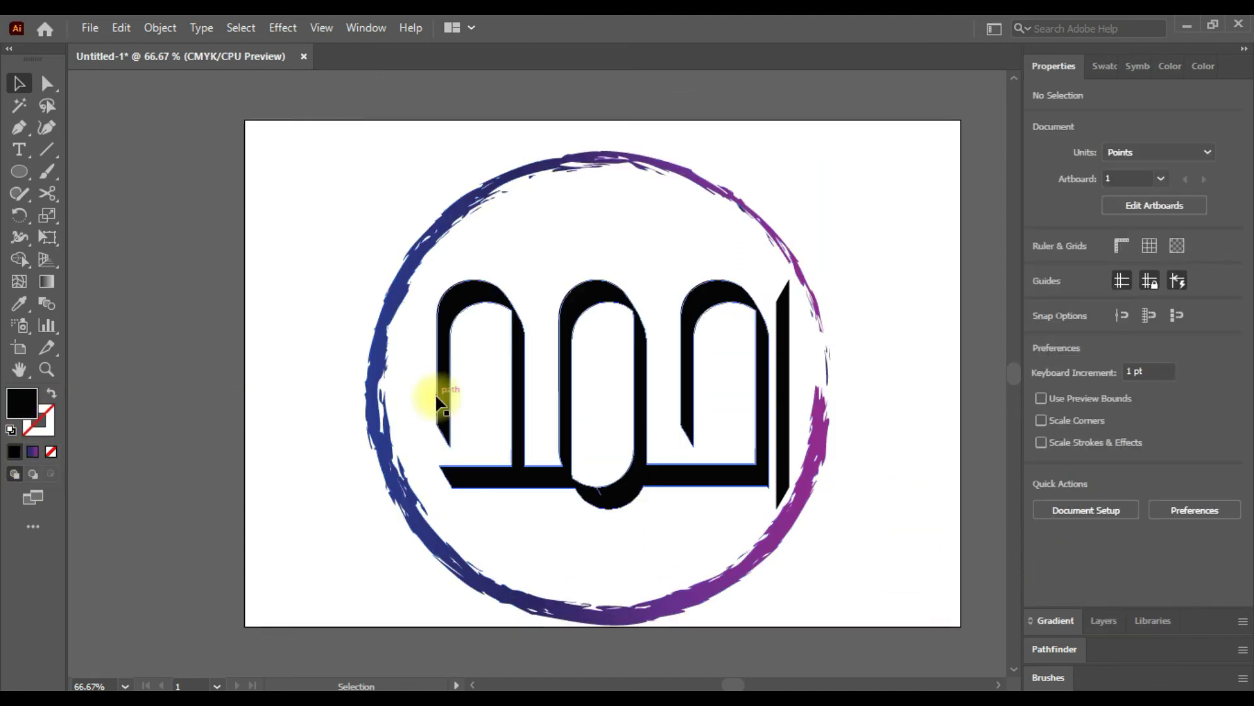
click(448, 420)
click(1106, 62)
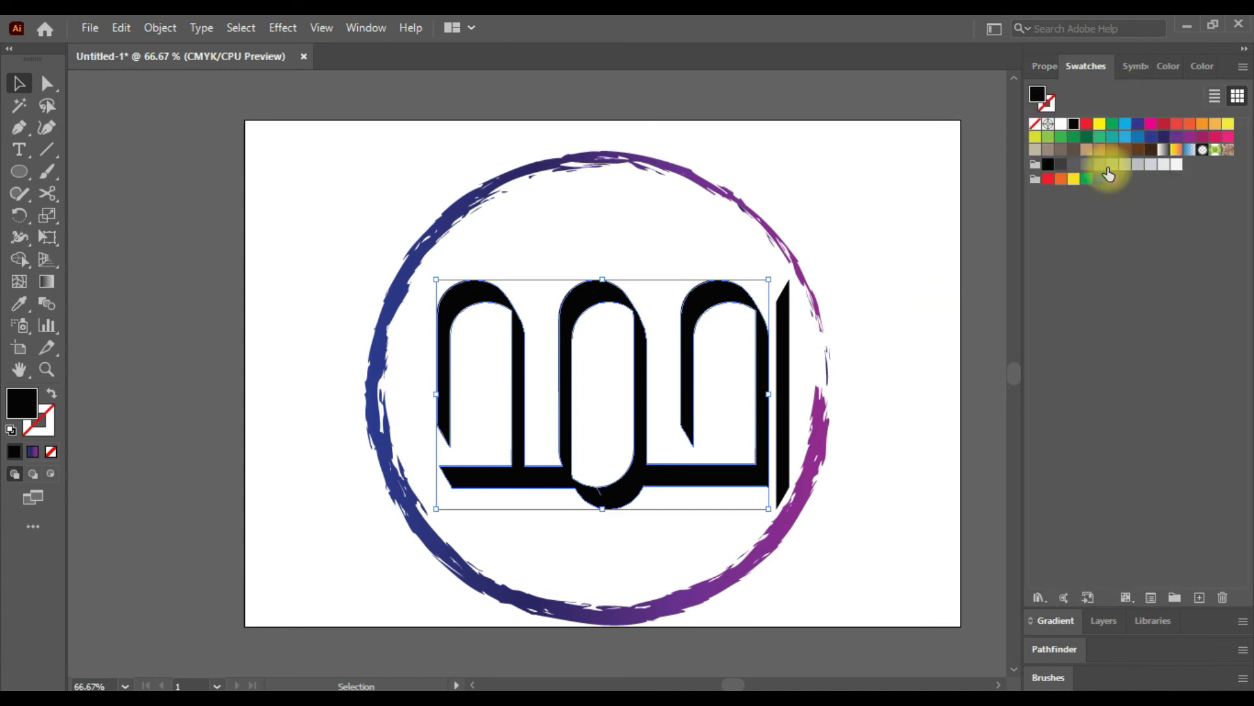
click(1056, 620)
click(1077, 561)
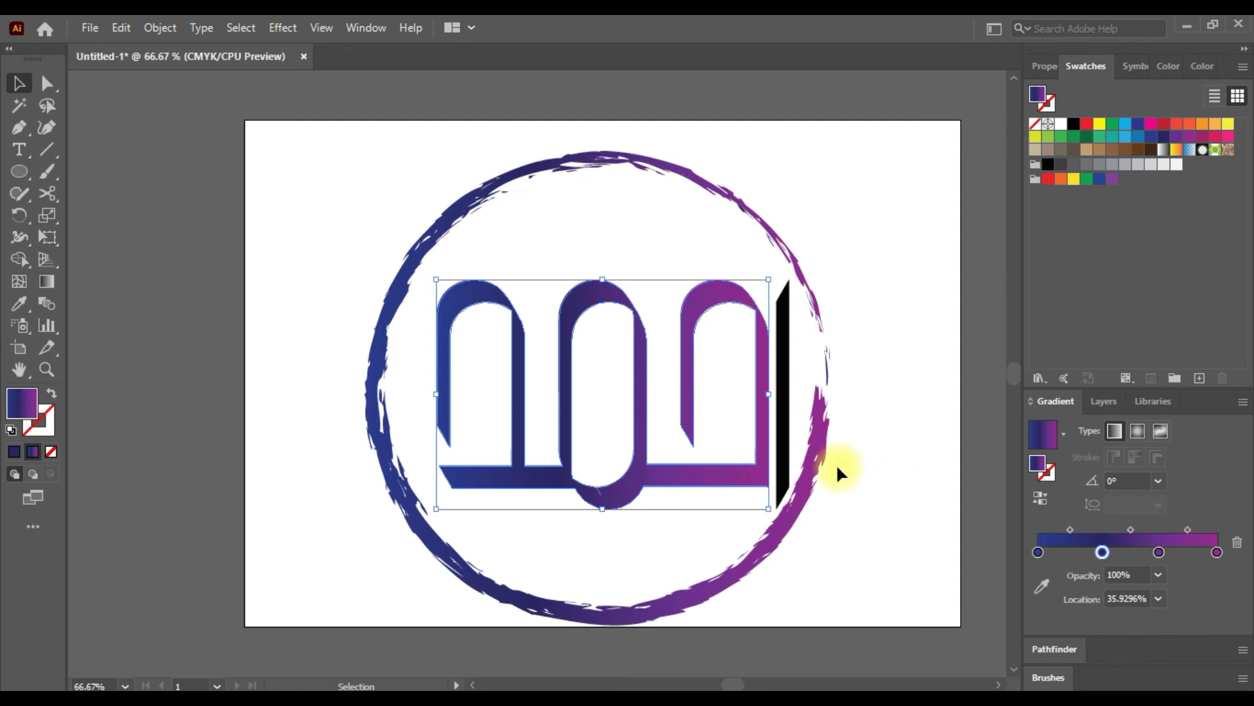
Remove the blue and navy stops from the separate vertical bar's gradient and apply the remaining purple gradient to its stroke
click(783, 426)
click(1171, 563)
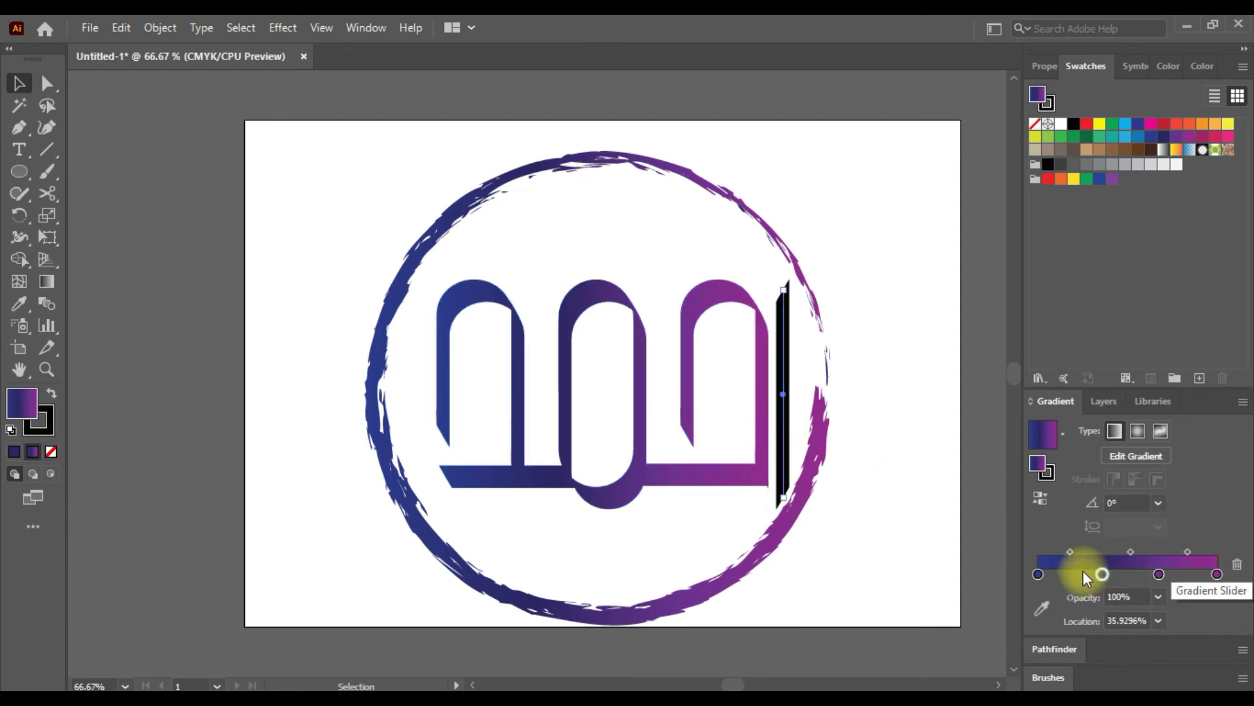
click(1234, 565)
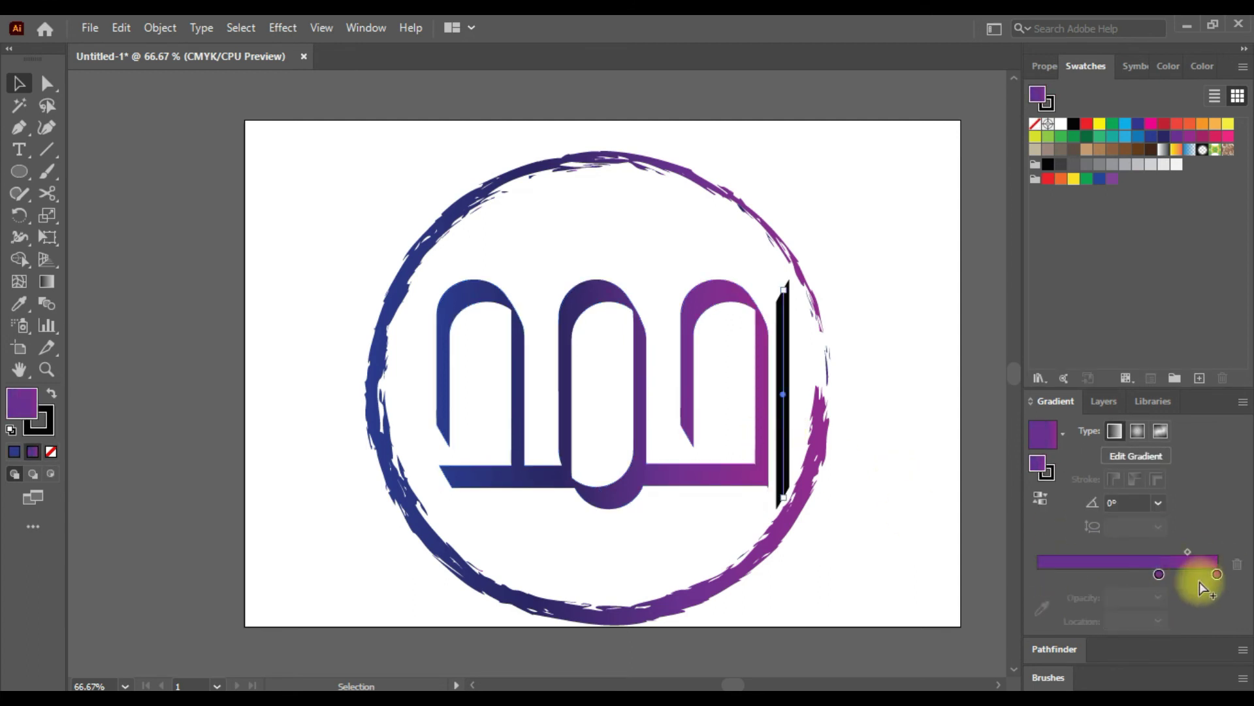
click(51, 395)
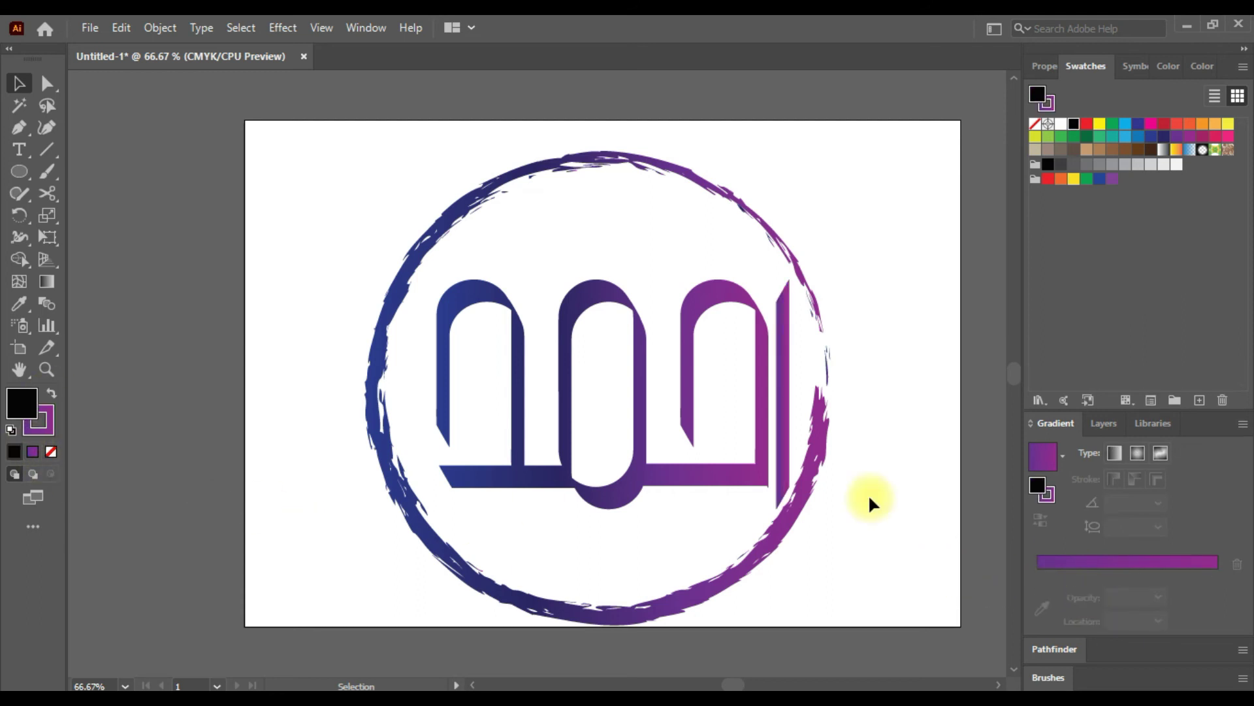
Give the vertical bar's fill gradient only the magenta-purple color, with its stop at location 0%
click(789, 426)
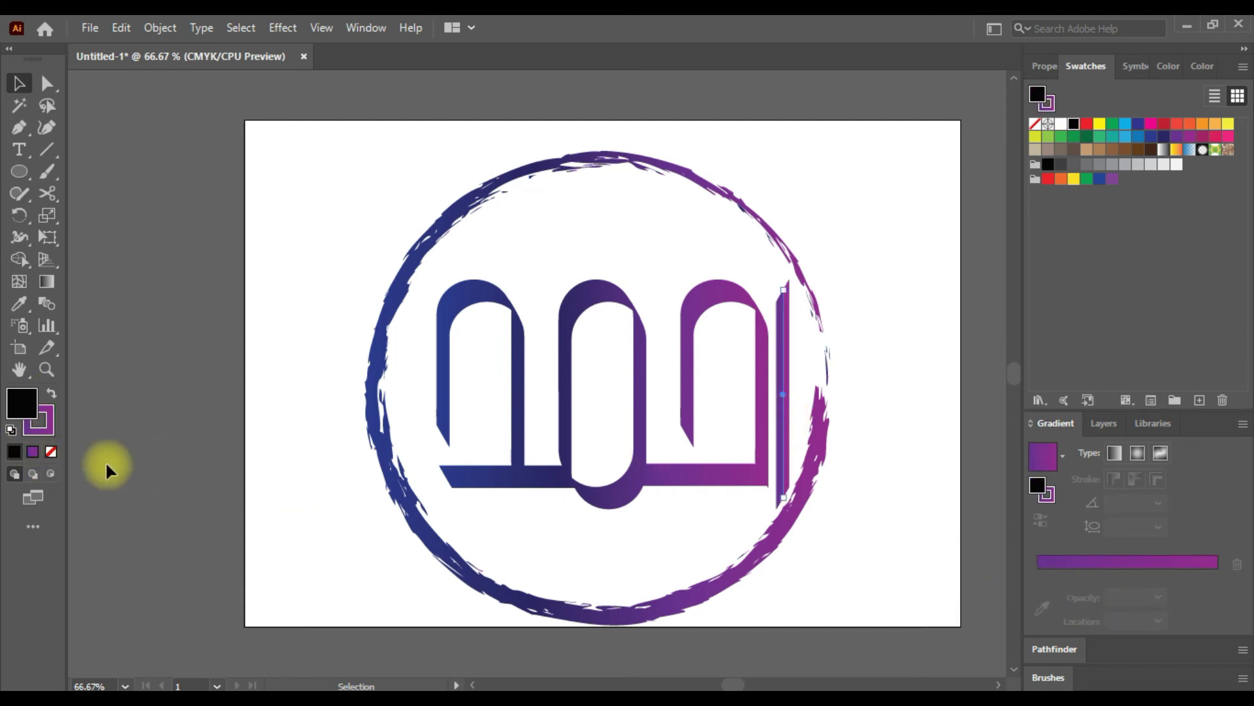
click(1043, 563)
click(1216, 574)
key(ctrl+c)
drag(1217, 575, 1013, 579)
click(1038, 574)
click(784, 453)
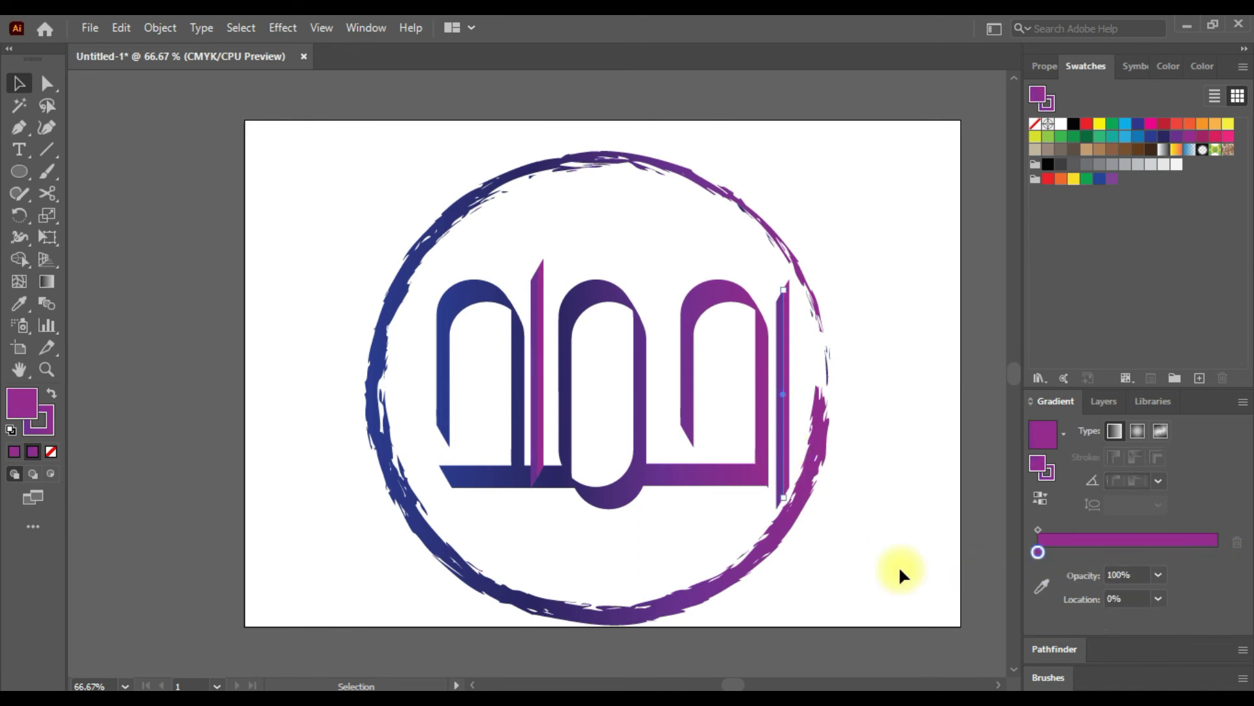
Rework the uniform magenta-purple gradient's stops and apply it to the vertical bar's stroke, leaving nothing selected
click(1042, 576)
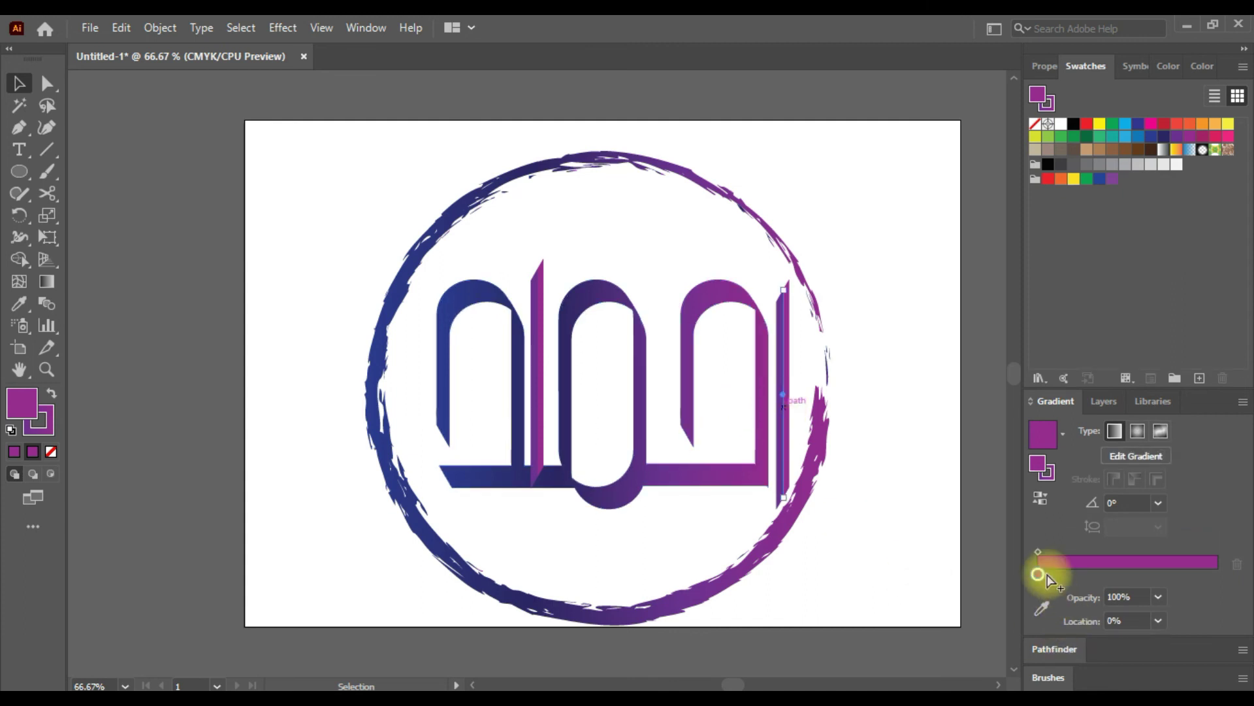
click(1096, 575)
click(1038, 574)
click(1237, 564)
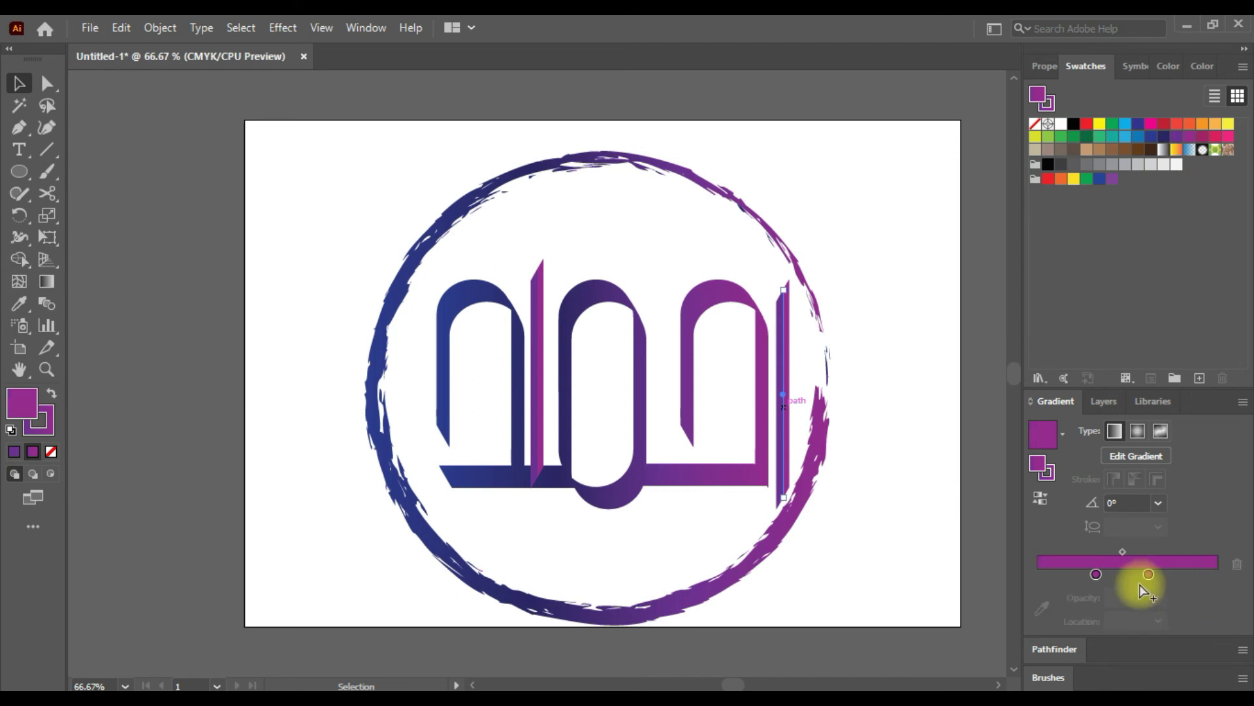
drag(1097, 575, 1024, 579)
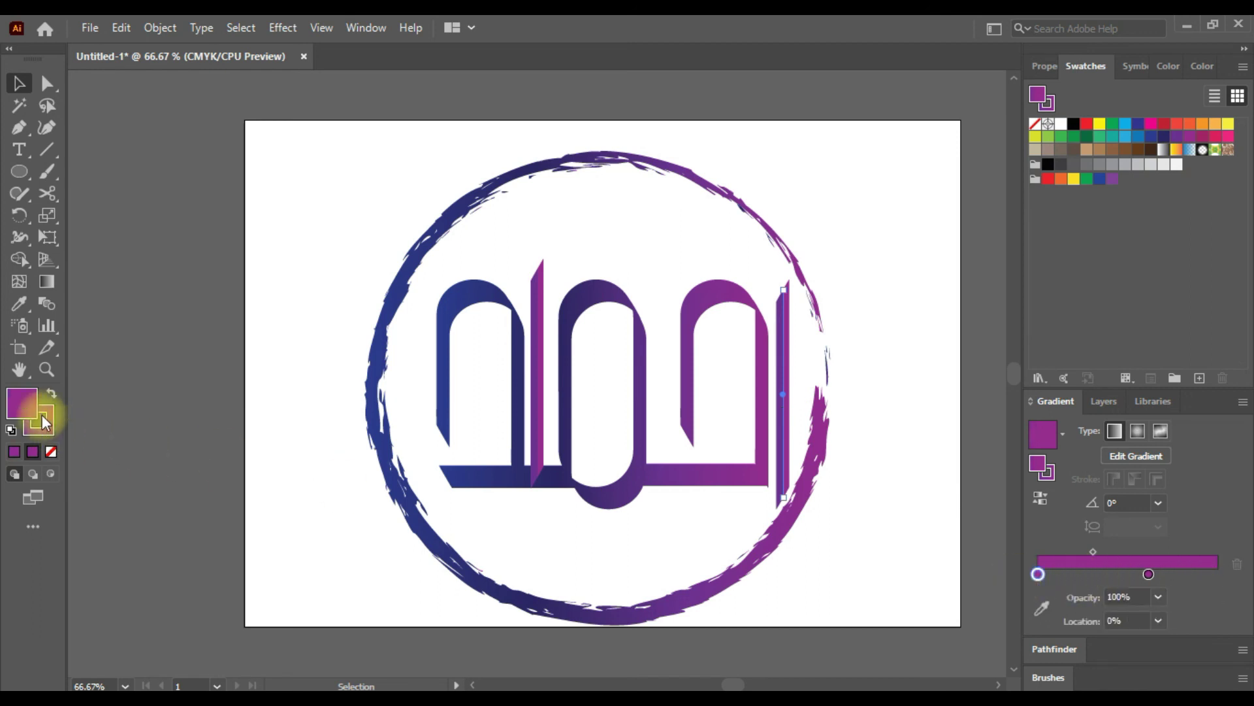
key(ctrl+shift+a)
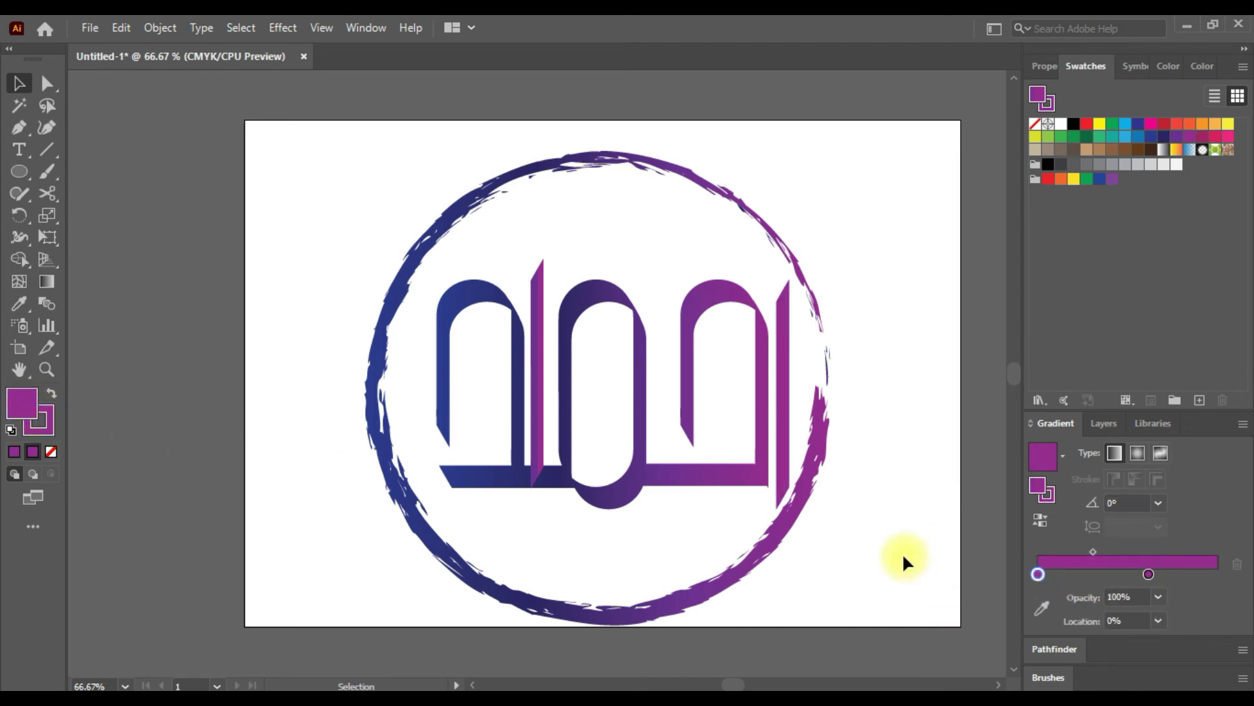
Collapse the side panels and scale the circle and all lettering down together to about 400 by 407 pt
click(1244, 48)
drag(313, 168, 855, 574)
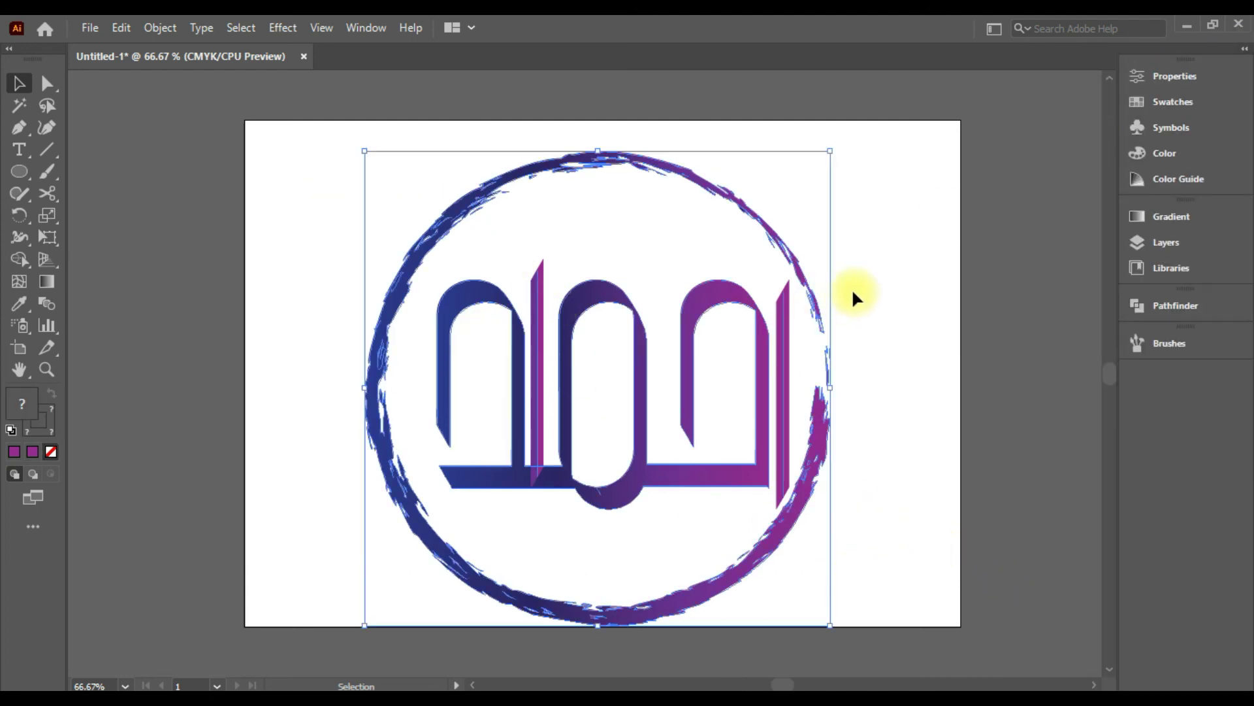
drag(830, 150, 706, 225)
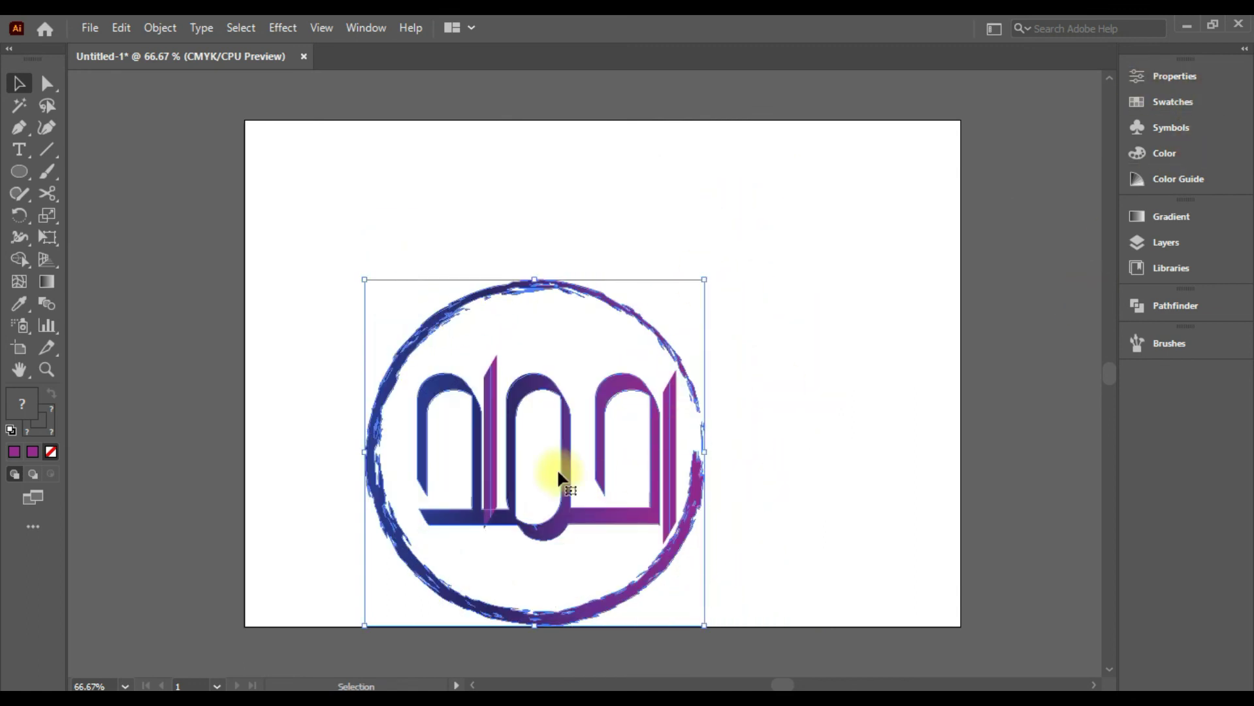
Delete the stray duplicate bar between the first two letter arches and group the circle with the lettering
click(768, 299)
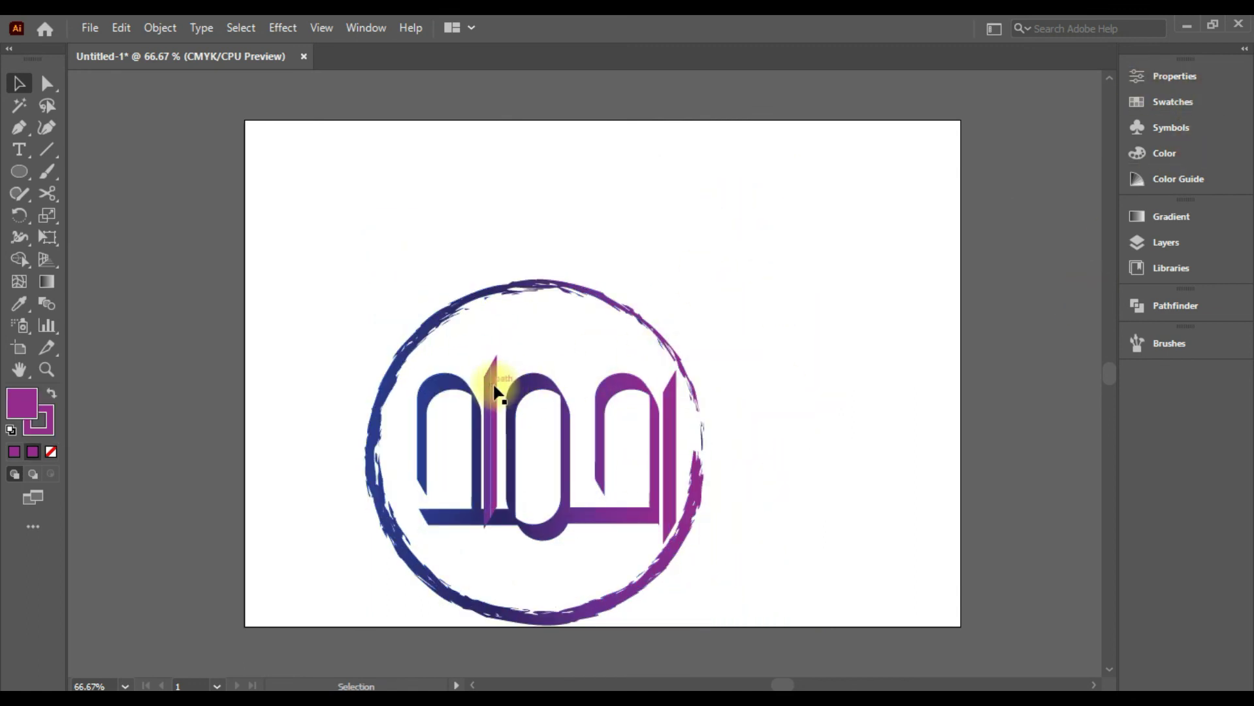
key(Delete)
mouse_move(332, 277)
mouse_down()
mouse_move(601, 524)
mouse_move(593, 516)
mouse_up()
right_click(593, 517)
click(646, 350)
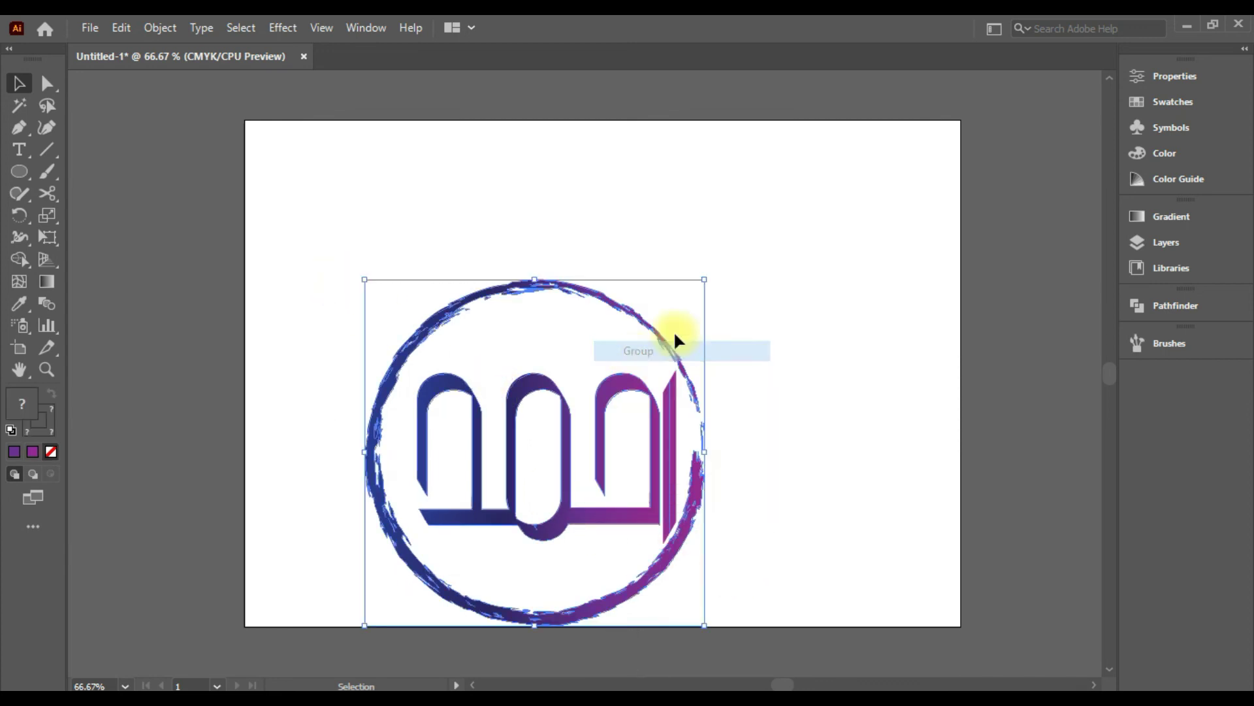
Center the grouped artwork horizontally and vertically on the artboard
click(1158, 80)
click(969, 475)
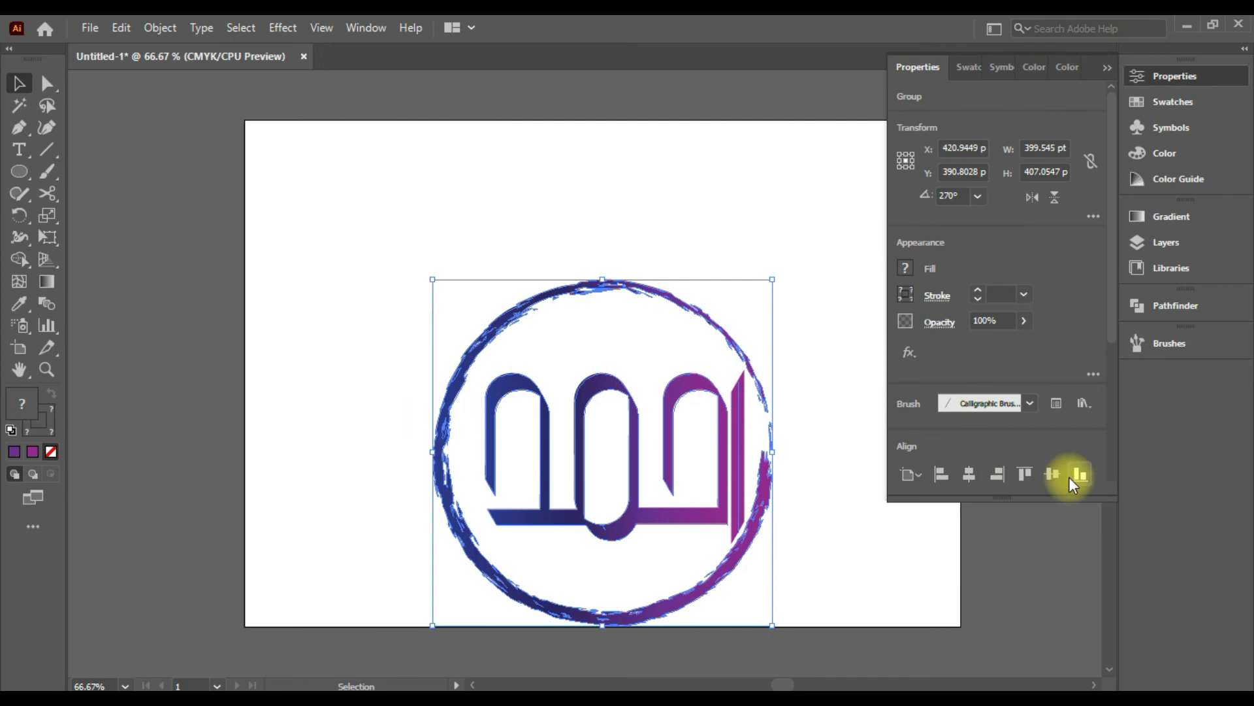
click(1052, 473)
click(941, 552)
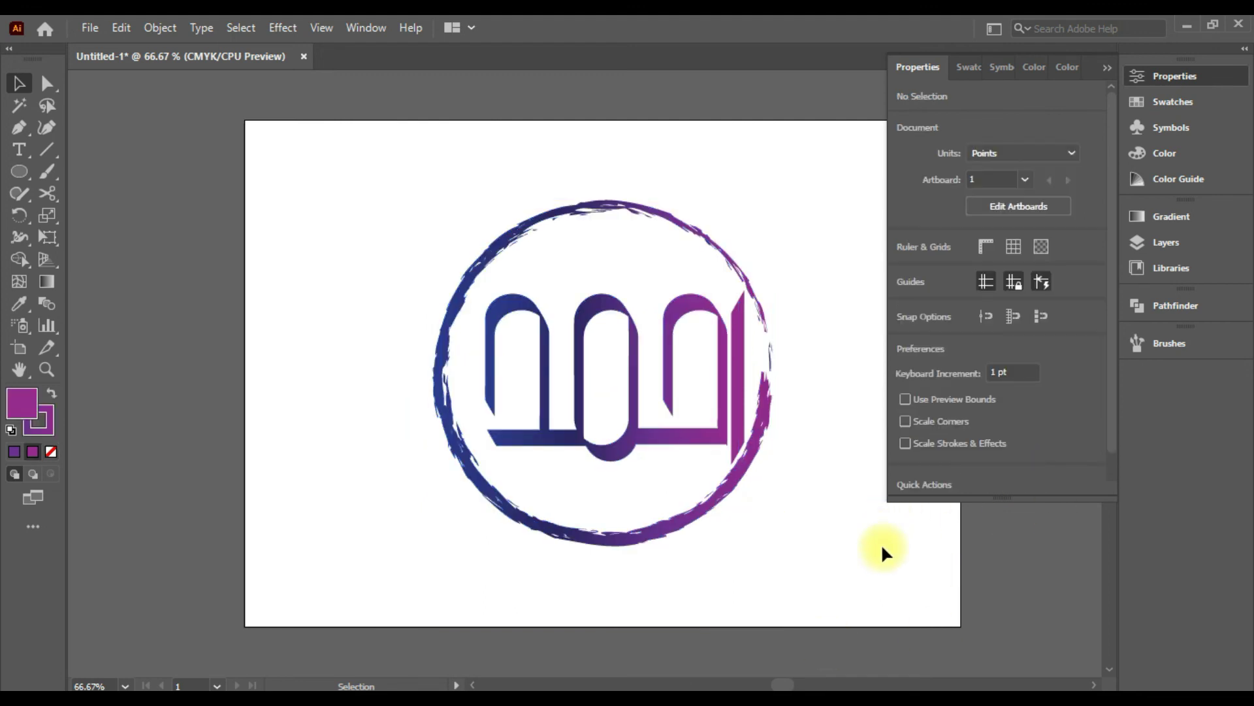
click(1105, 70)
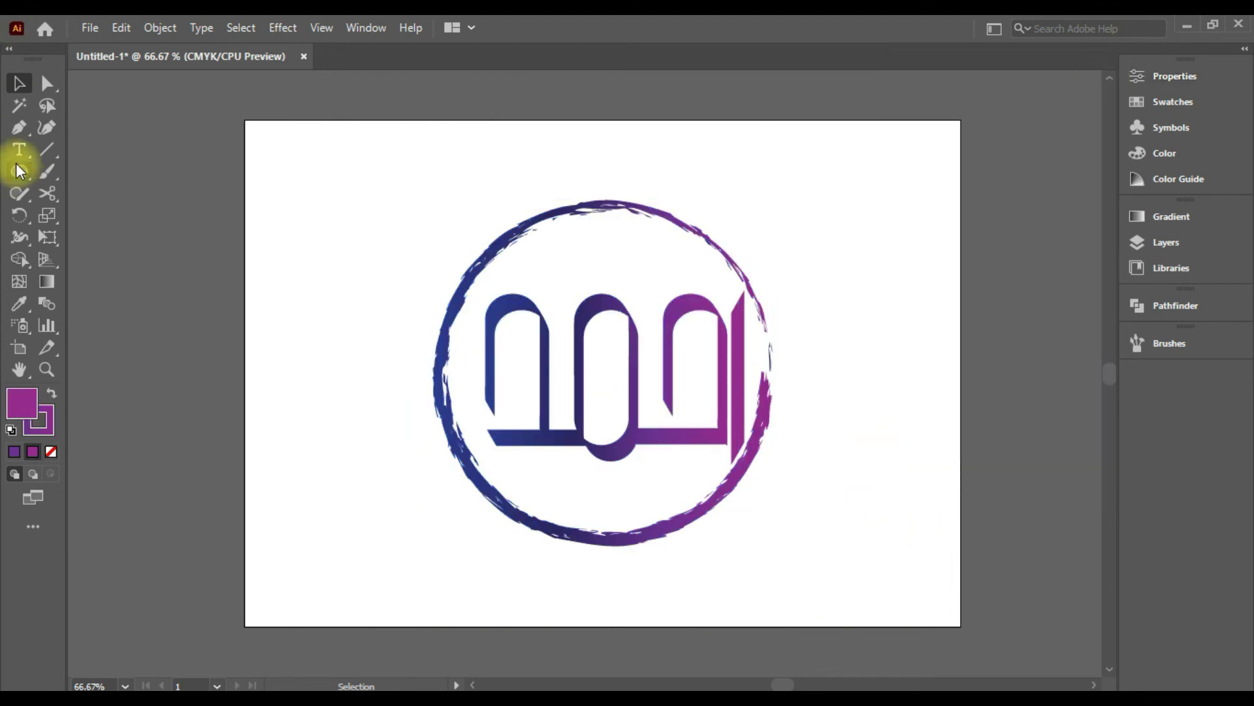
Add a text area just below the circle and enter the first name in it
key(t)
drag(502, 556, 723, 600)
key(BackSpace)
text(Ah)
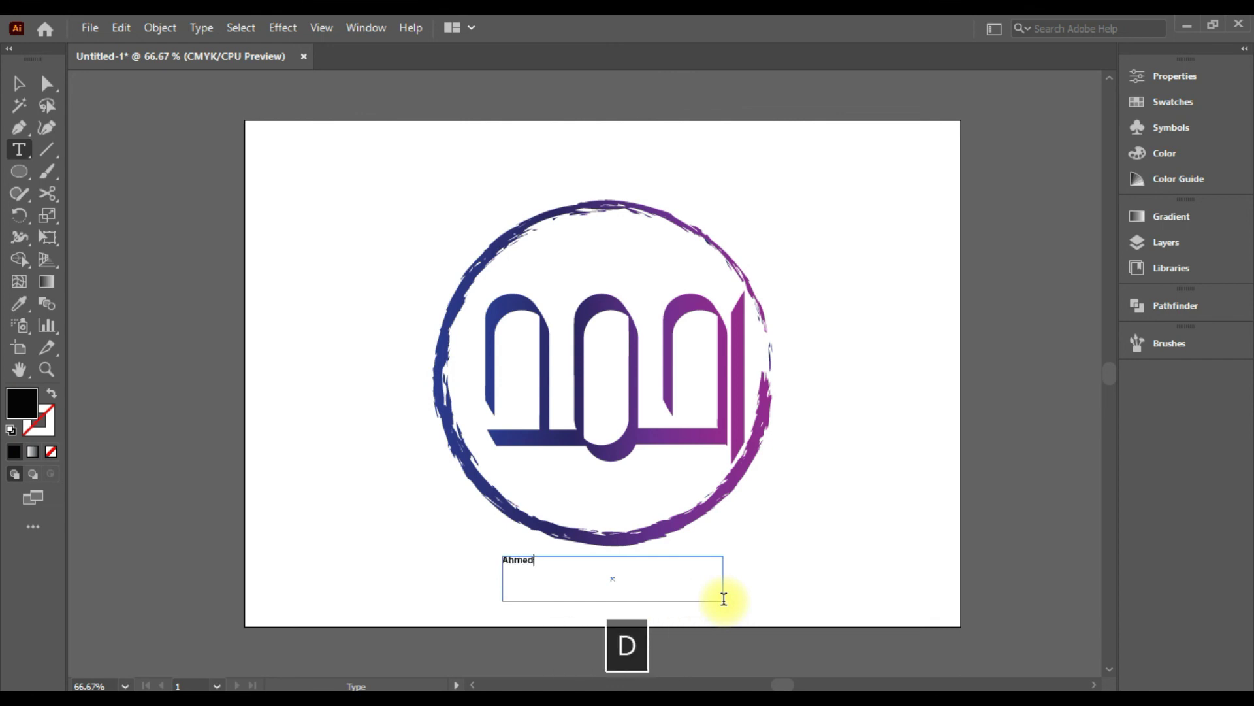
text(med)
click(19, 83)
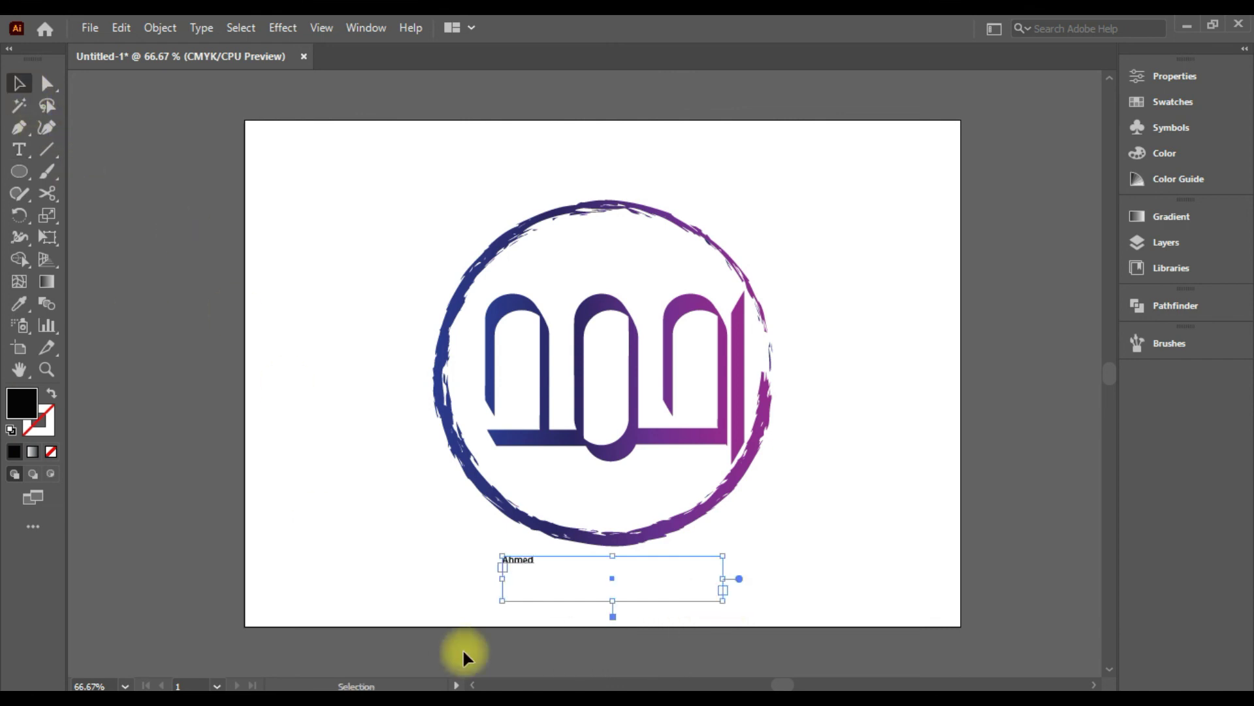
Convert the name to point type, enlarge it to about 210 by 75 pt and place it centrally beneath the circle
double_click(737, 579)
drag(536, 567, 719, 601)
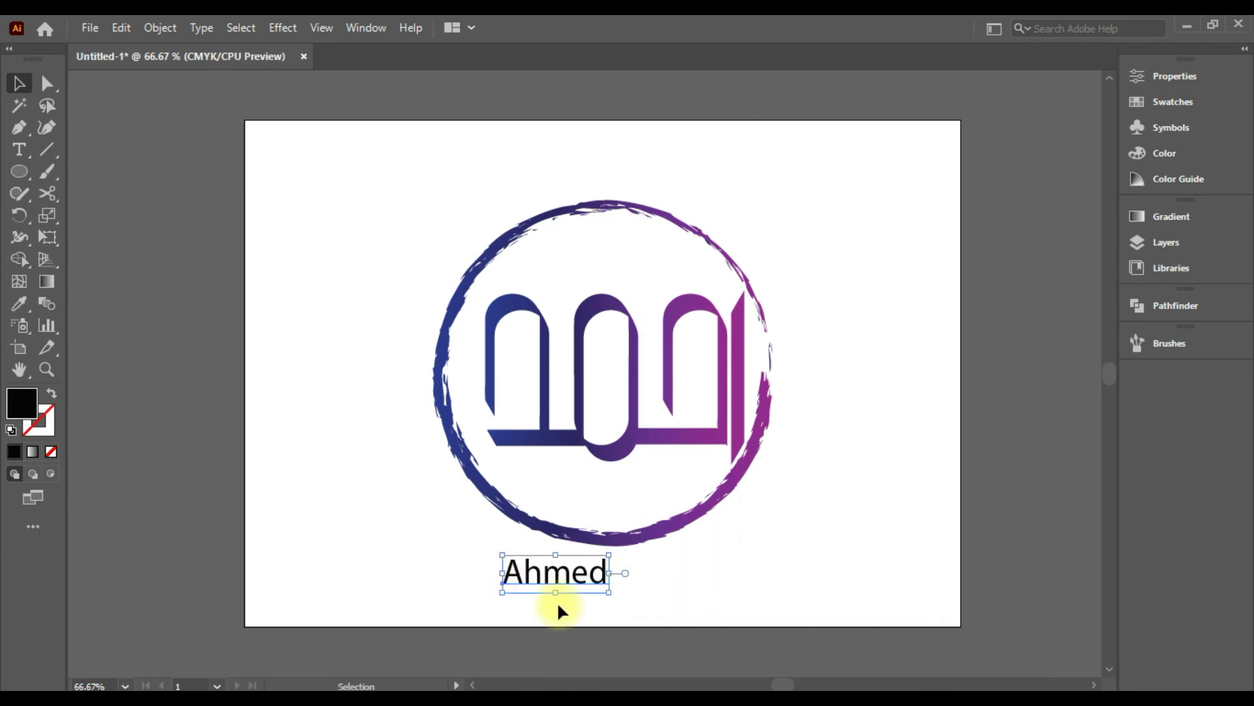
drag(613, 590, 756, 641)
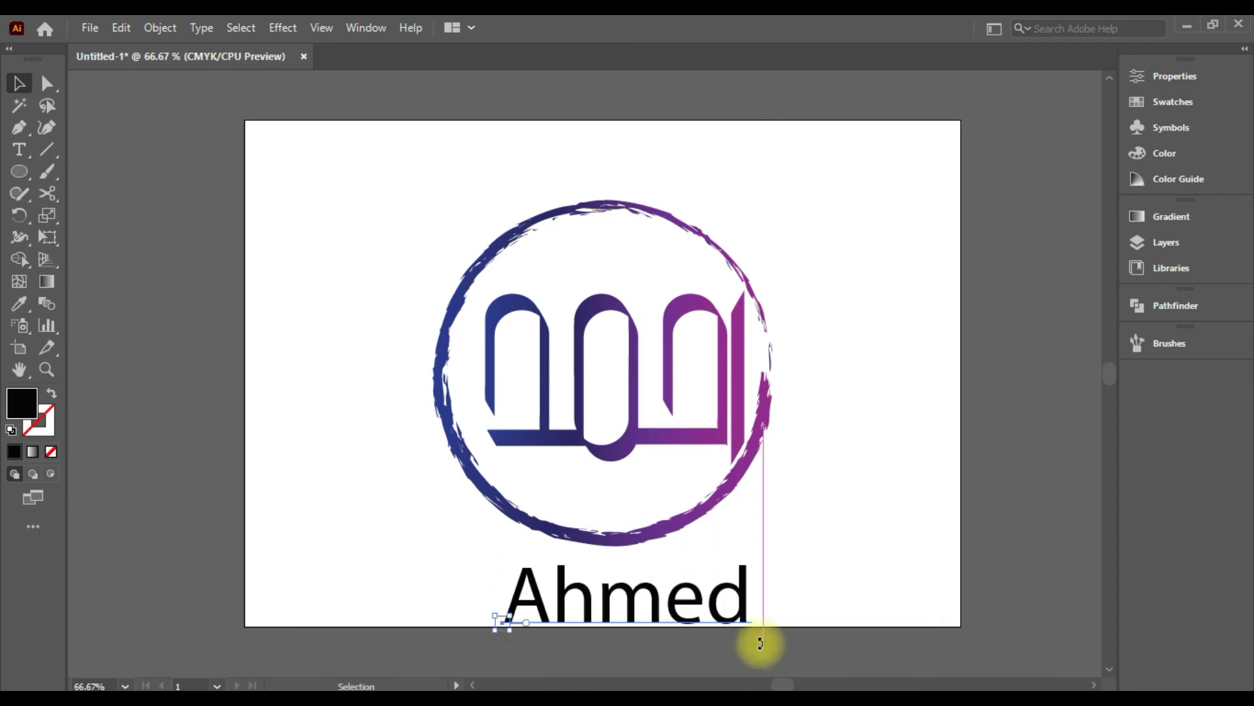
mouse_move(629, 556)
mouse_down()
mouse_move(633, 596)
mouse_move(618, 577)
mouse_up()
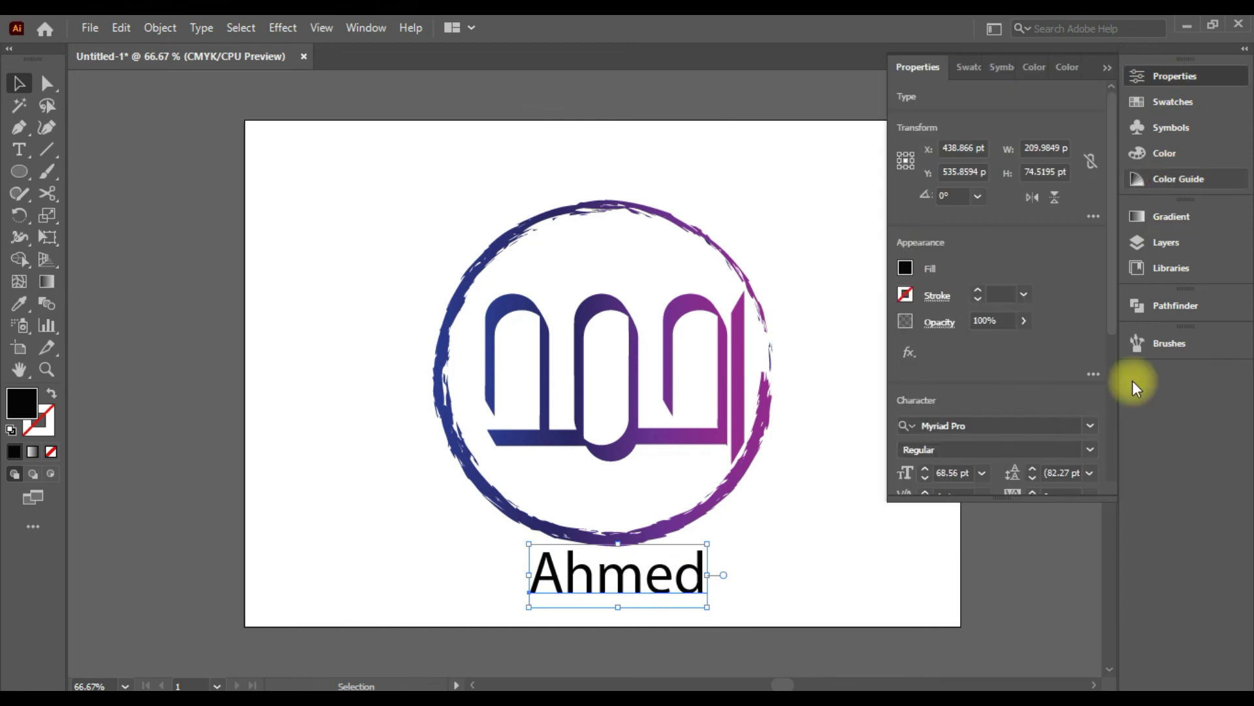
Preview several fonts on the name text and set it to Acumin Variable Concept
click(1090, 425)
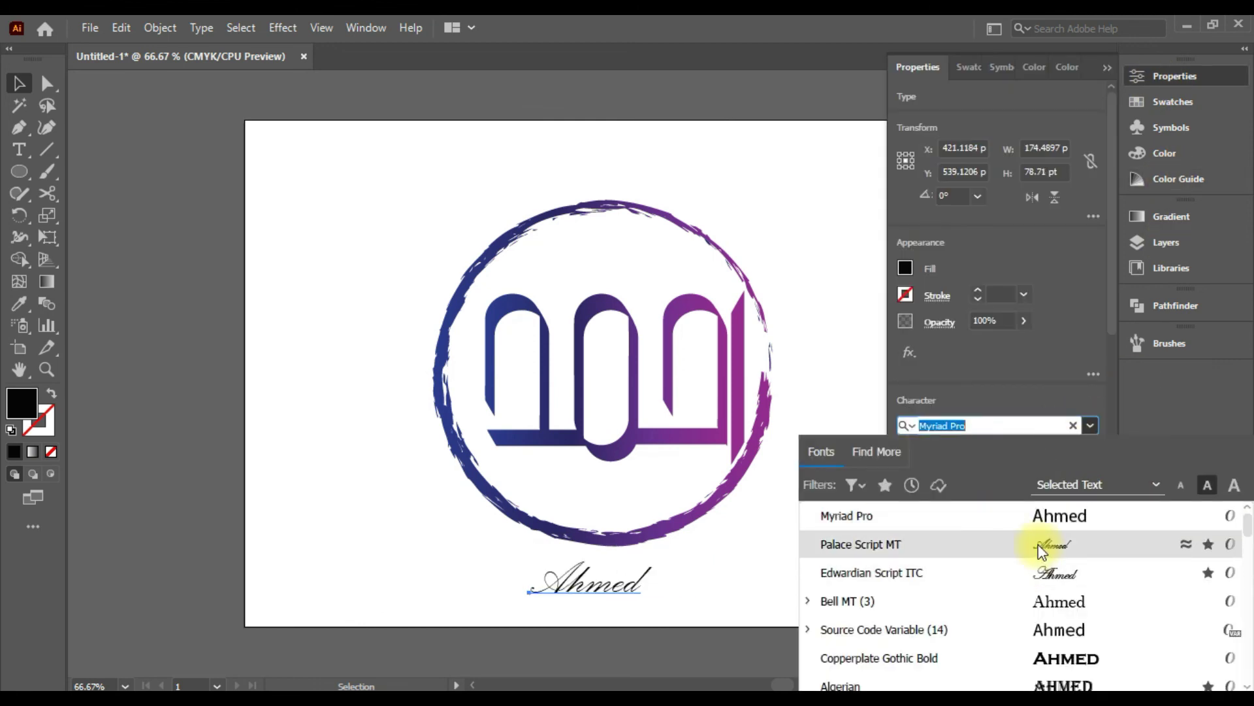
scroll(1039, 588, down, 3)
scroll(1040, 616, up, 3)
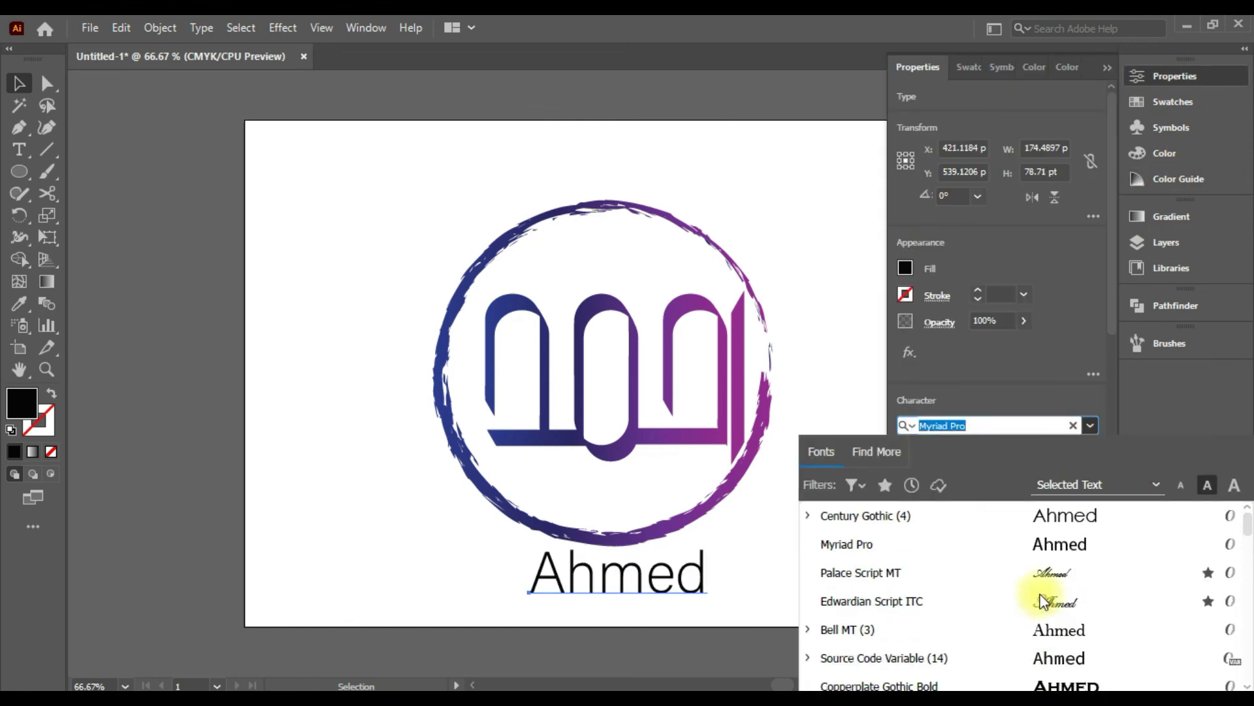
scroll(1045, 634, down, 3)
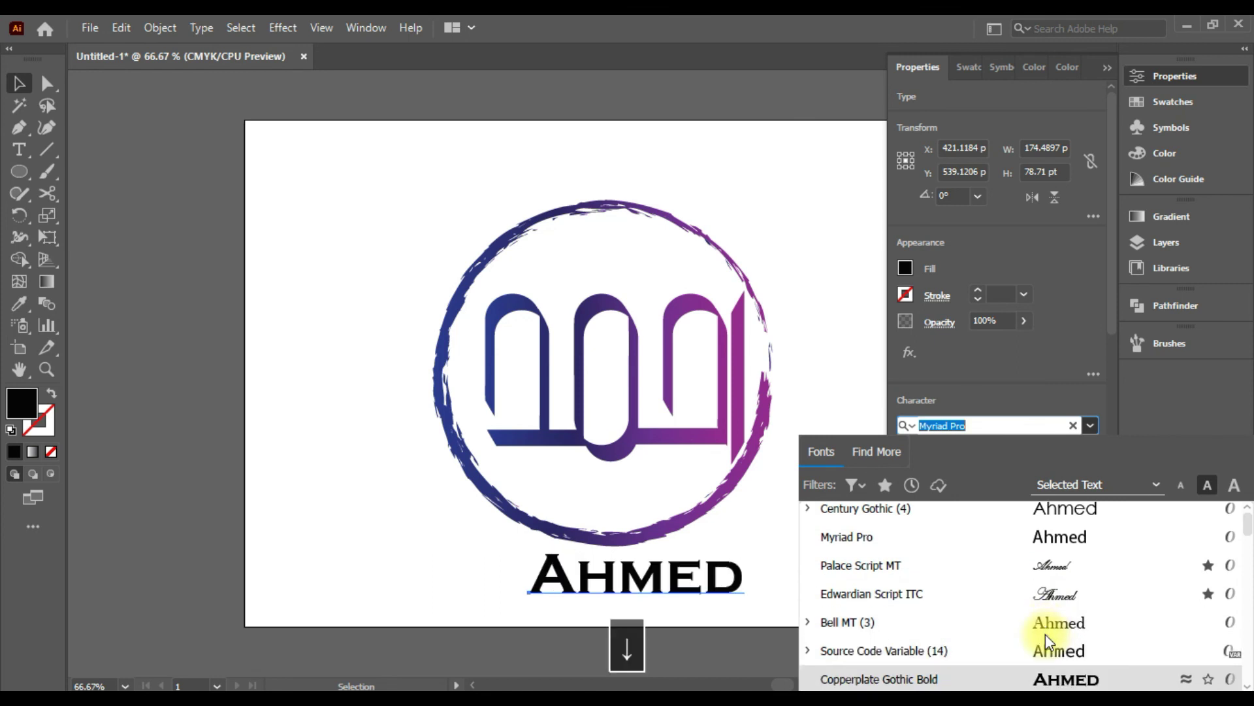
scroll(1045, 633, down, 1)
scroll(1045, 634, up, 1)
scroll(1046, 634, down, 3)
key(Up)
key(Up)
key(Up)
key(Up)
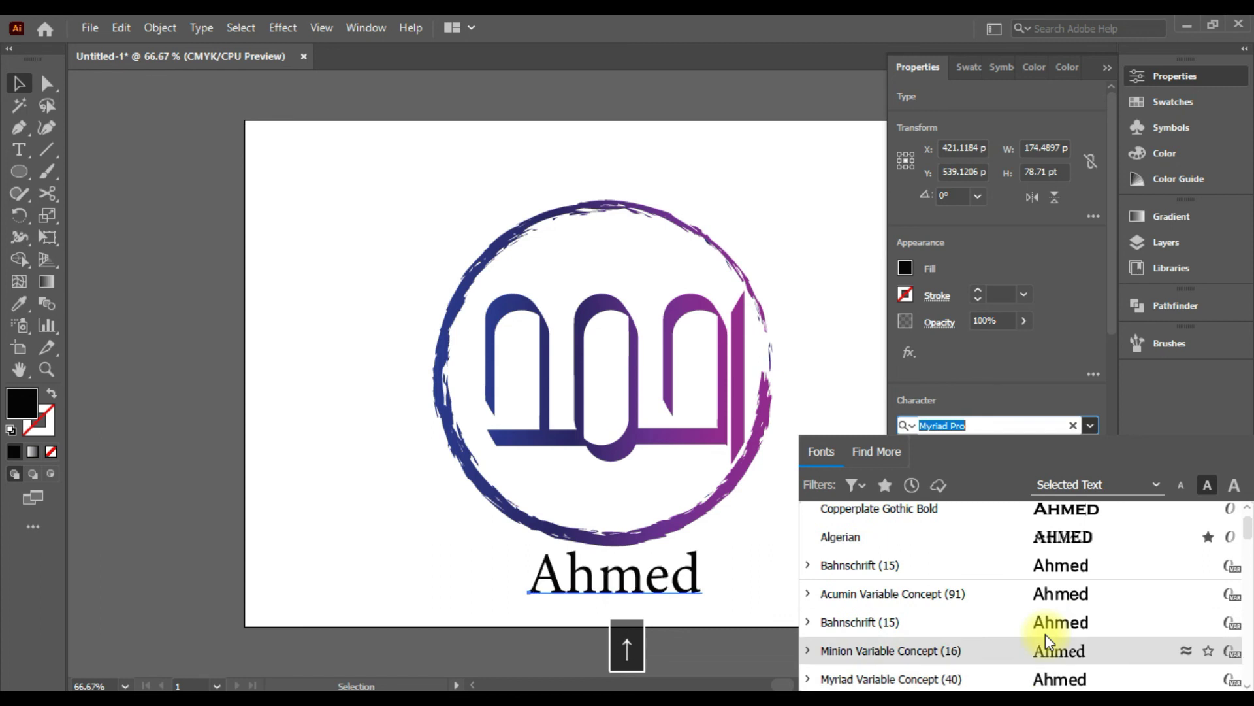
key(Down)
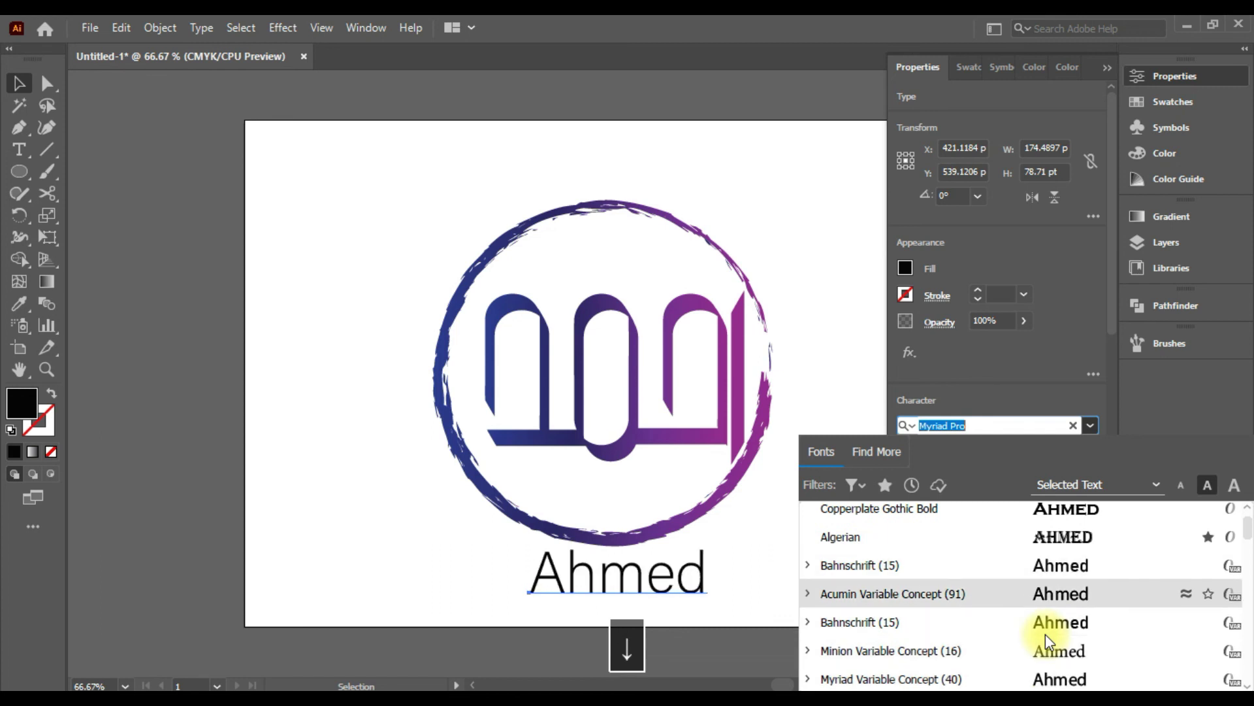
click(1049, 590)
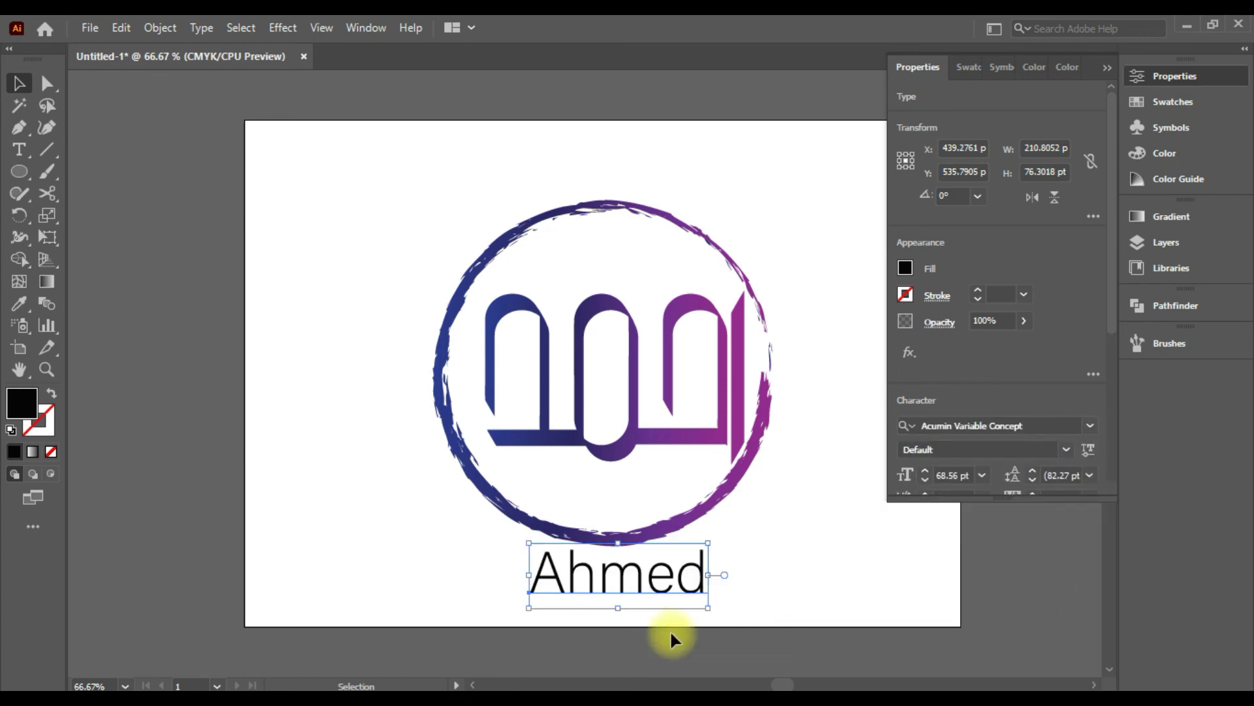
Change the name text's fill color to a medium gray and deselect it
click(766, 578)
click(624, 577)
double_click(22, 402)
drag(374, 306, 474, 256)
click(773, 144)
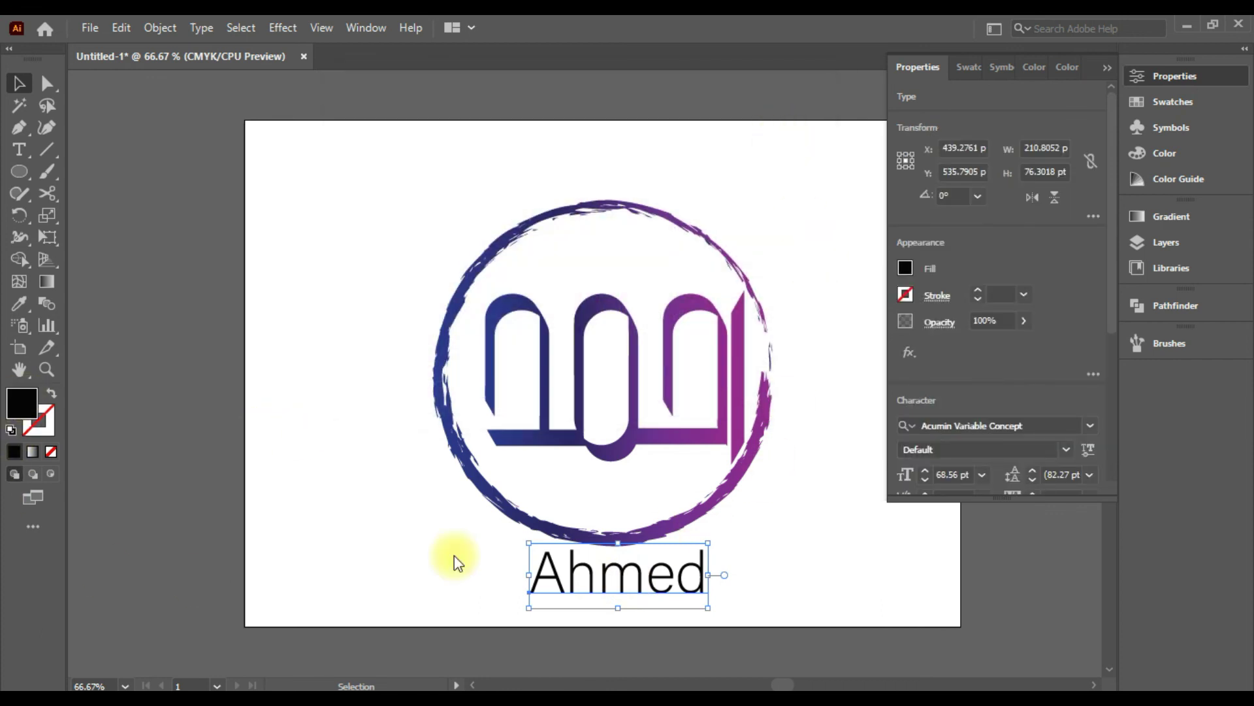
click(1108, 67)
click(915, 481)
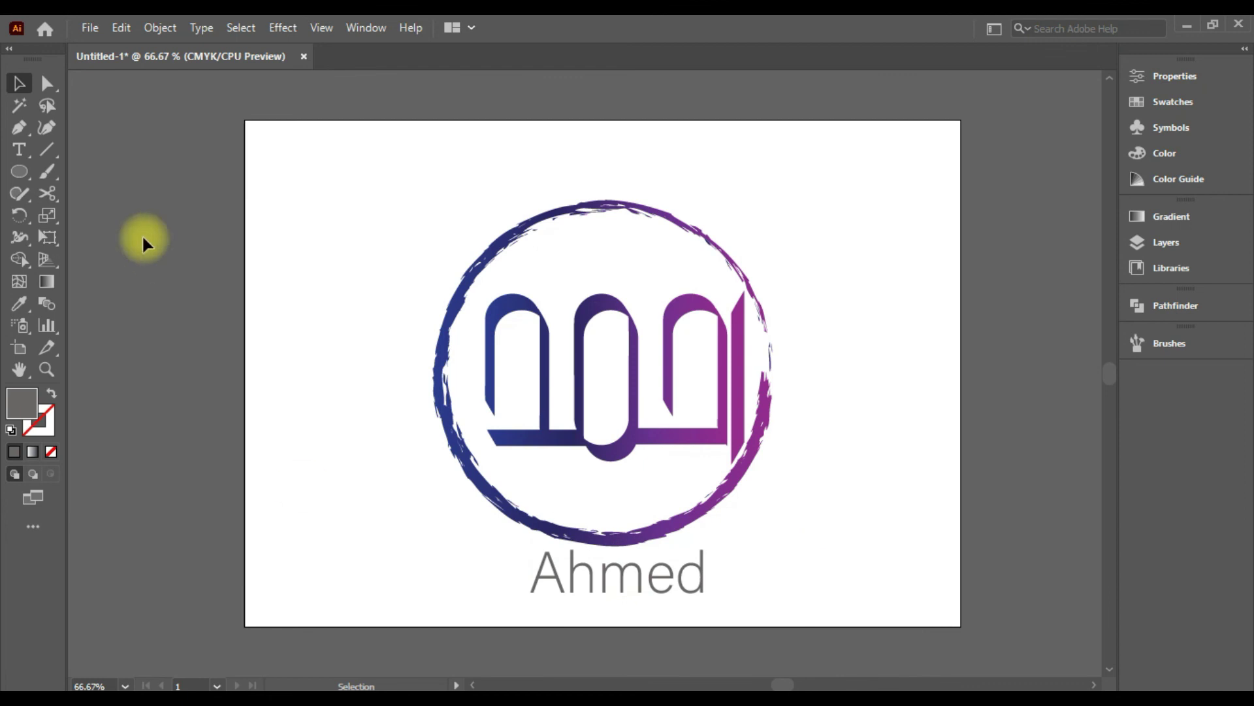
key(t)
drag(792, 559, 947, 591)
key(Delete)
text(By)
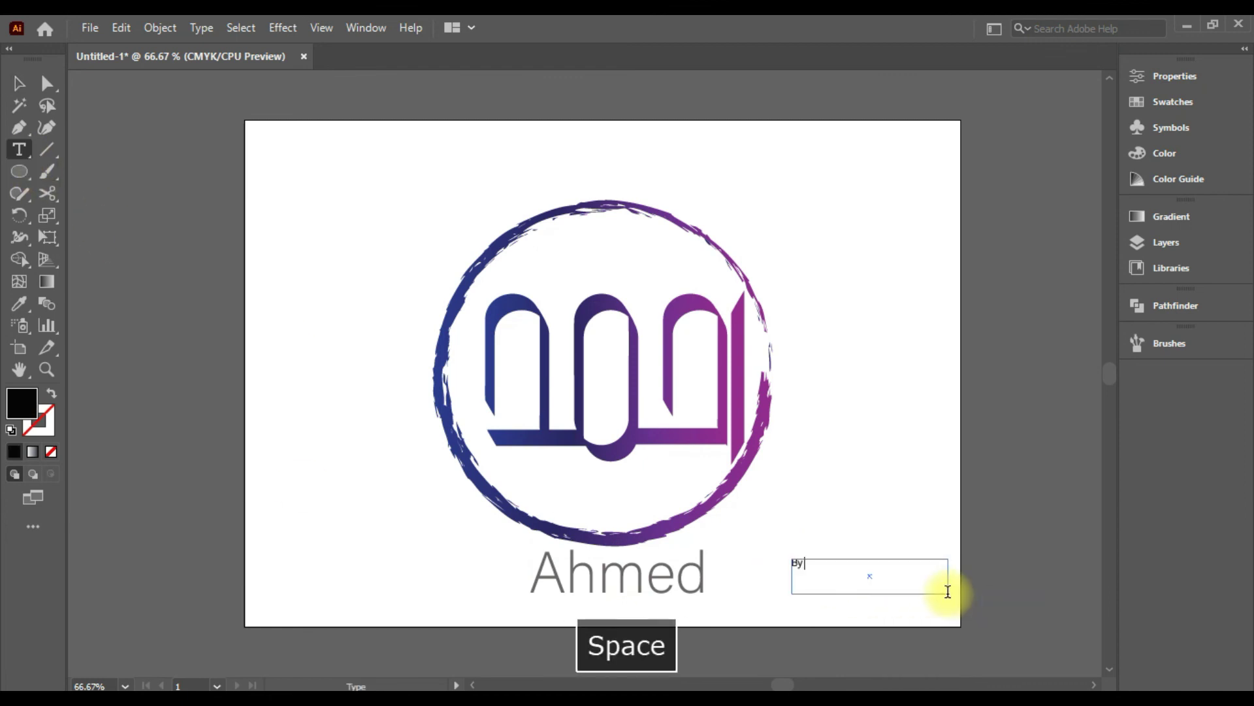
key(BackSpace)
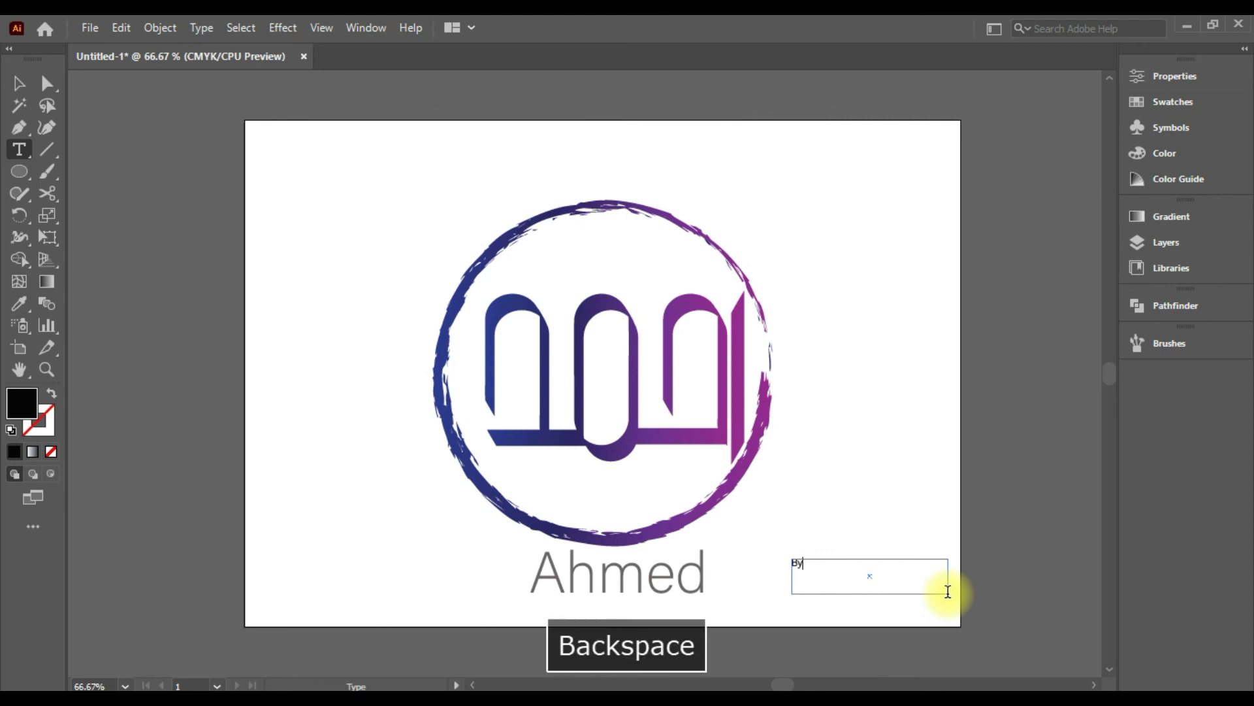
key(Delete)
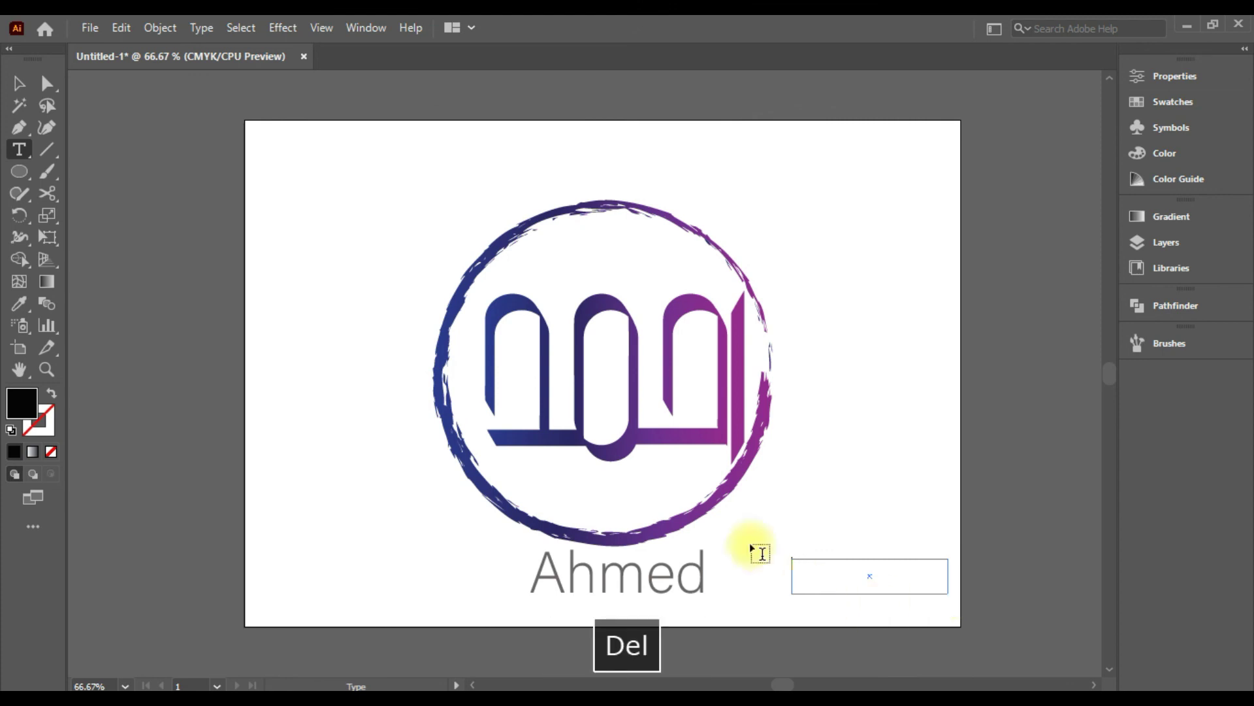
click(19, 83)
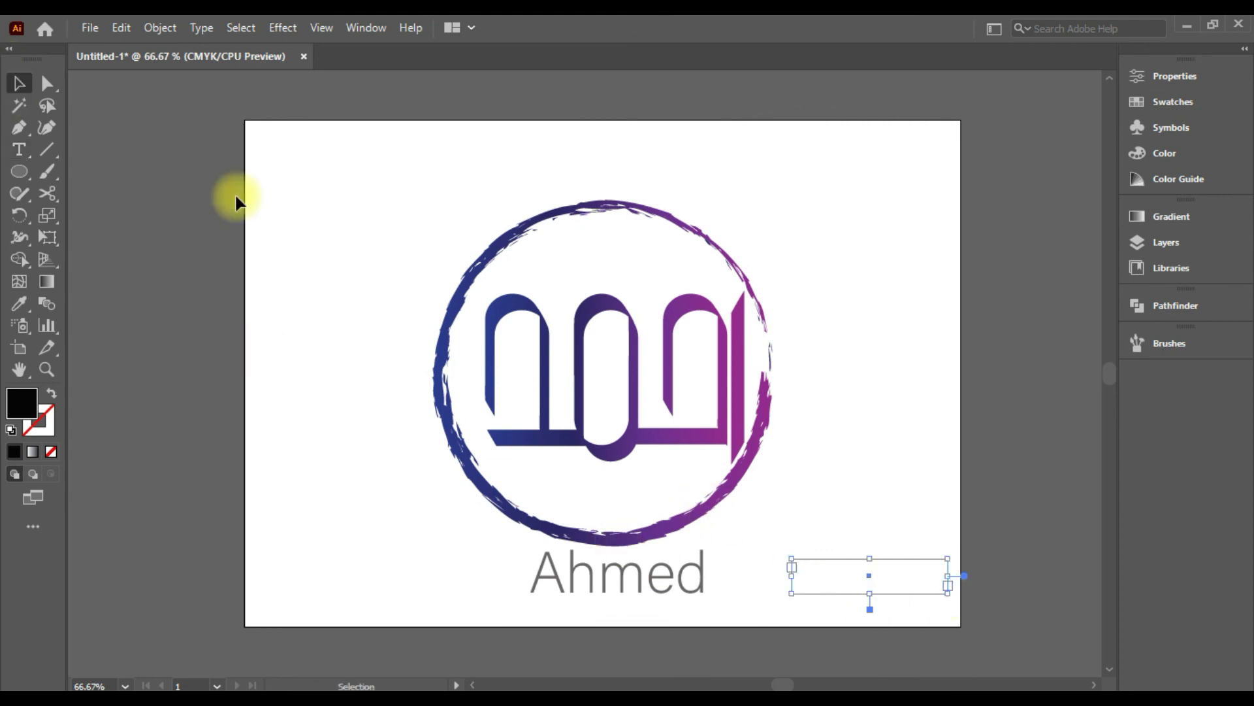
Open the Export As dialog for the finished artwork
click(89, 29)
mouse_move(124, 389)
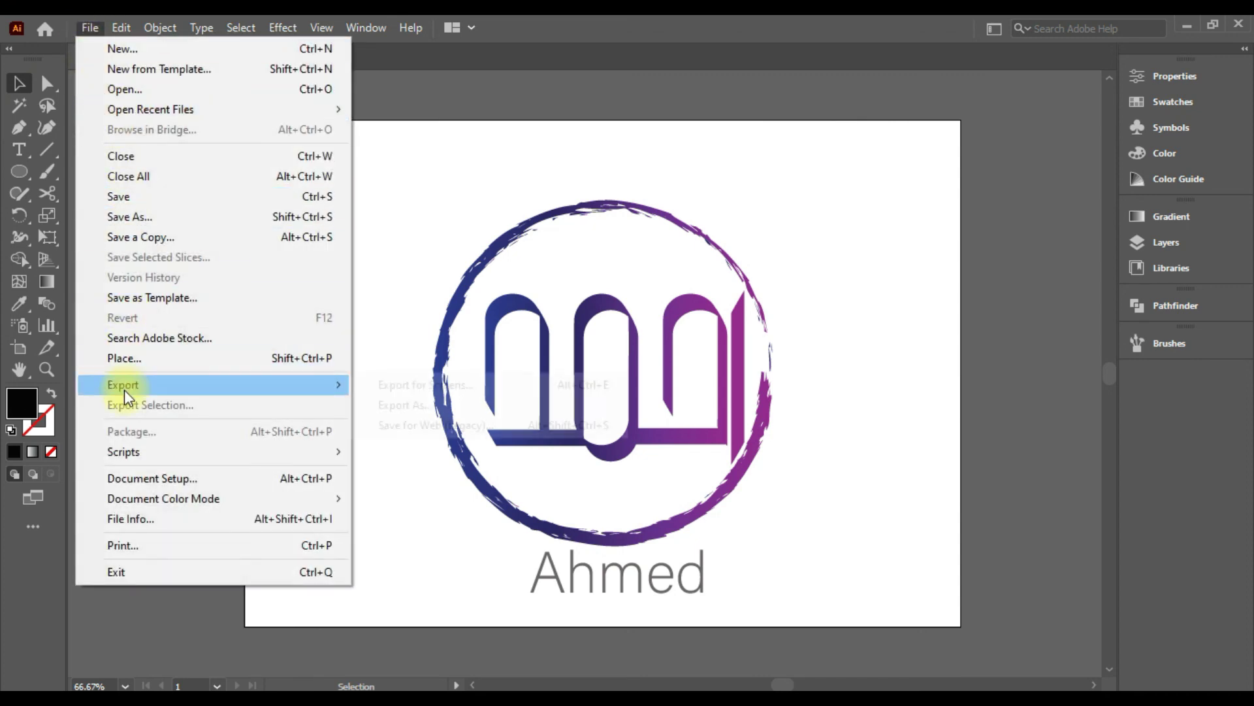
click(405, 410)
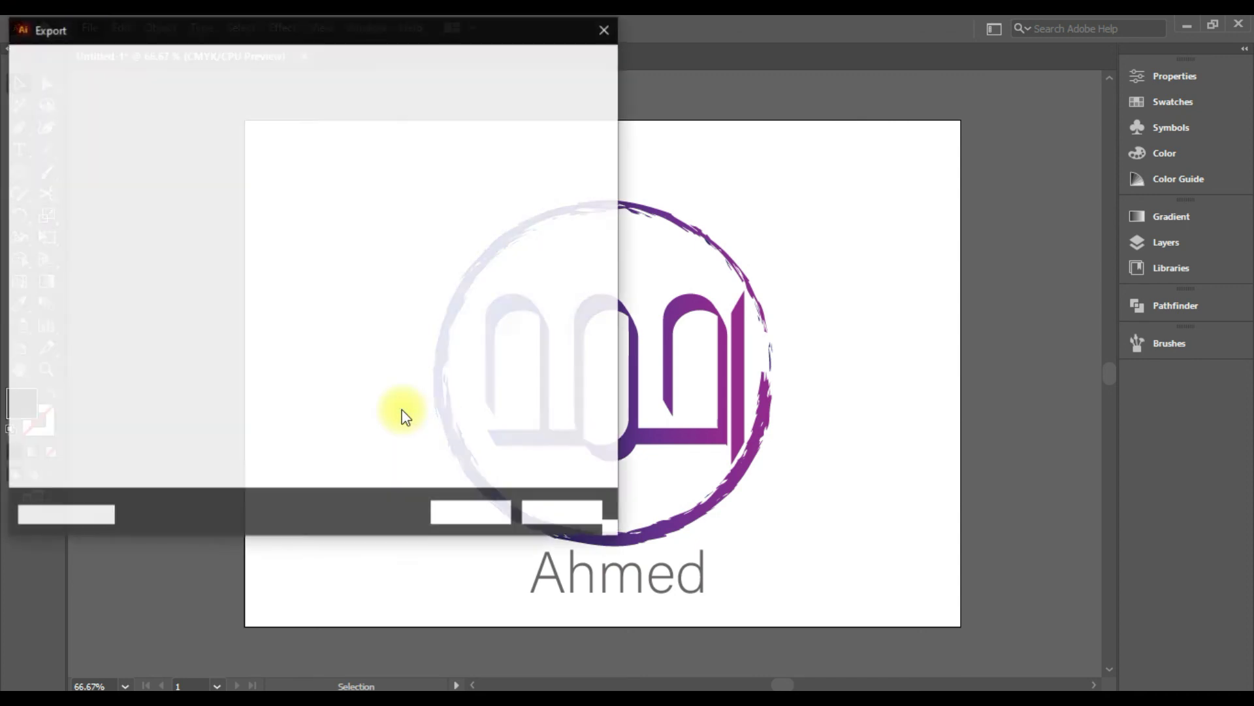